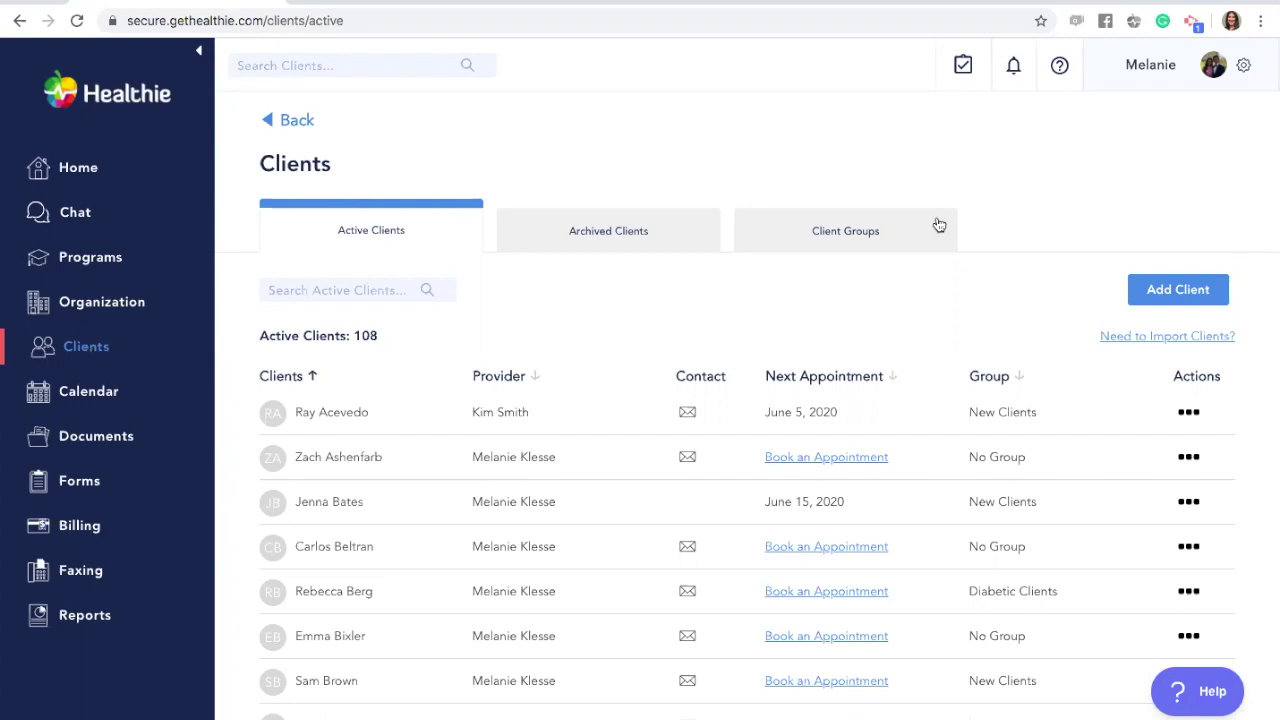
Open the client groups list and look over the existing groups
left_click(857, 232)
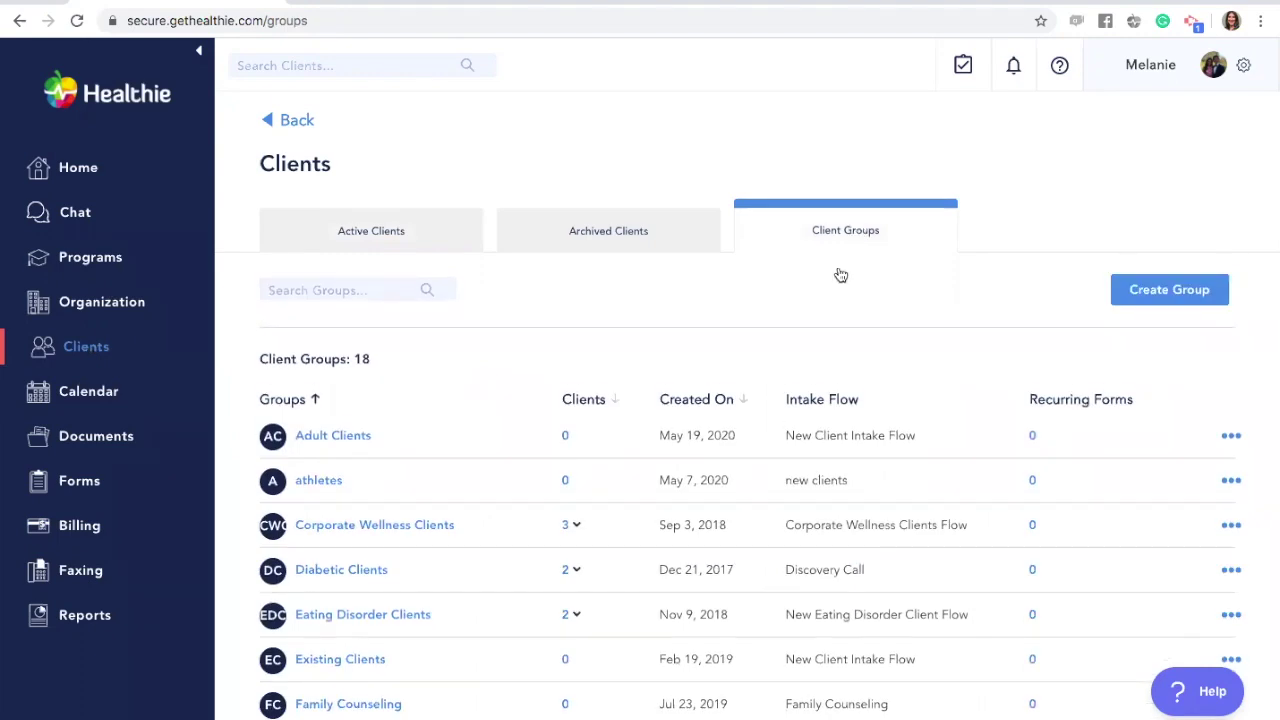
scroll(771, 617, "down", 2)
scroll(771, 617, "up", 2)
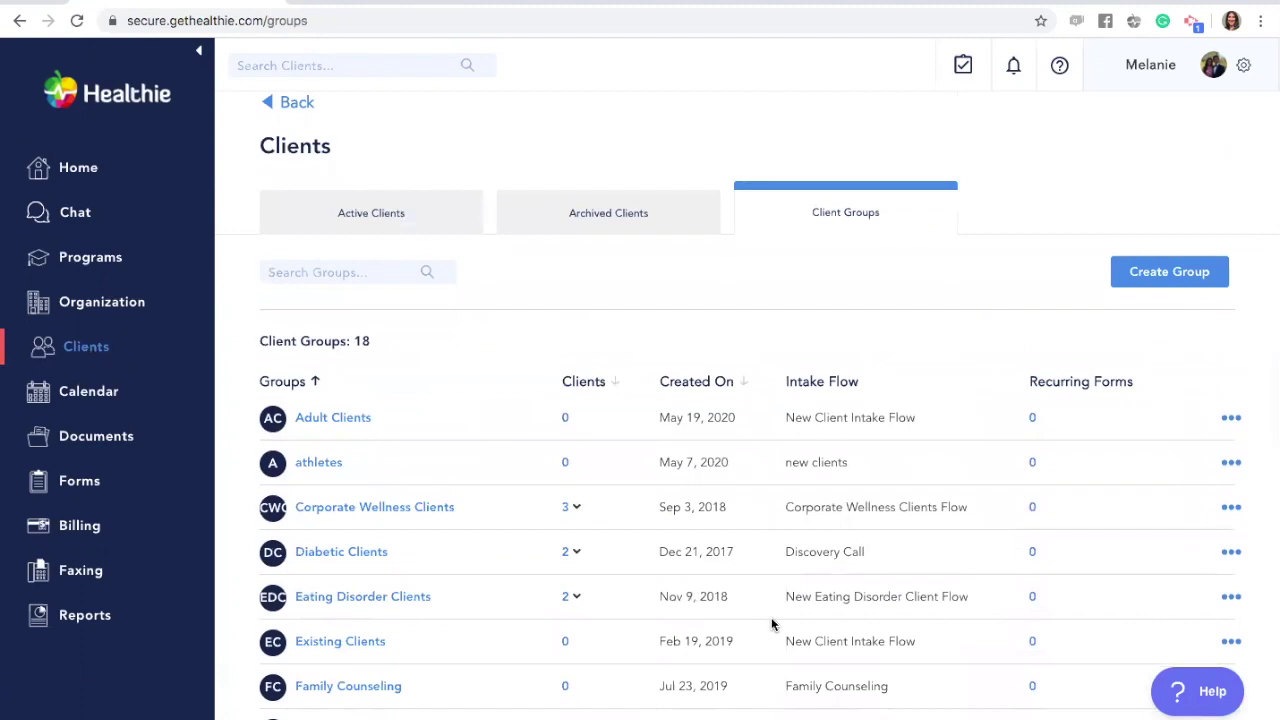
scroll(771, 624, "down", 1)
scroll(771, 624, "up", 1)
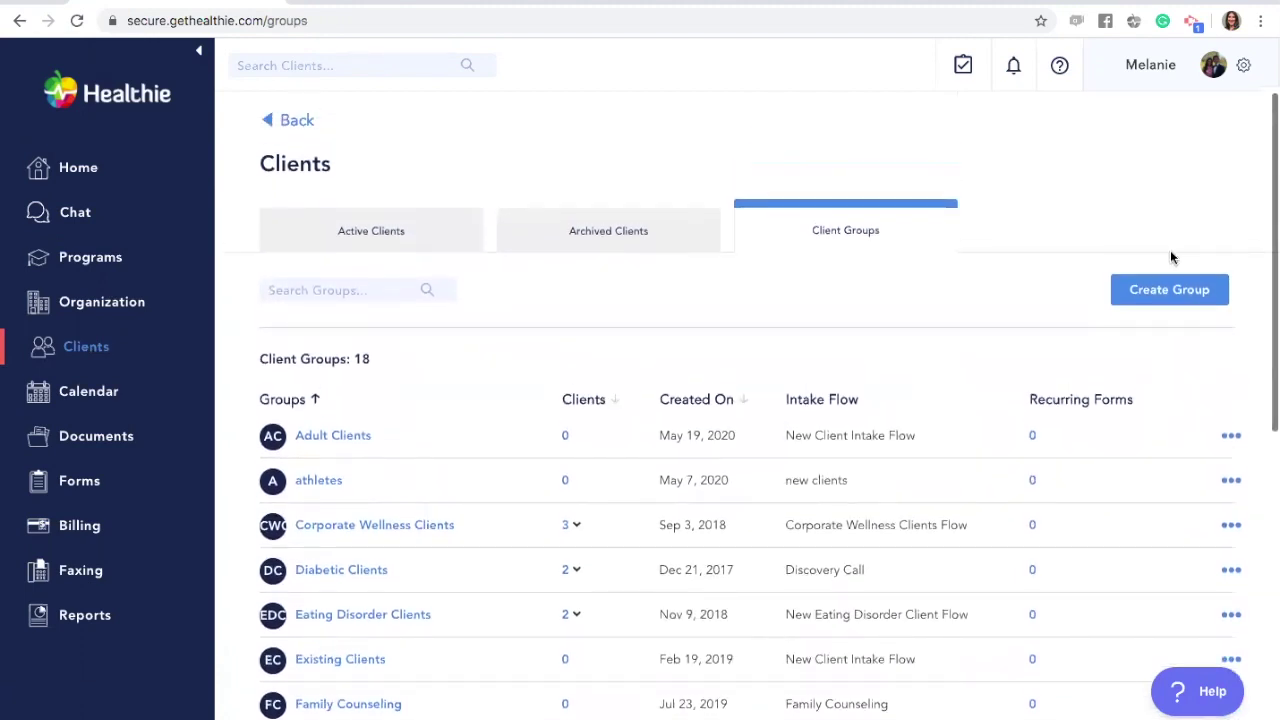
Create a new client group named Fitness Clients
left_click(1155, 302)
left_click(600, 443)
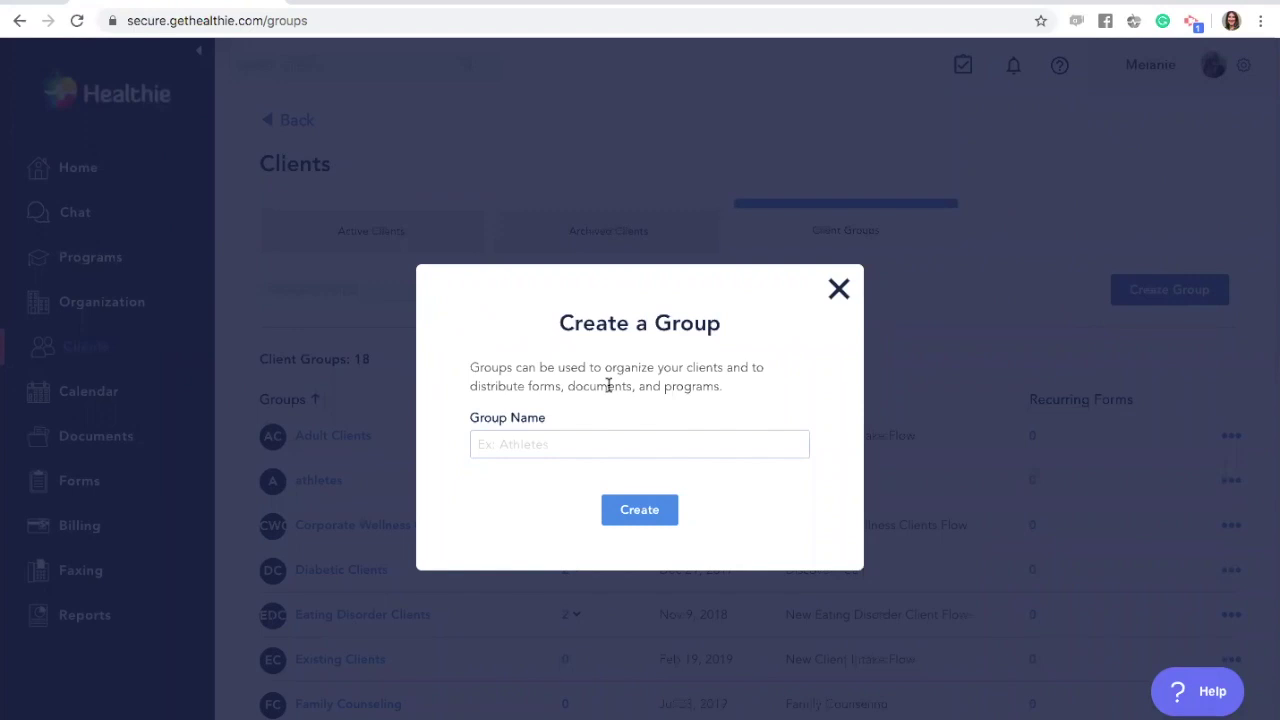
left_click(511, 449)
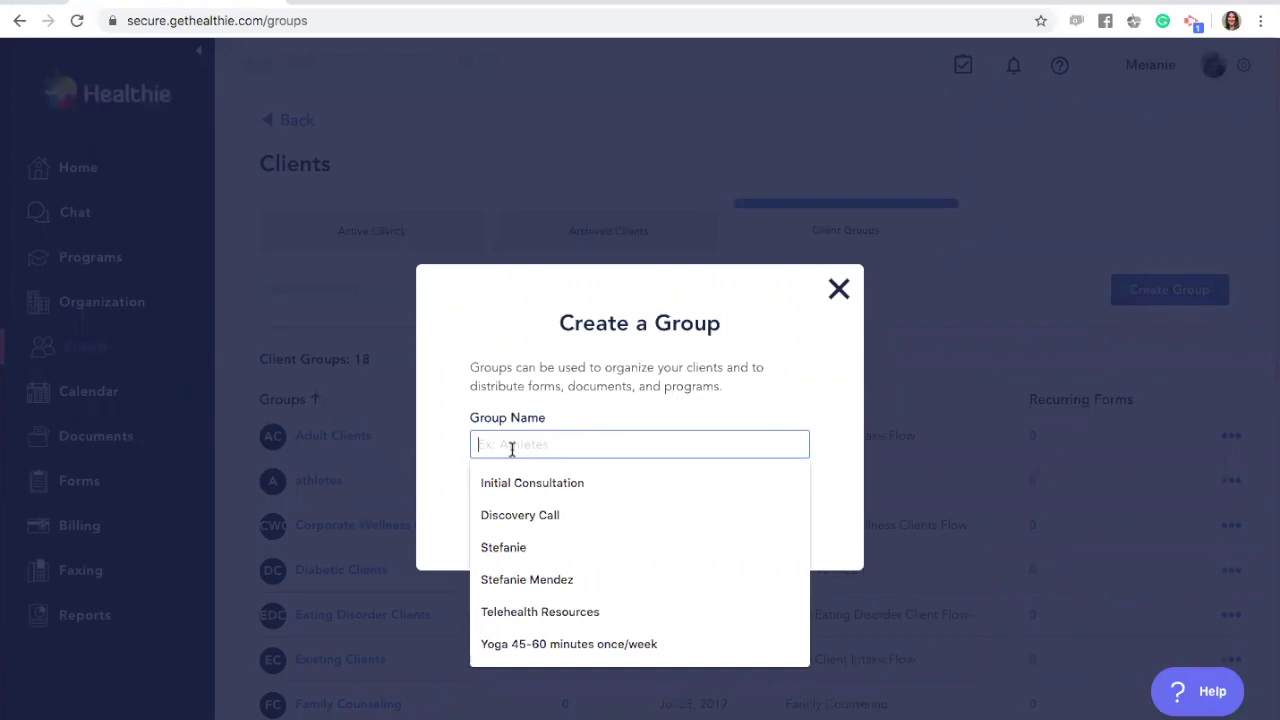
type("Fitness Clien")
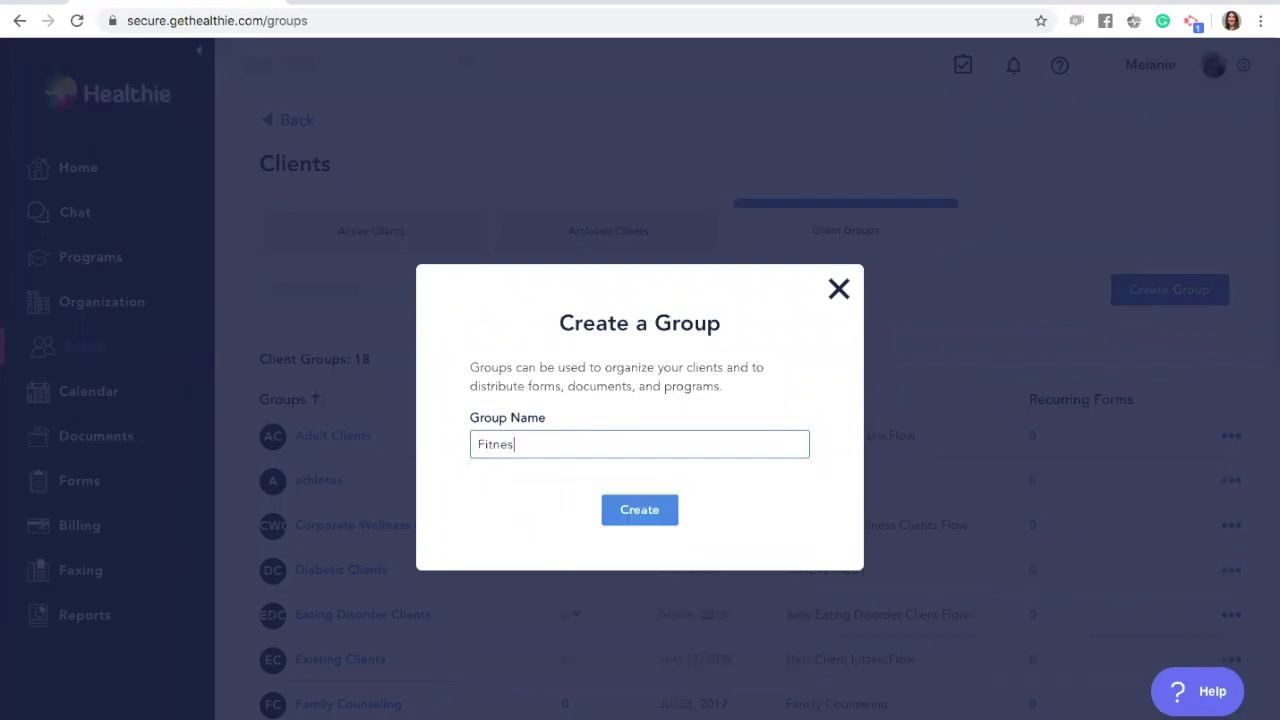
type("ts")
left_click(643, 520)
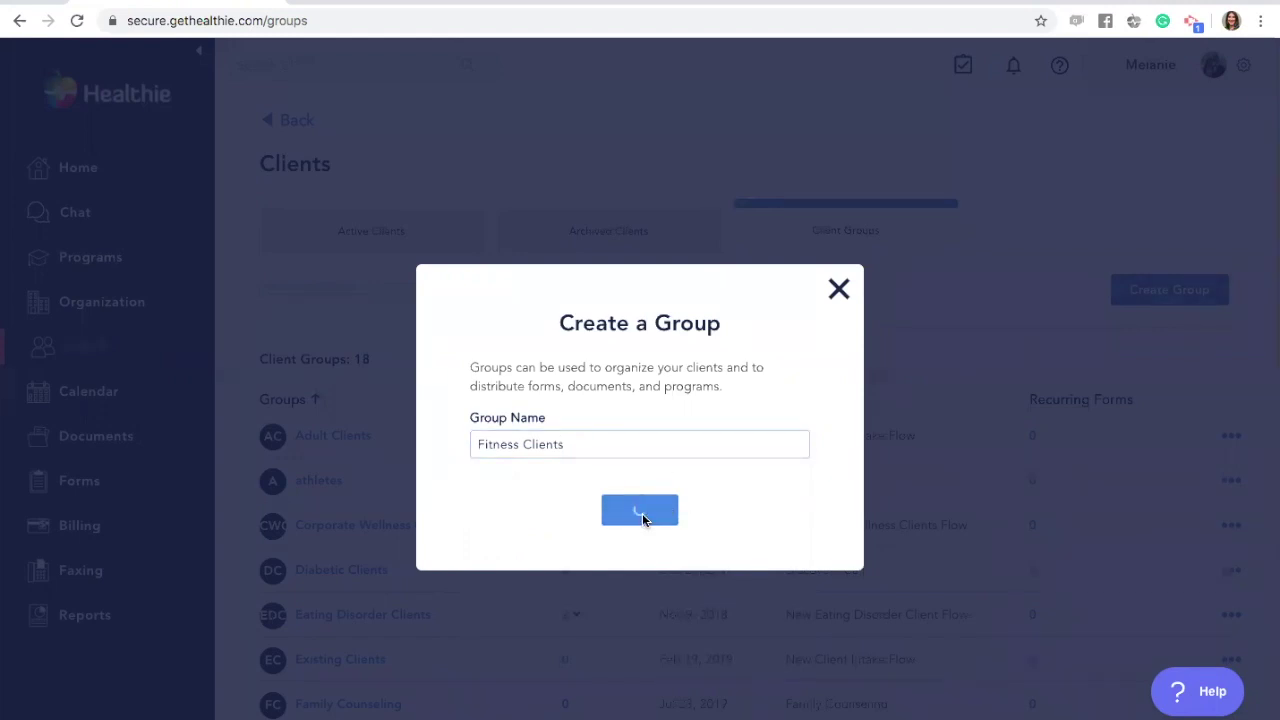
Find the Fitness Clients group in the groups list and show its available actions
scroll(642, 511, "down", 3)
scroll(642, 516, "down", 4)
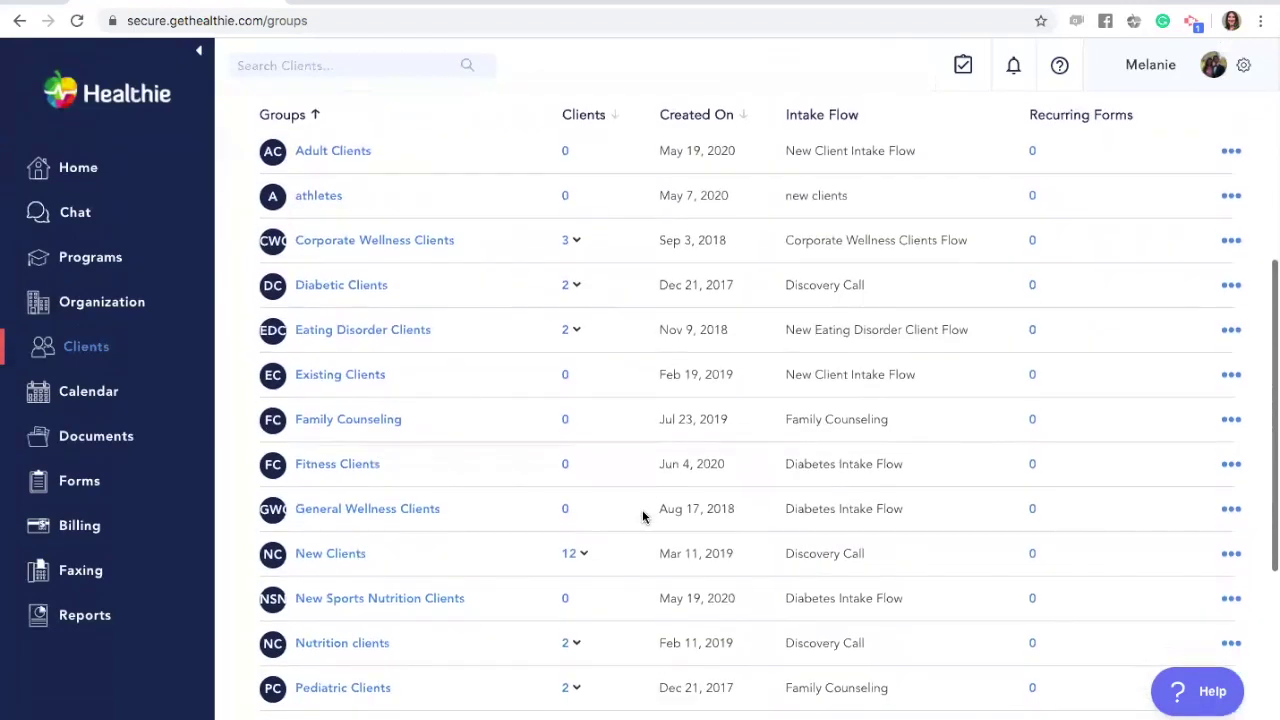
scroll(643, 517, "up", 3)
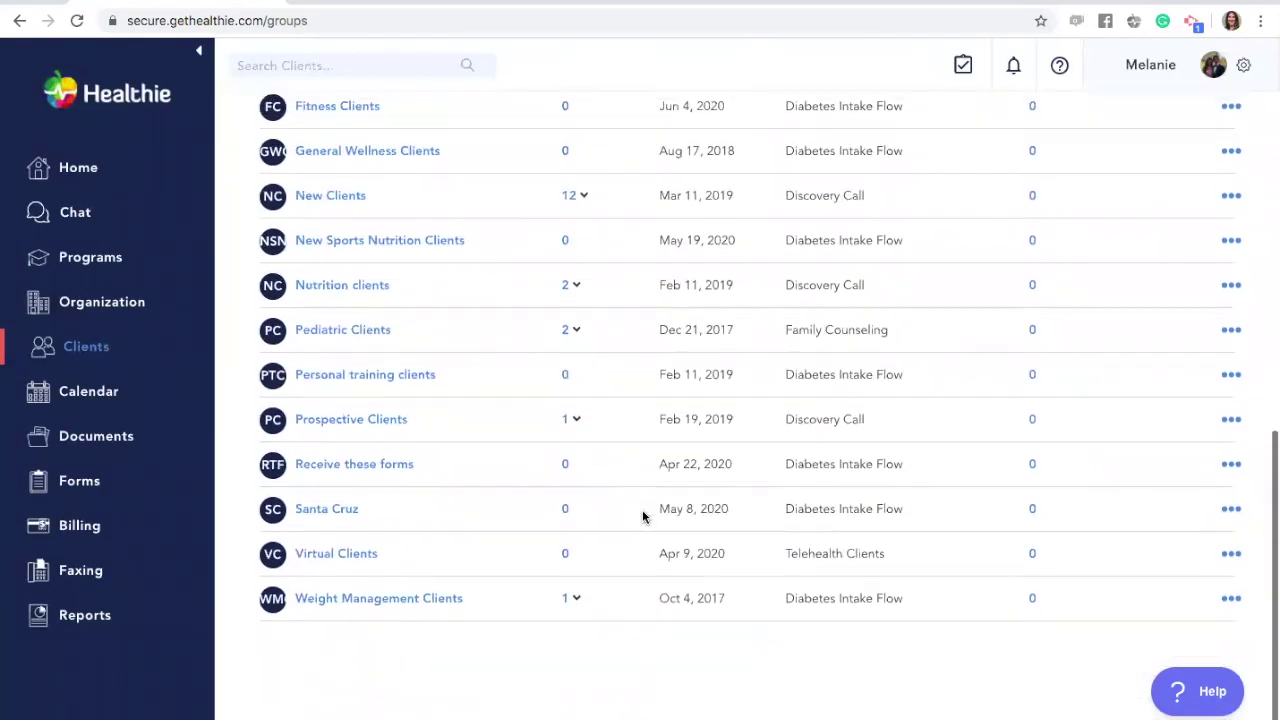
scroll(643, 517, "up", 1)
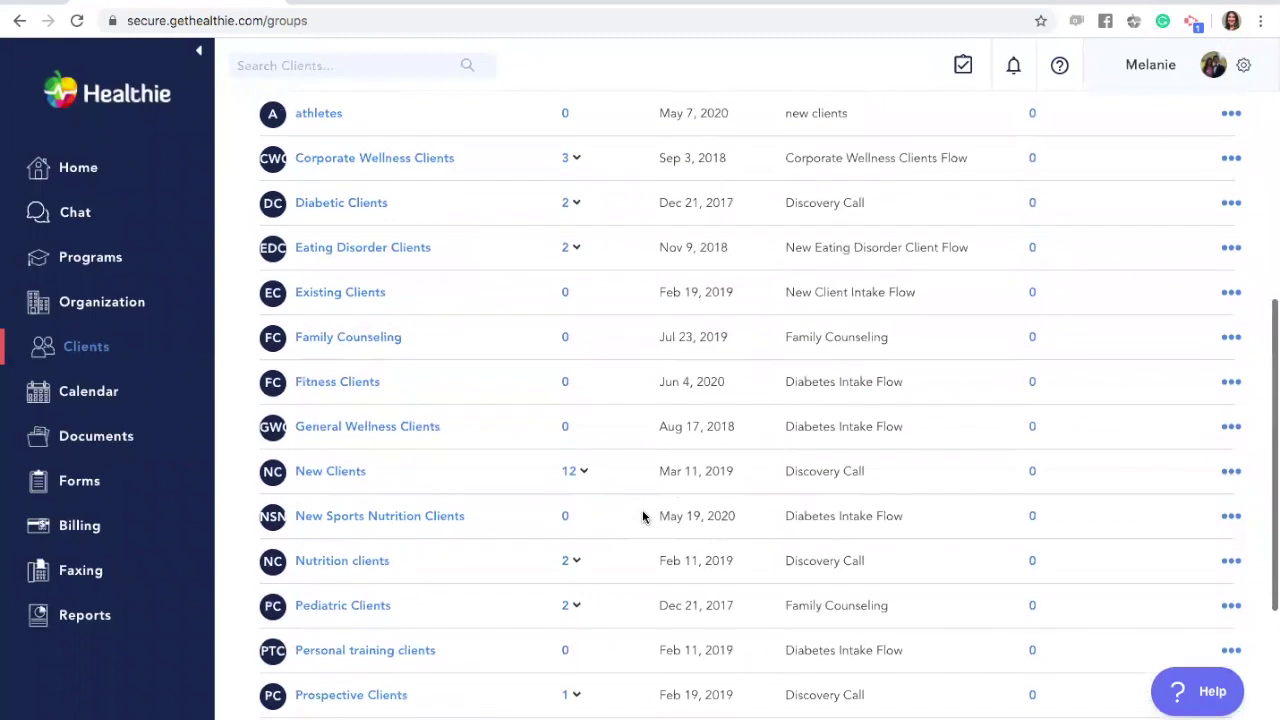
left_click(1234, 394)
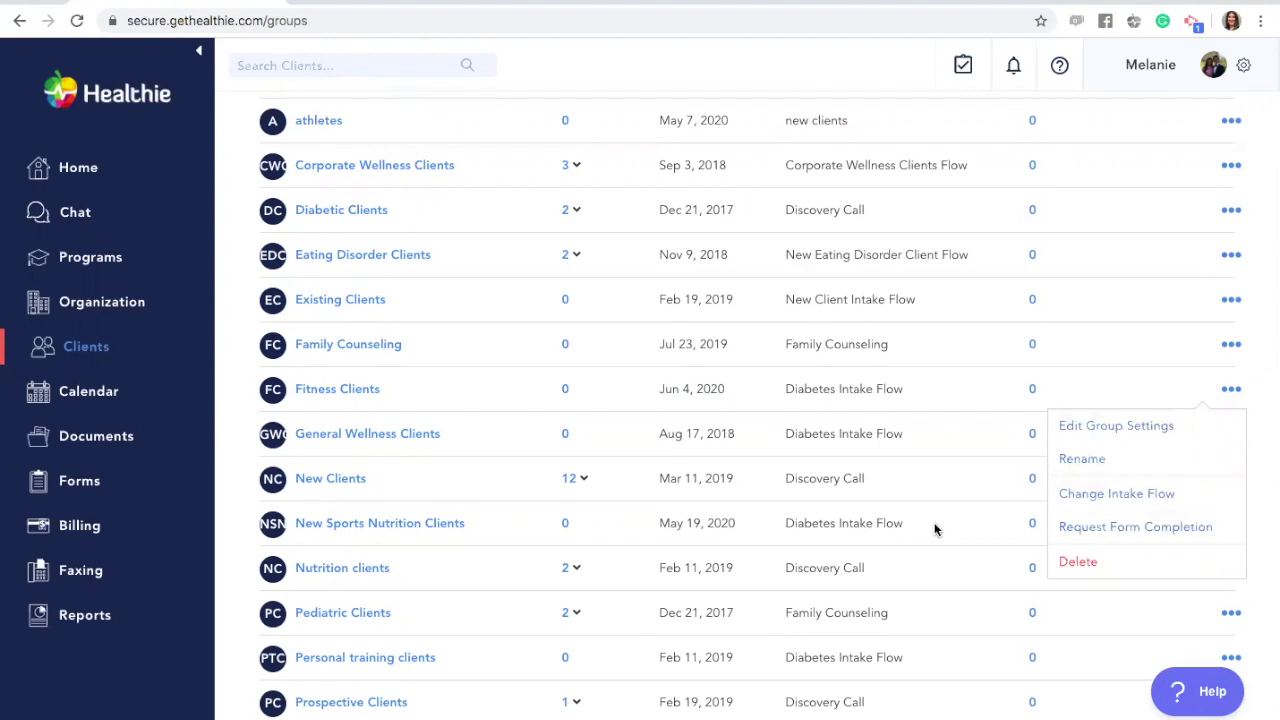
Look through the whole client groups list, examining the group names and their assigned intake flows
scroll(935, 529, "up", 2)
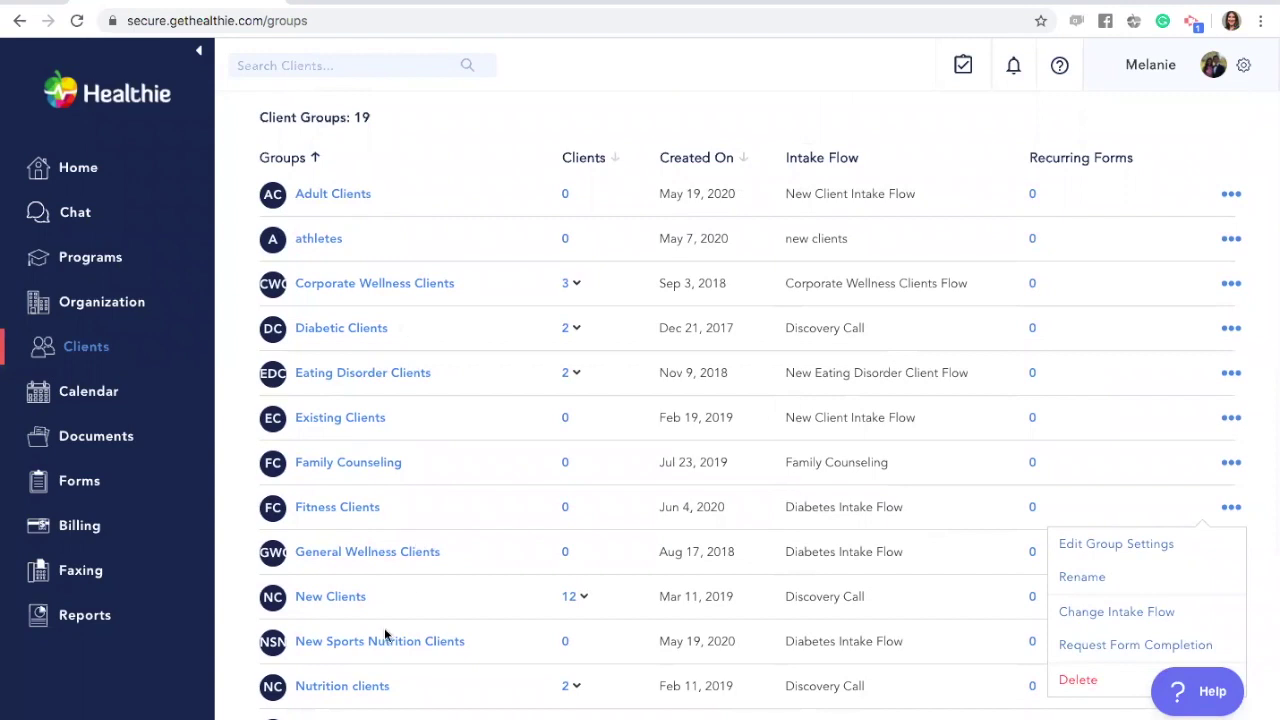
scroll(393, 640, "down", 1)
scroll(393, 640, "down", 1)
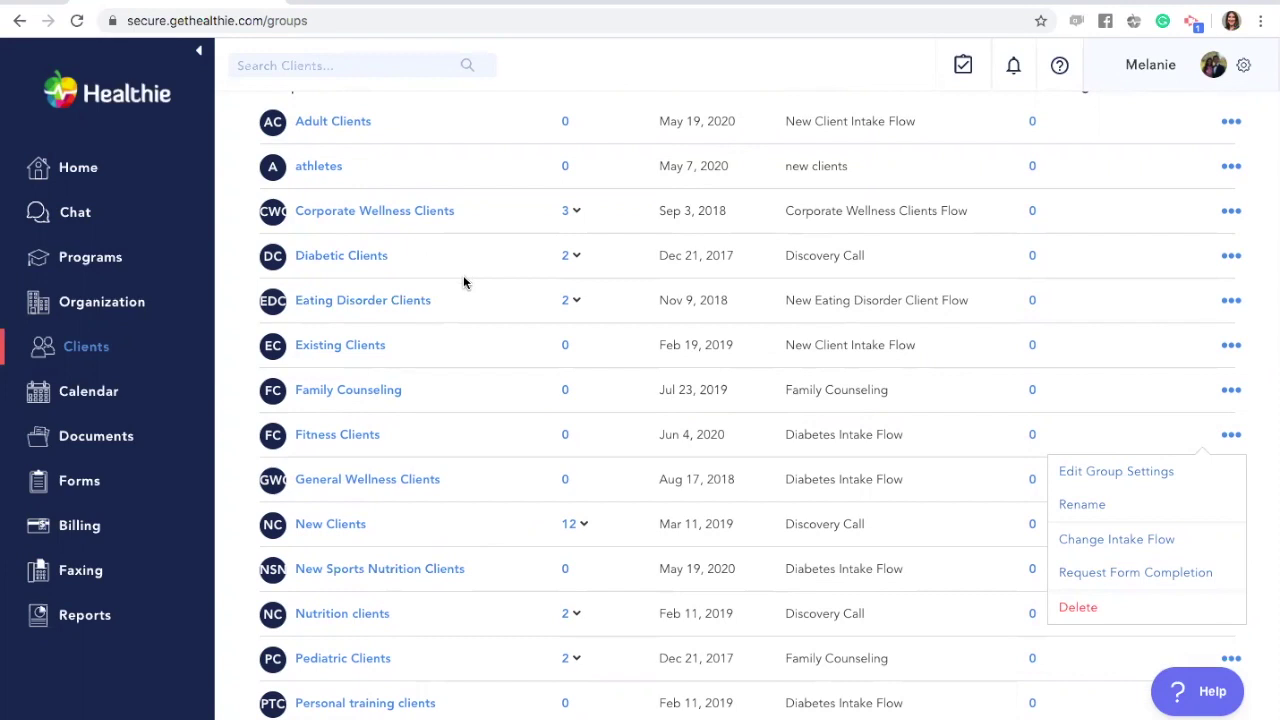
scroll(578, 350, "down", 1)
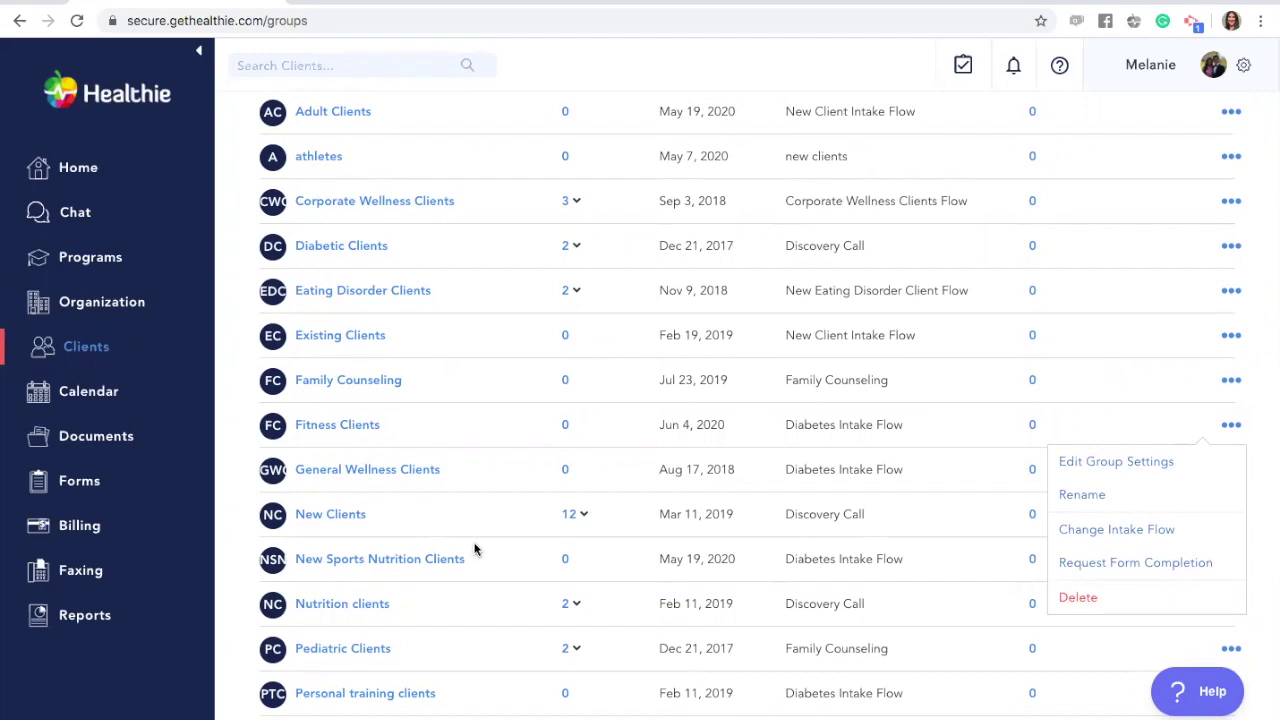
scroll(475, 549, "down", 3)
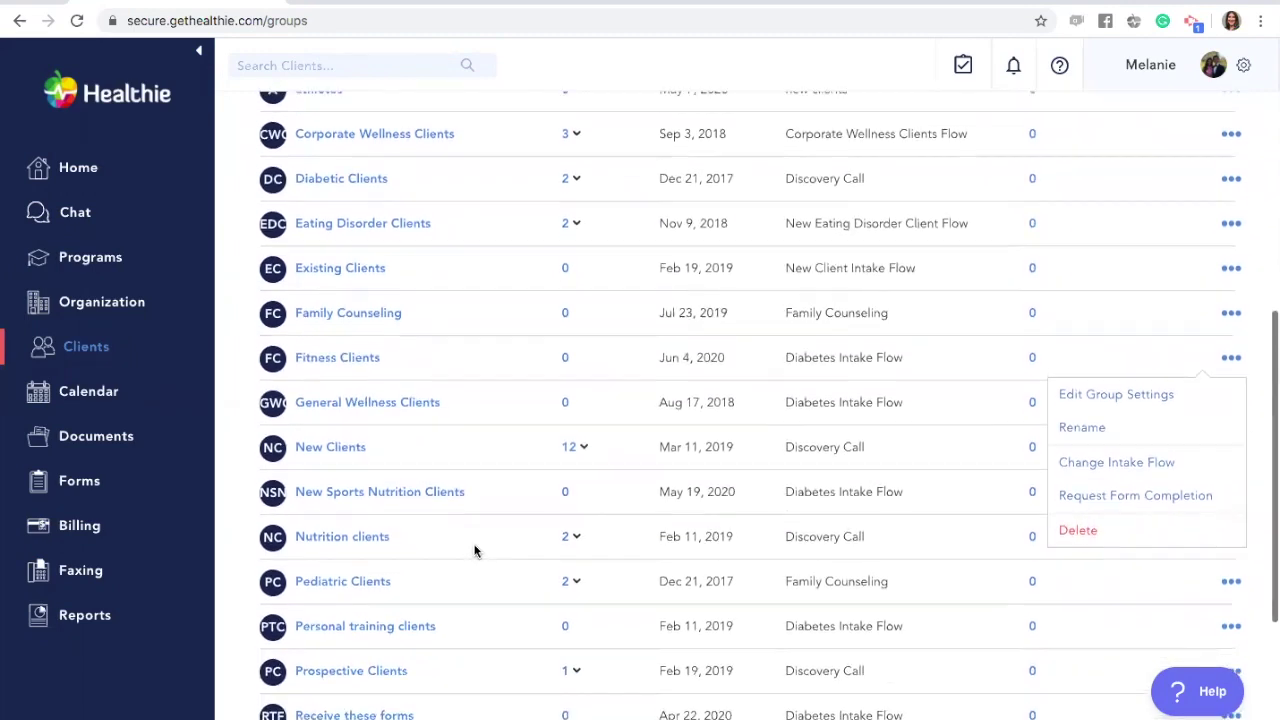
scroll(475, 549, "down", 4)
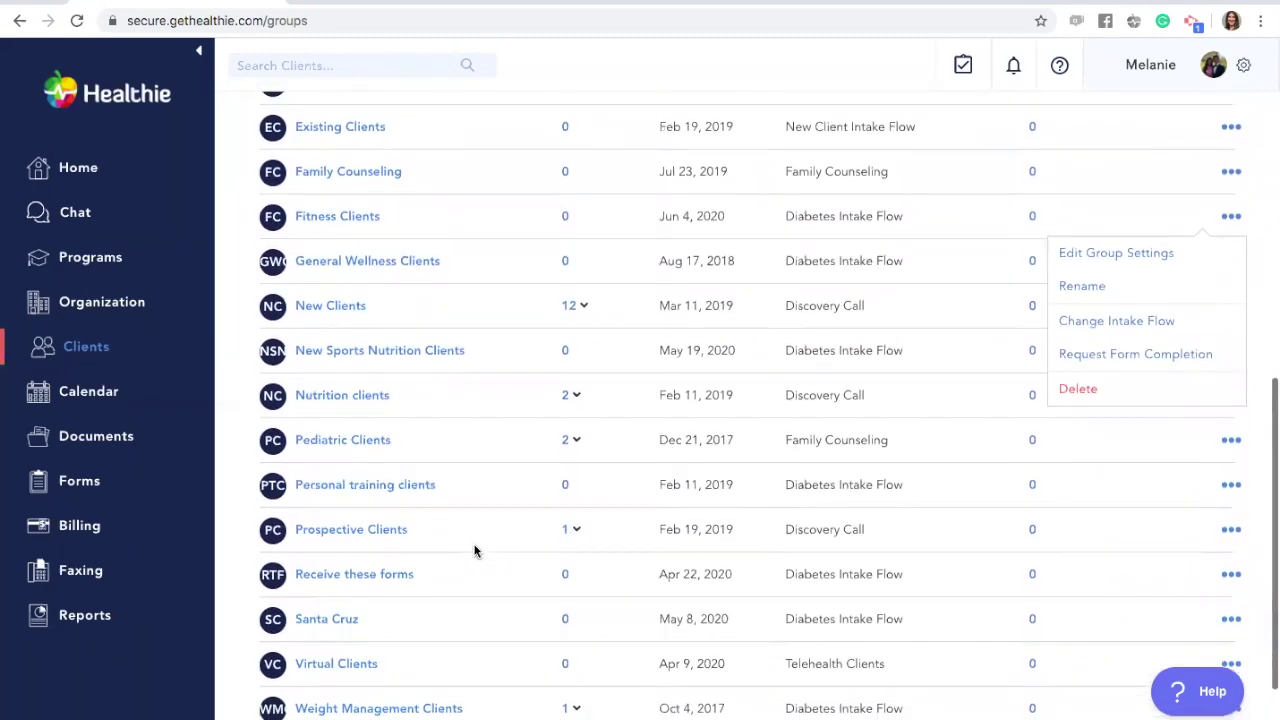
scroll(475, 549, "down", 1)
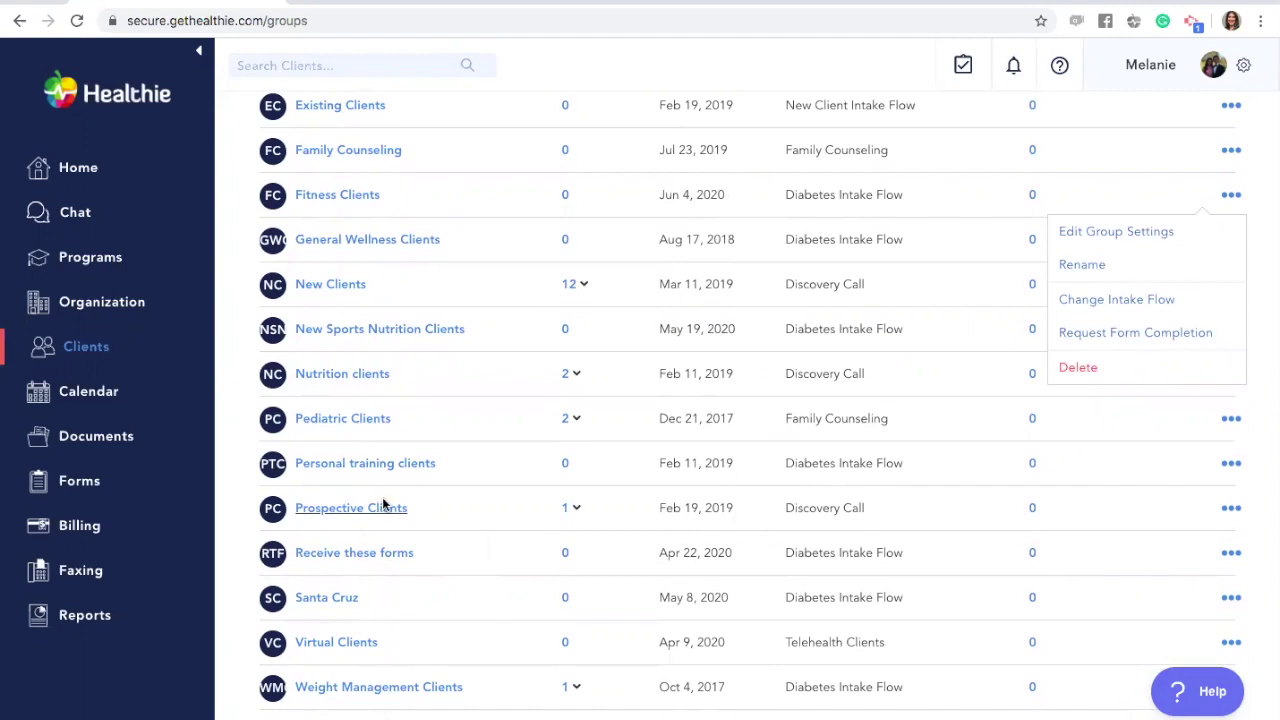
scroll(554, 450, "down", 3)
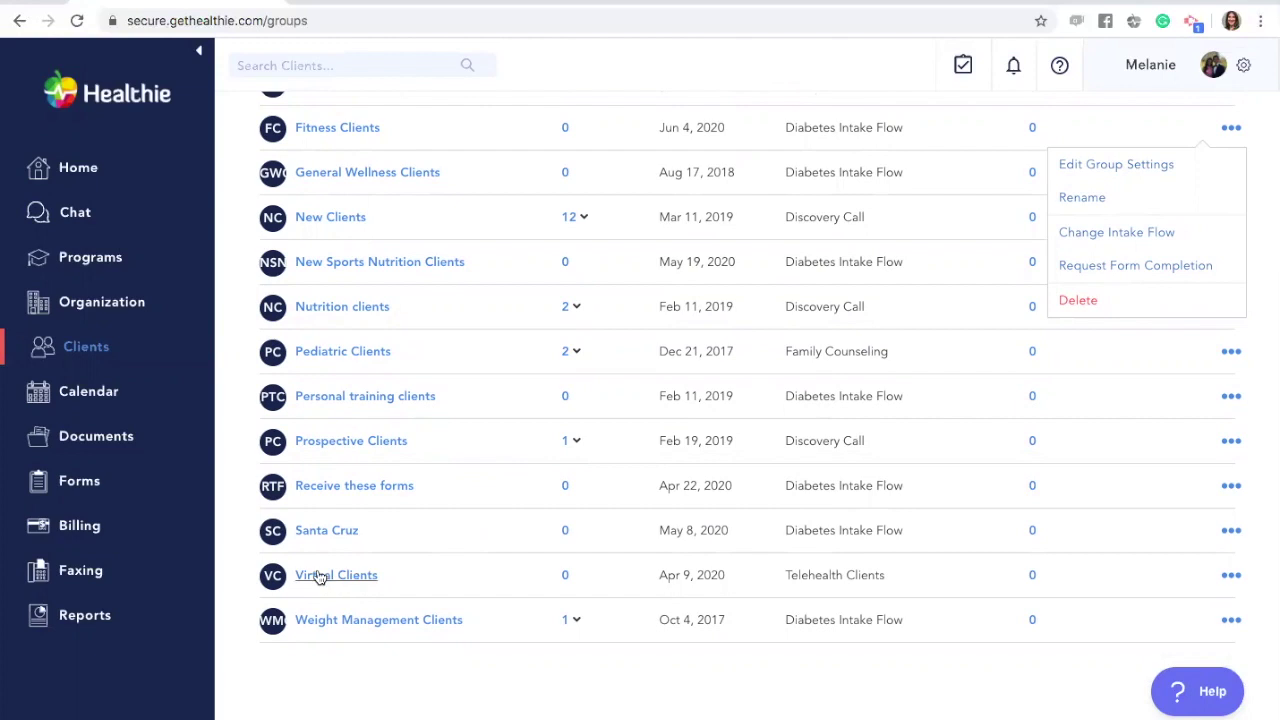
scroll(365, 540, "up", 5)
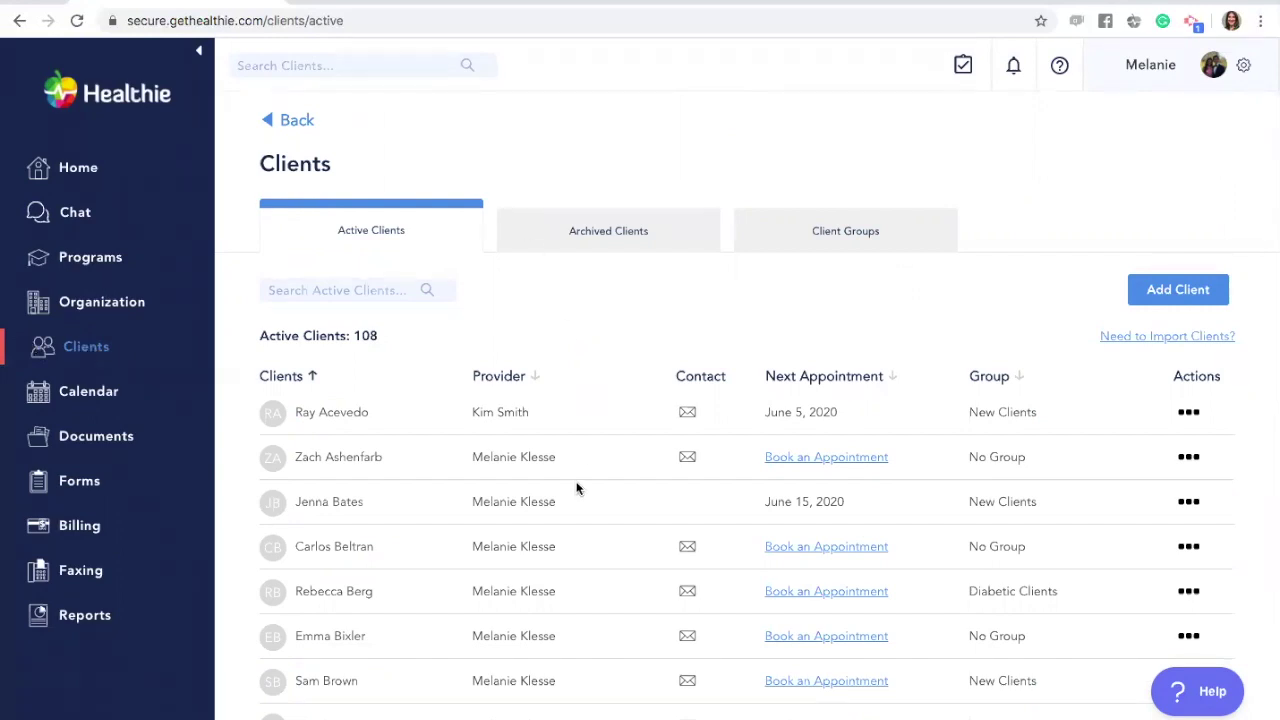
Browse the client group choices and the invite email option in a new client form, and close it without adding anyone
left_click(1198, 293)
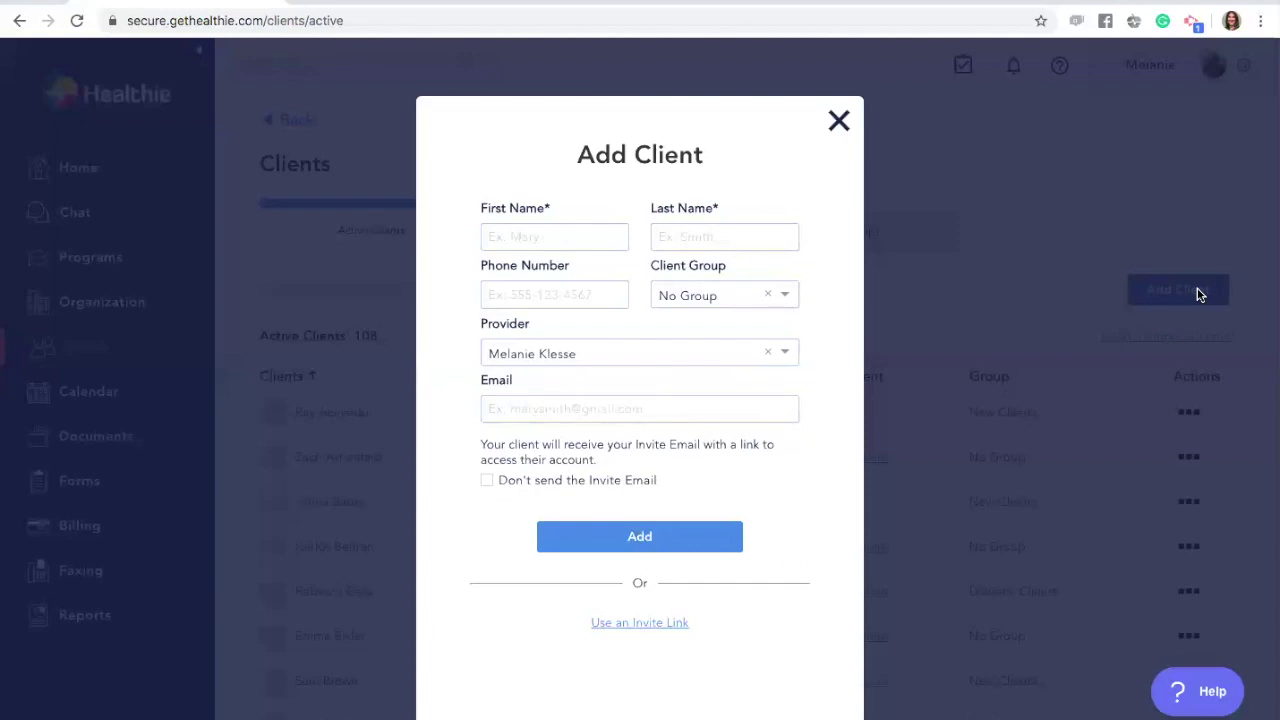
left_click(509, 228)
left_click(788, 298)
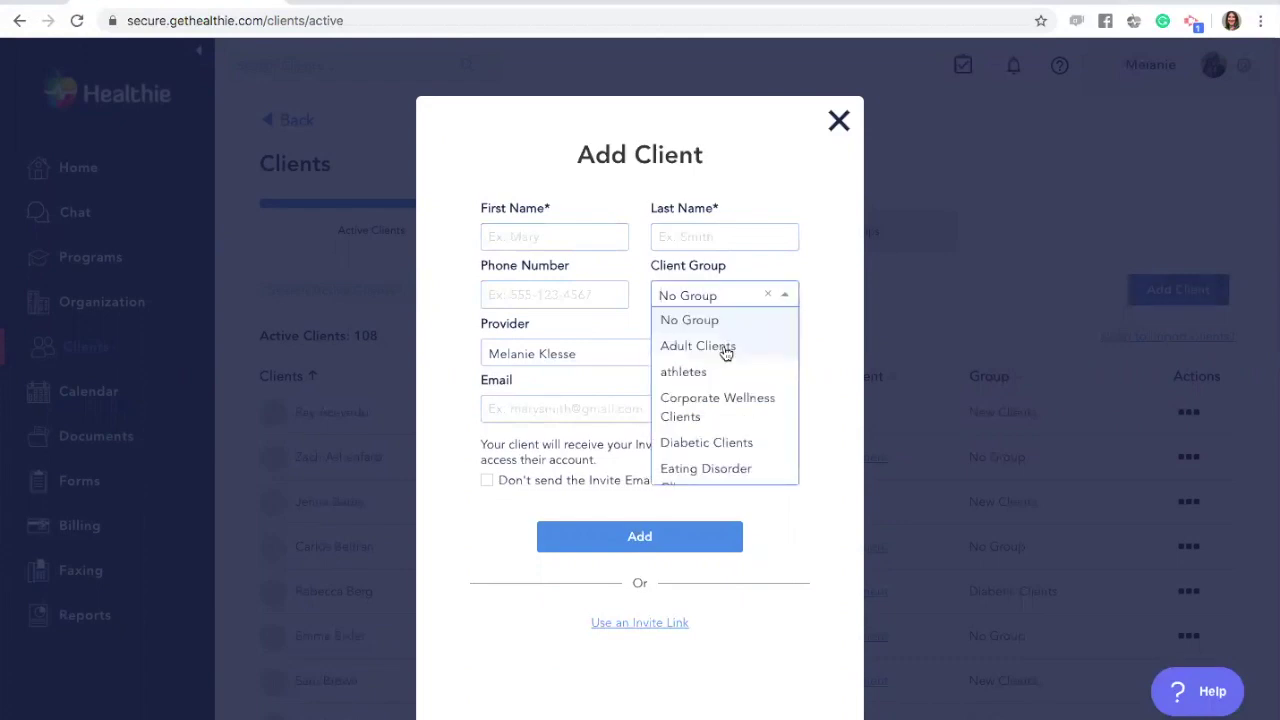
scroll(720, 380, "down", 3)
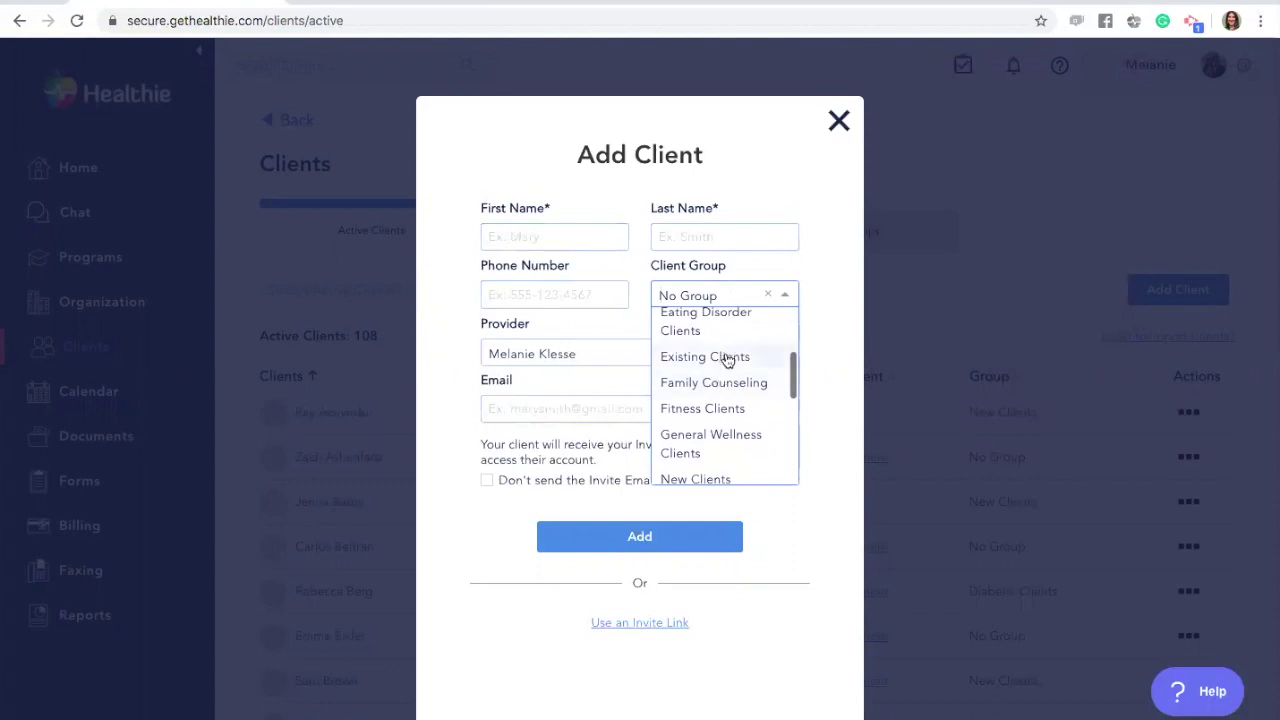
scroll(703, 432, "down", 1)
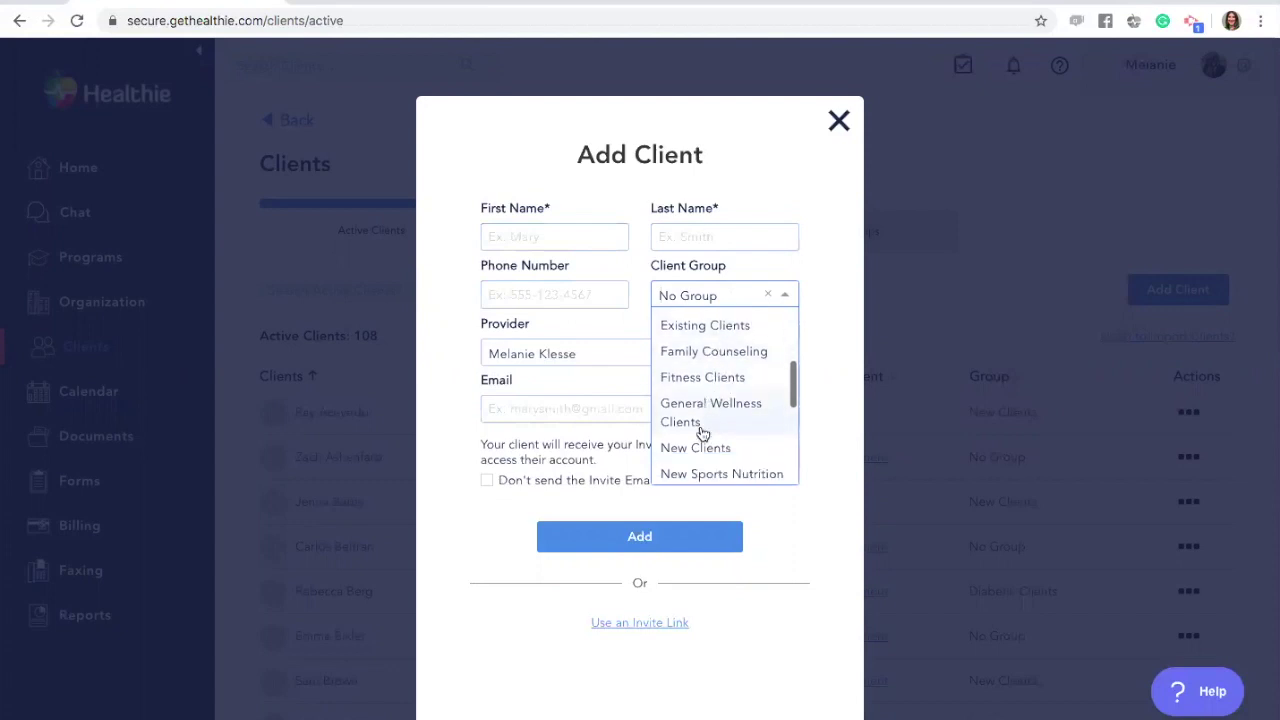
scroll(703, 433, "down", 2)
left_click(576, 483)
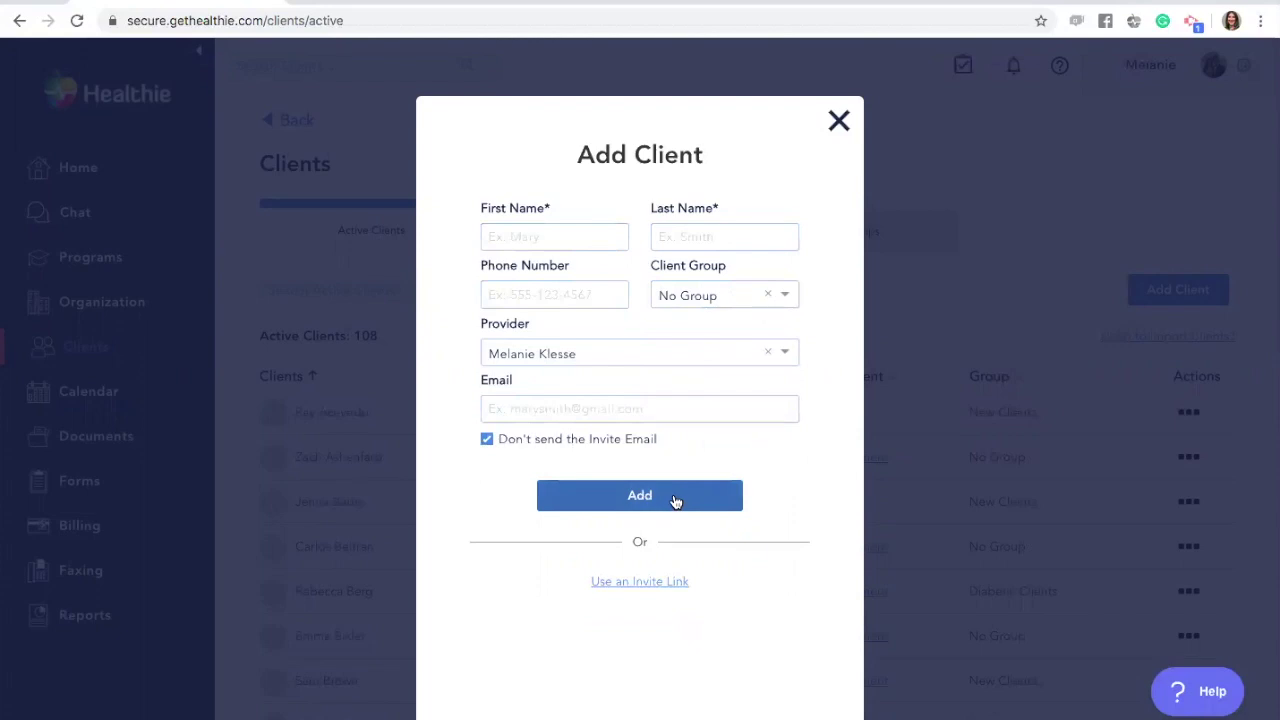
left_click(839, 123)
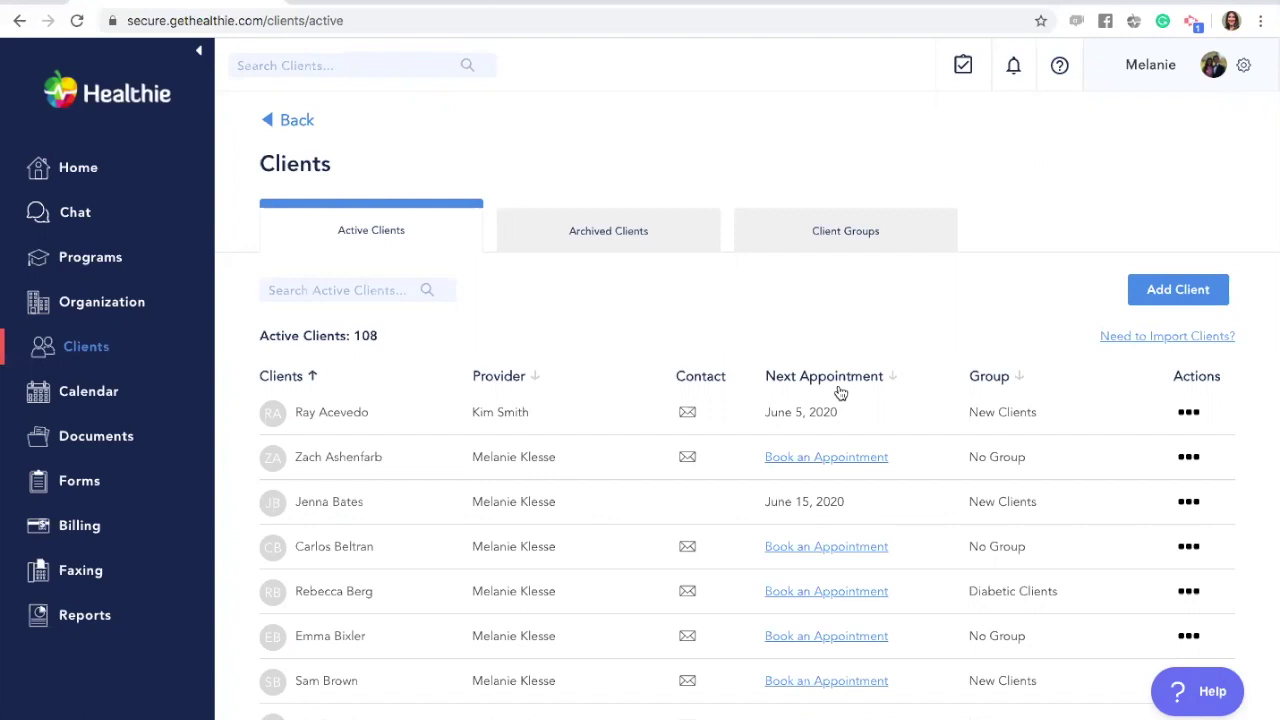
Open the calendar's appointment types list and examine which types have an assigned client group
scroll(840, 393, "down", 2)
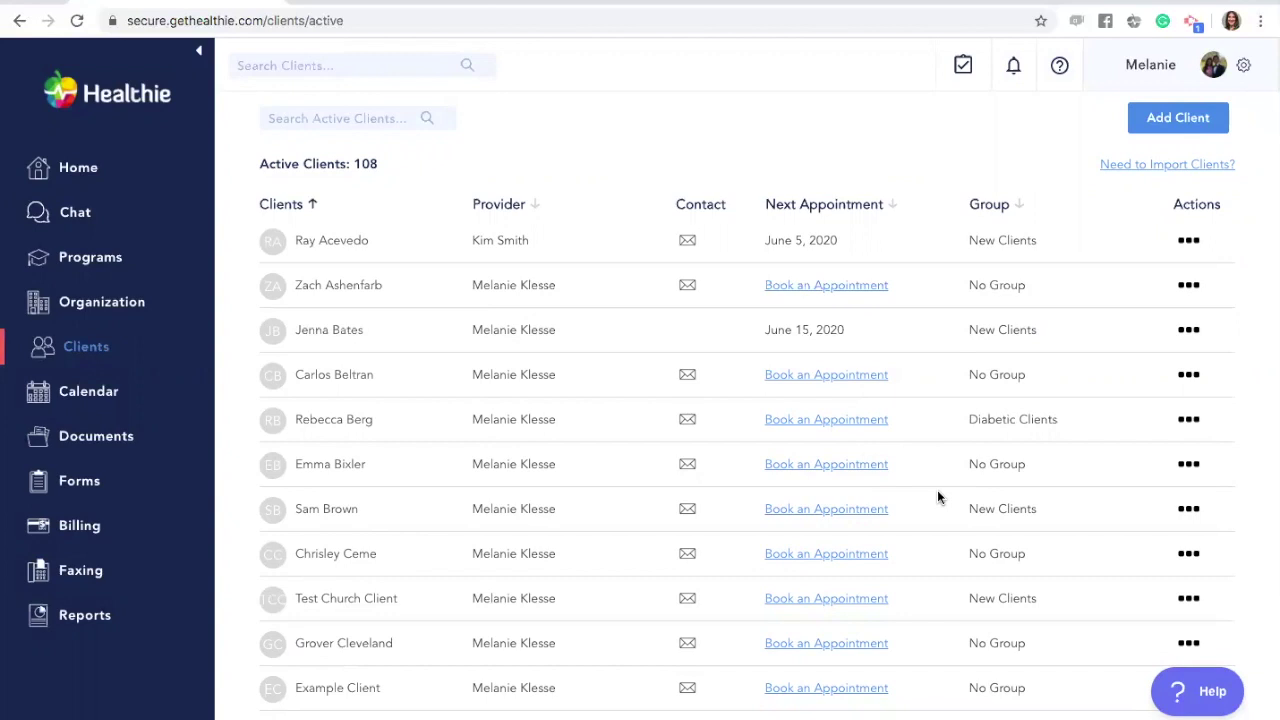
left_click(88, 396)
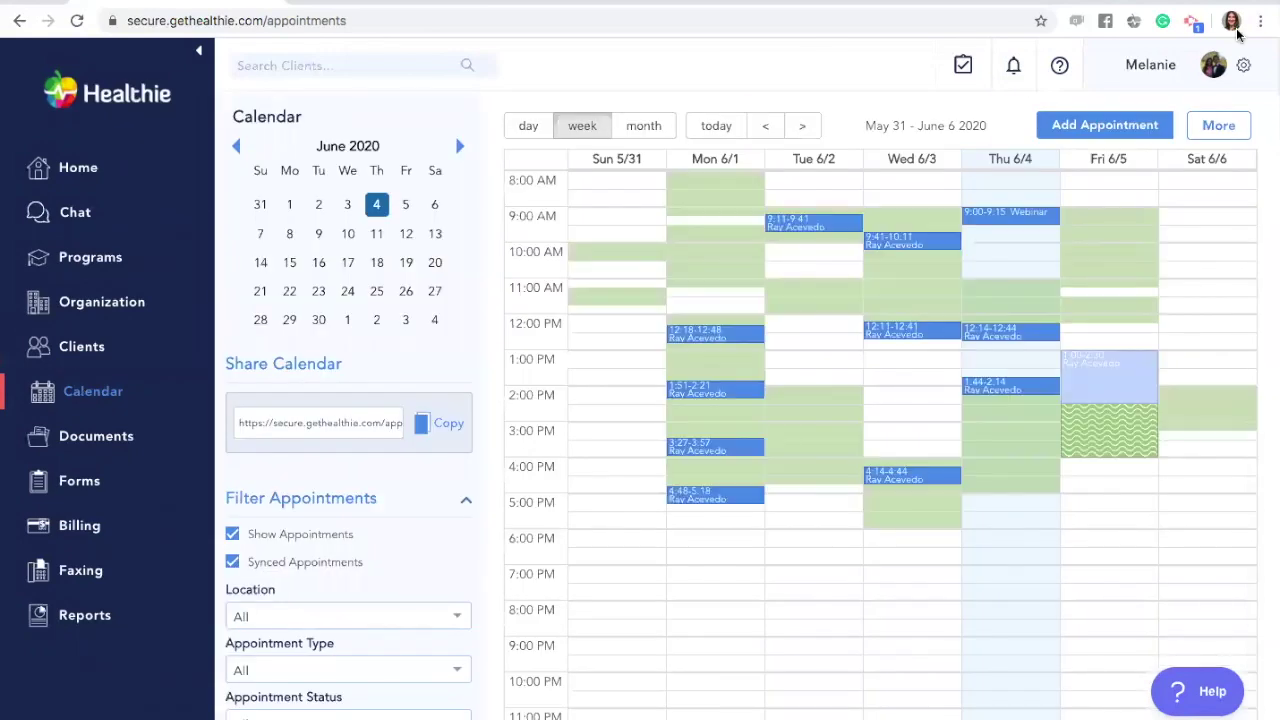
left_click(1226, 131)
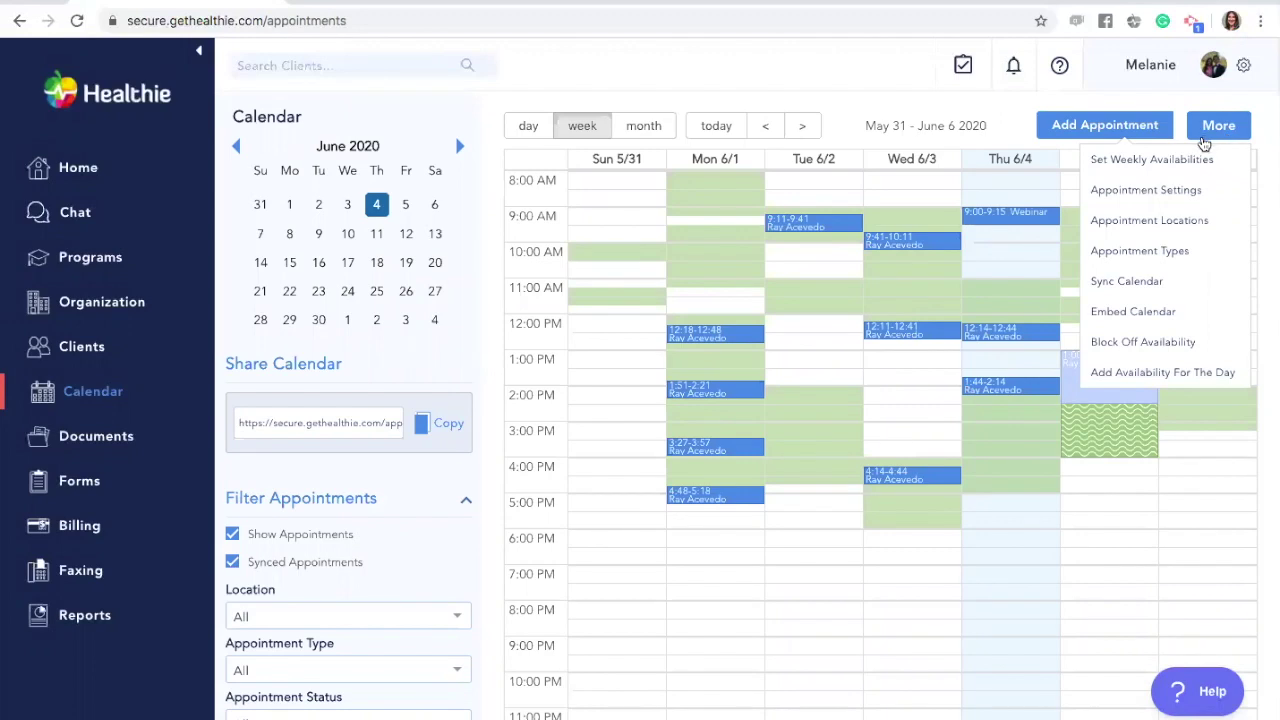
left_click(1150, 250)
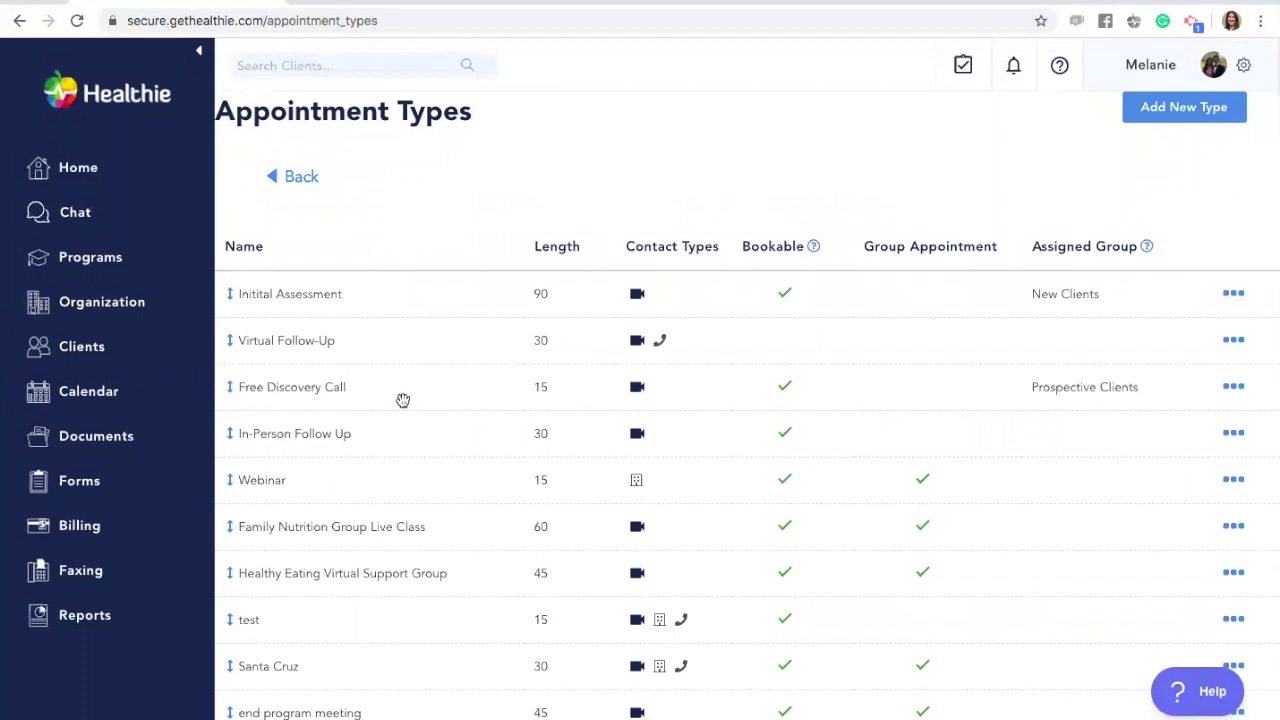
scroll(353, 447, "down", 2)
scroll(377, 337, "up", 2)
scroll(1083, 690, "down", 1)
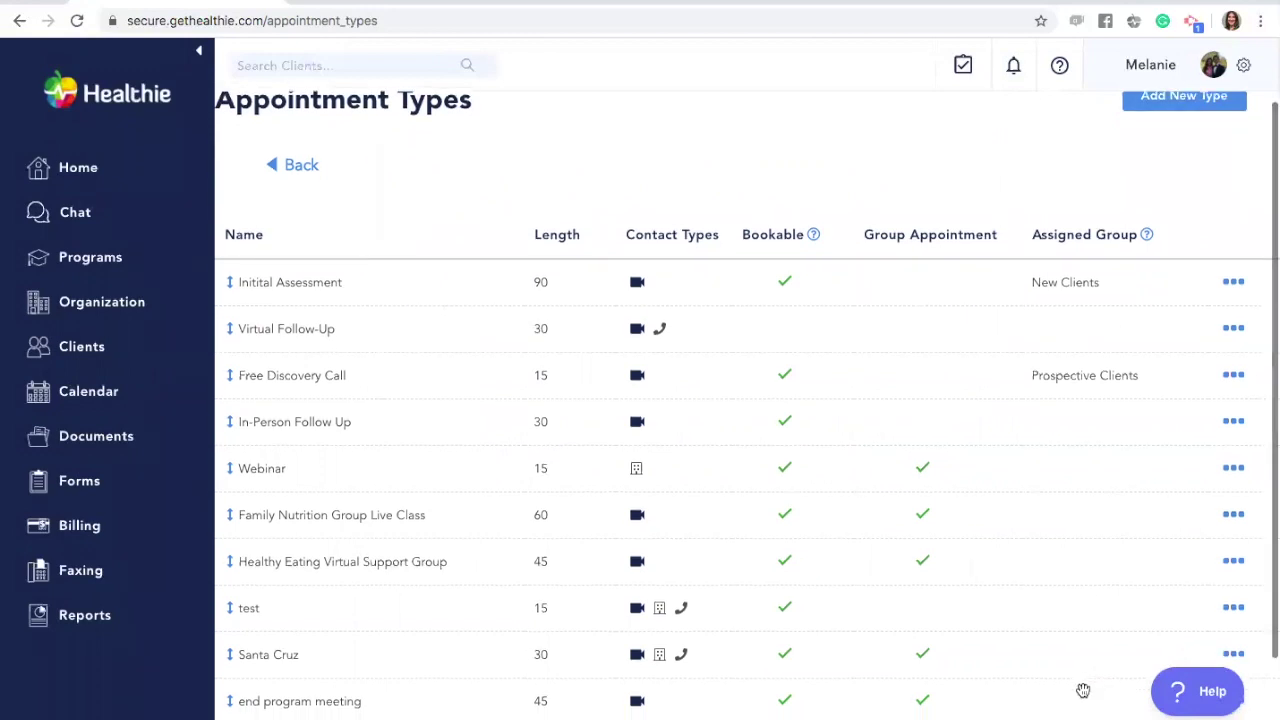
scroll(1083, 690, "up", 1)
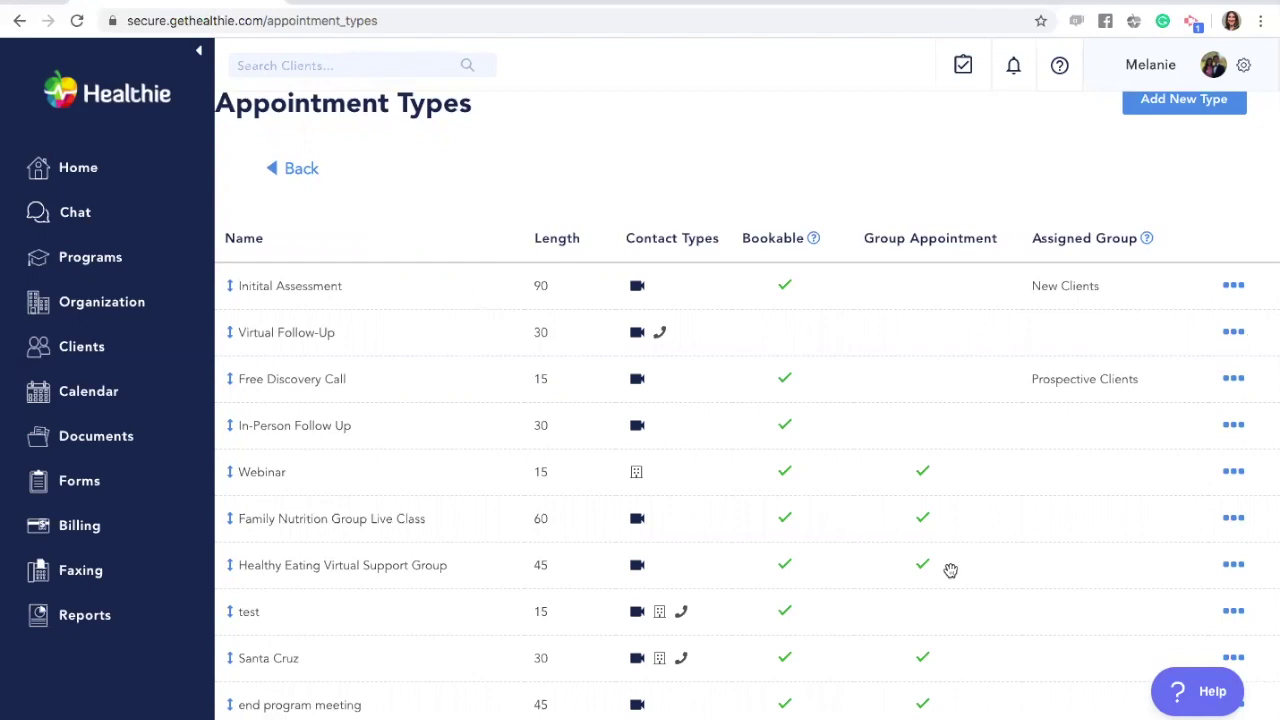
Edit the Virtual Follow-Up appointment type so that its assigned group is Virtual Clients, and save it
scroll(914, 551, "down", 1)
left_click(1238, 312)
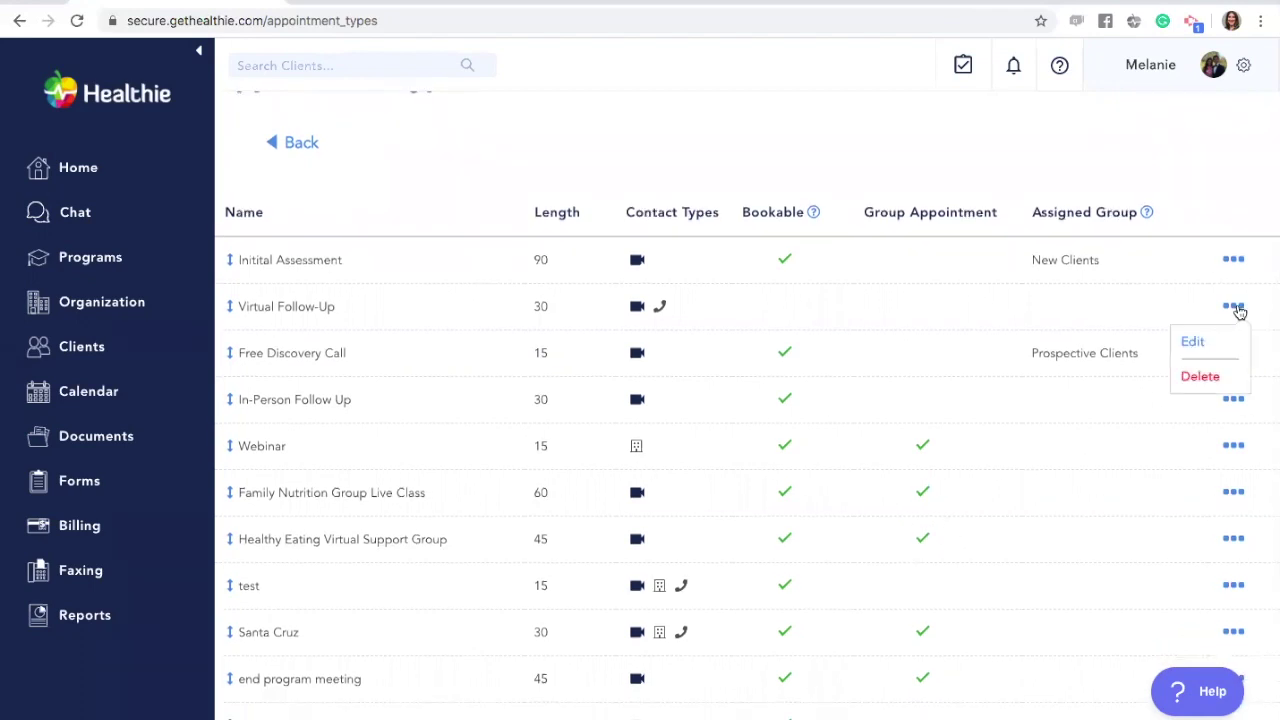
left_click(1196, 340)
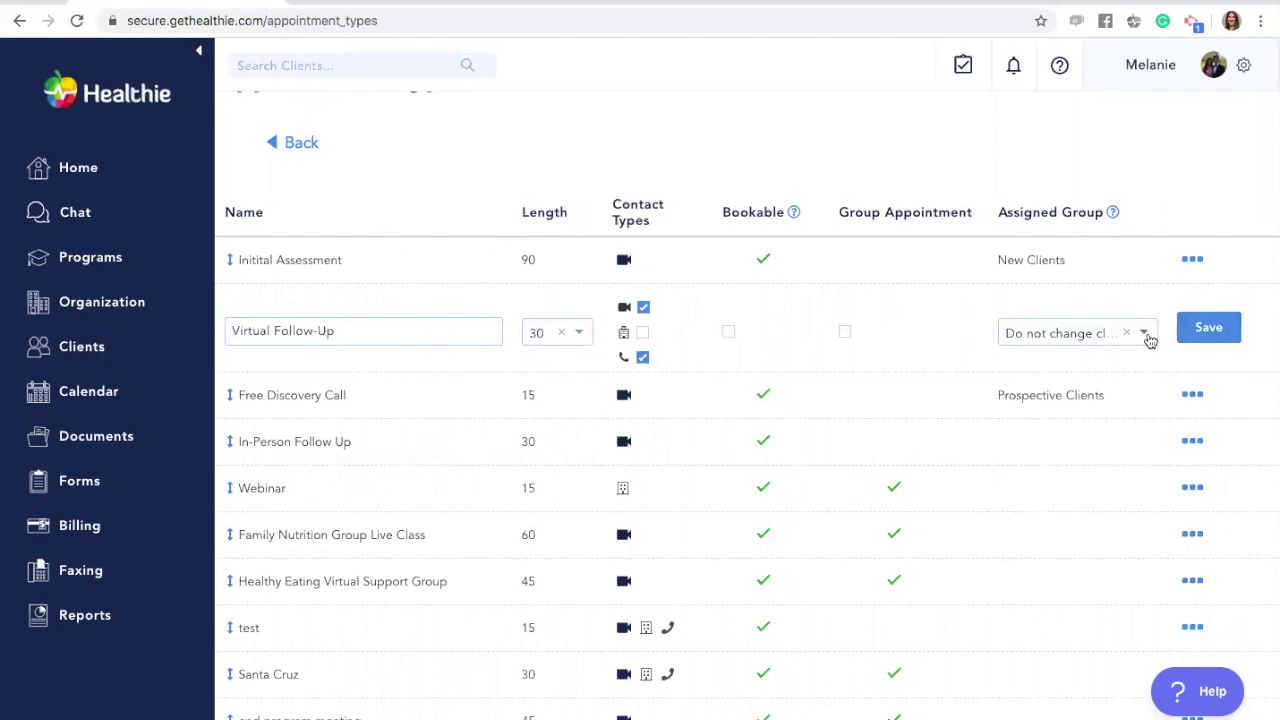
left_click(1076, 337)
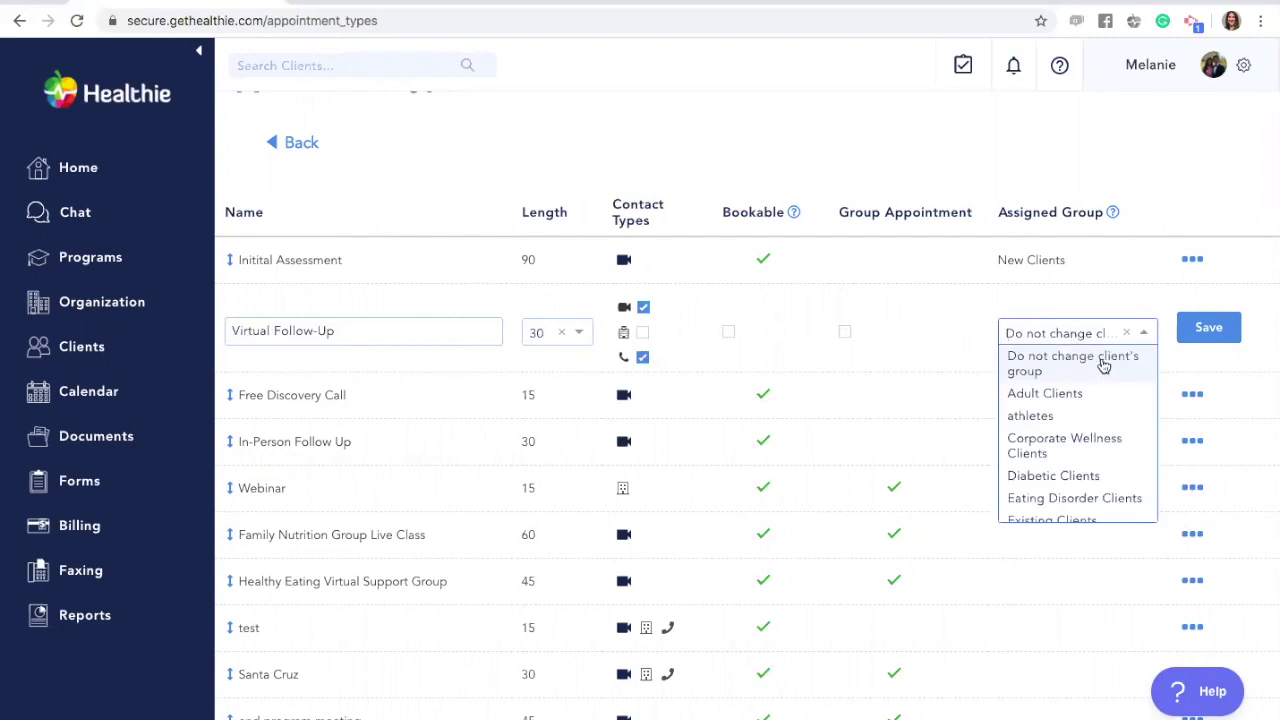
scroll(1088, 450, "down", 2)
scroll(1090, 452, "down", 6)
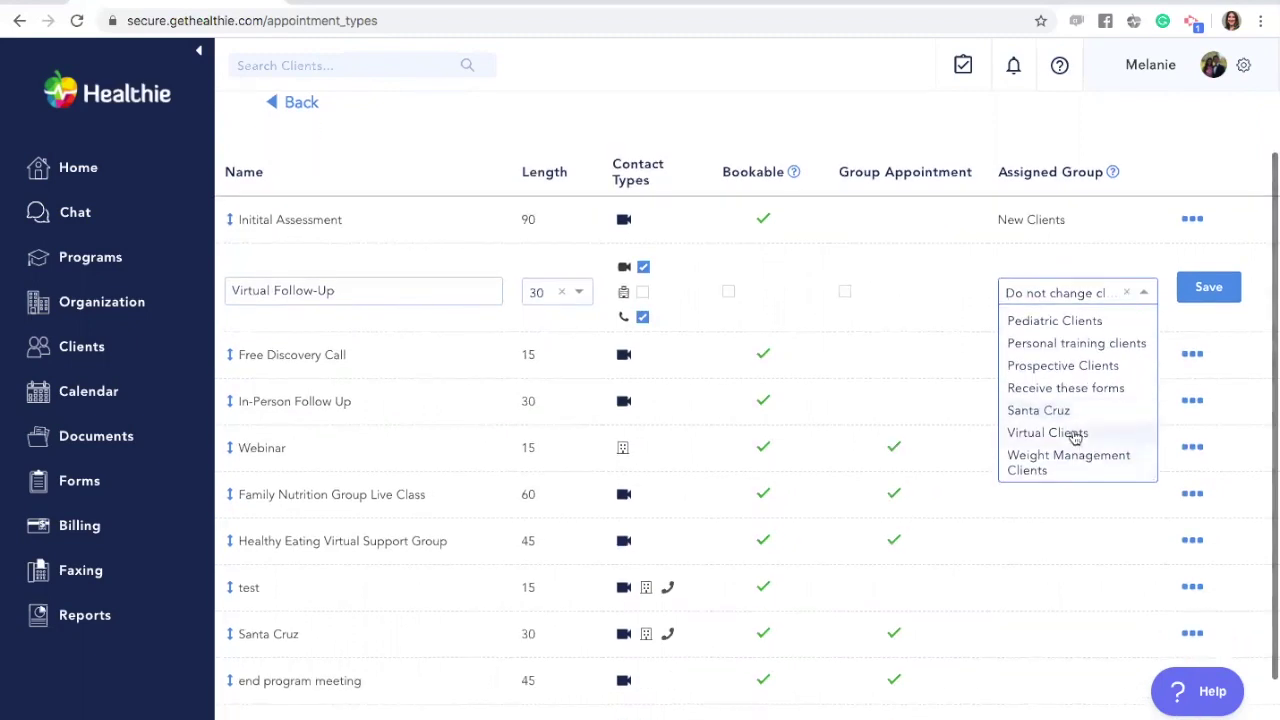
left_click(1070, 432)
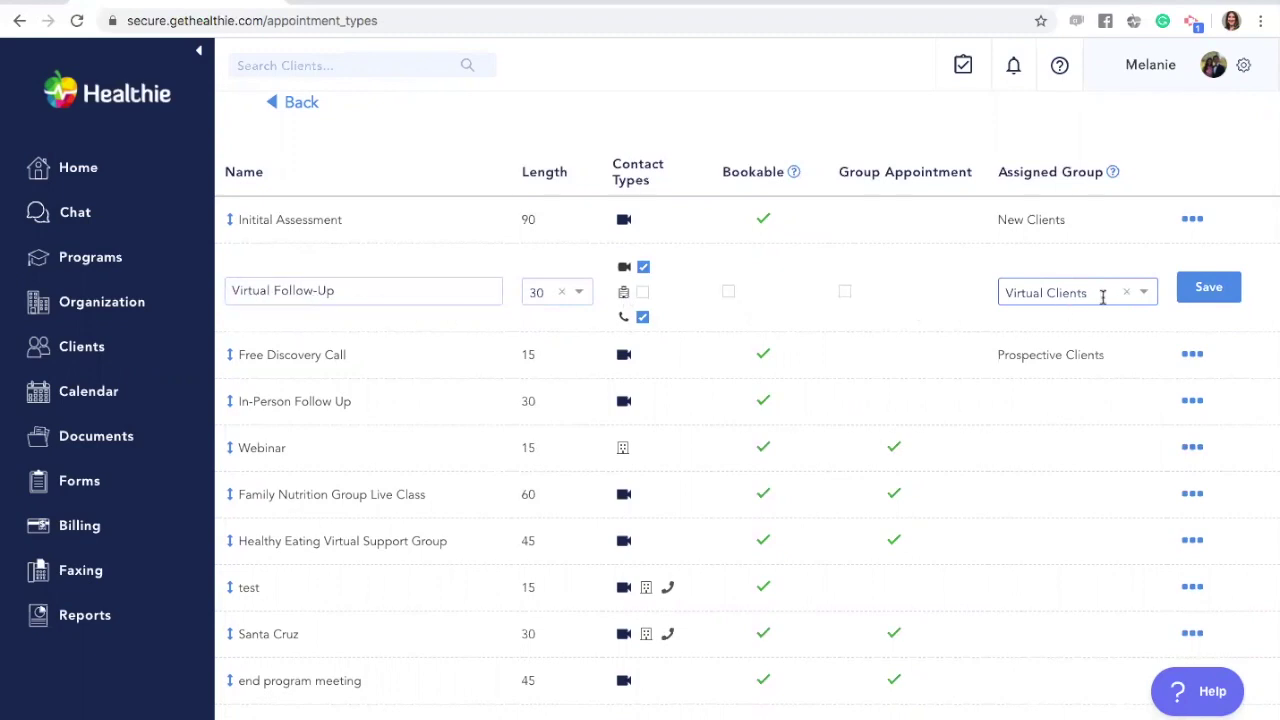
left_click(1205, 288)
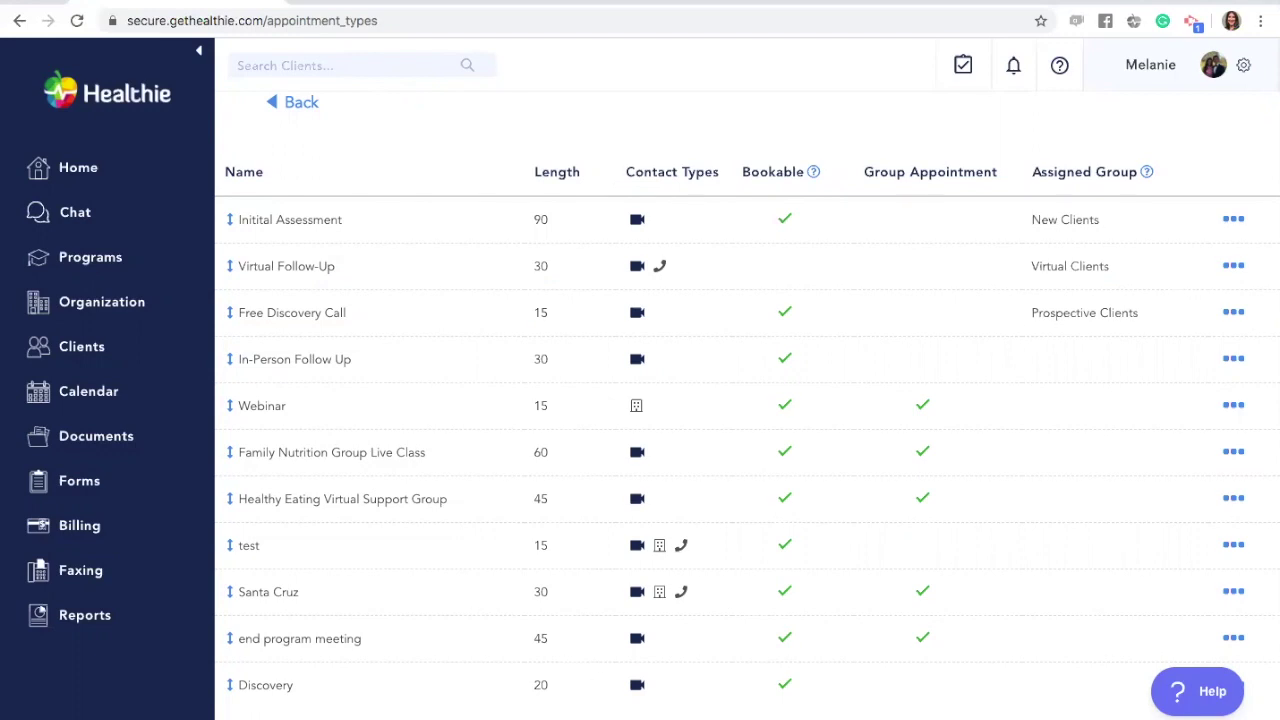
Find the Diabetes 101 package among the client packages in billing and open it for editing
left_click(91, 530)
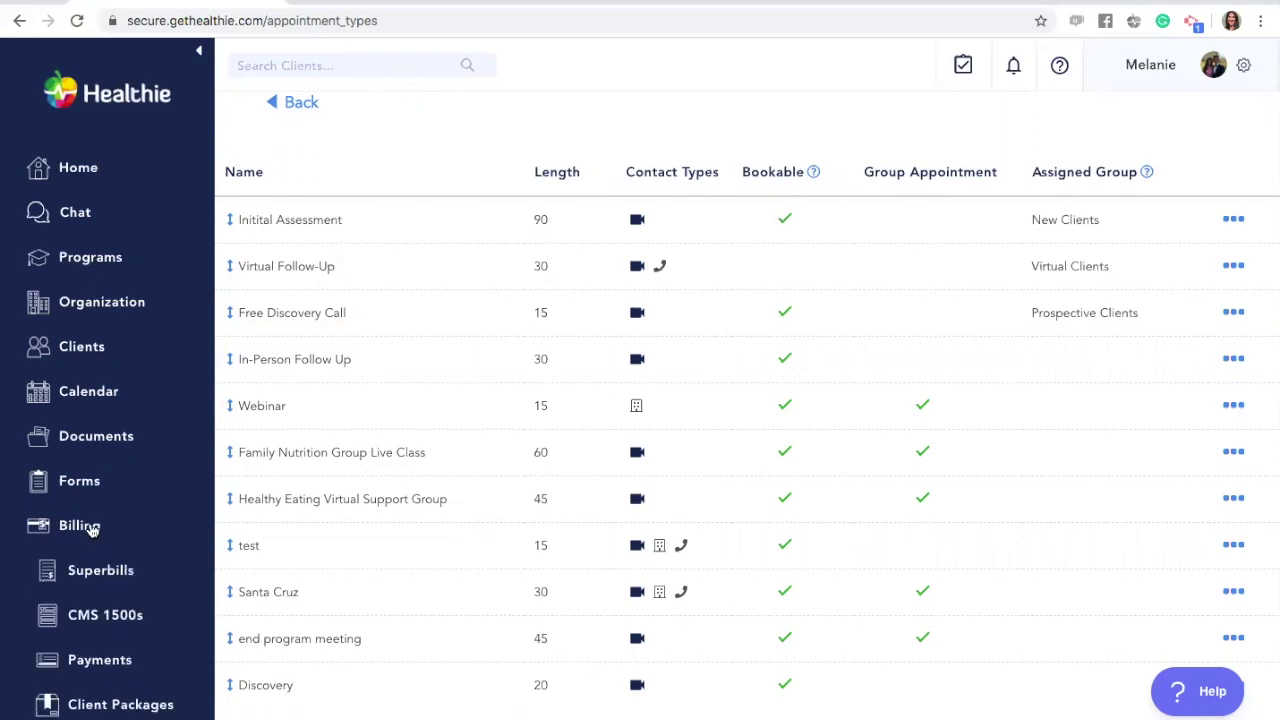
left_click(140, 706)
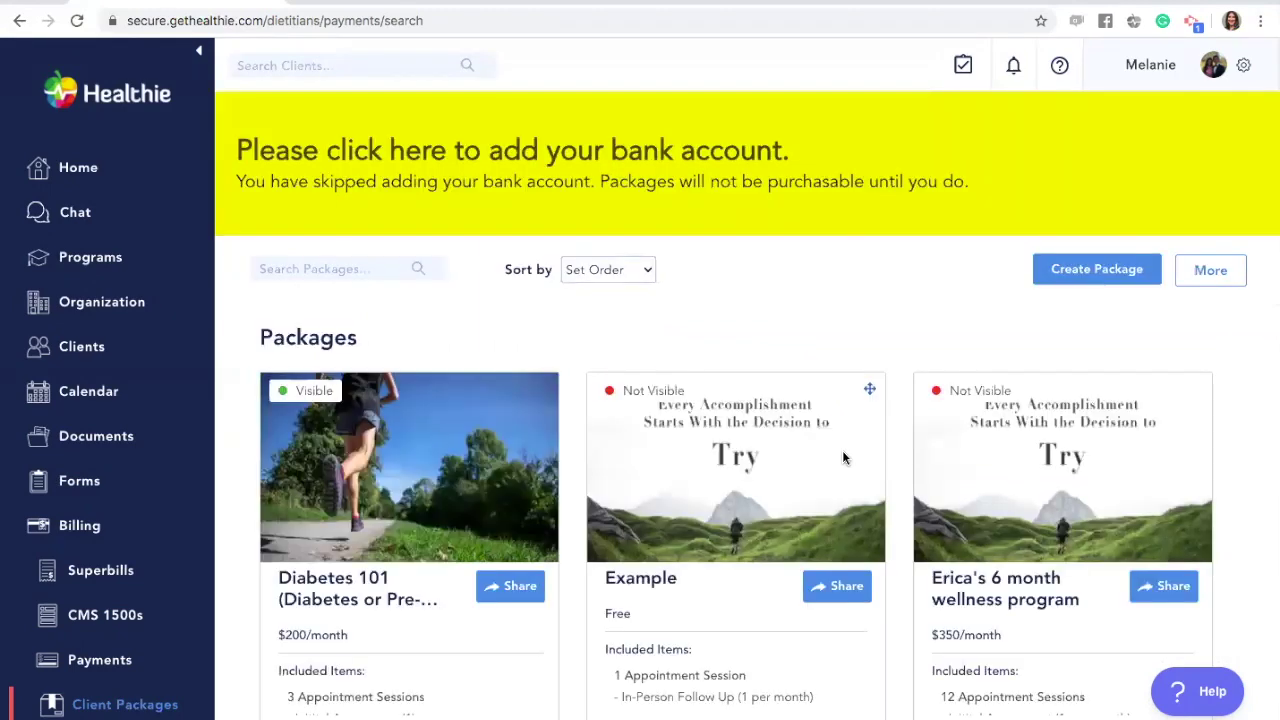
scroll(851, 121, "down", 1)
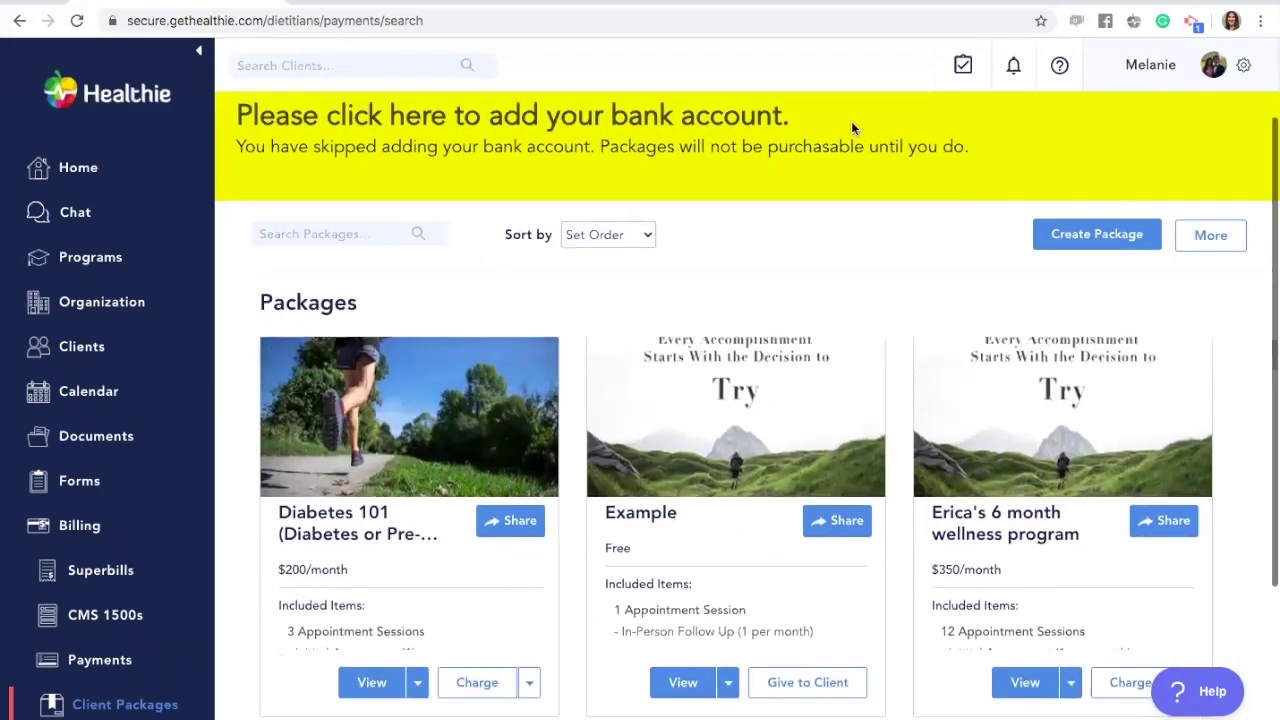
scroll(851, 121, "down", 3)
scroll(851, 121, "up", 1)
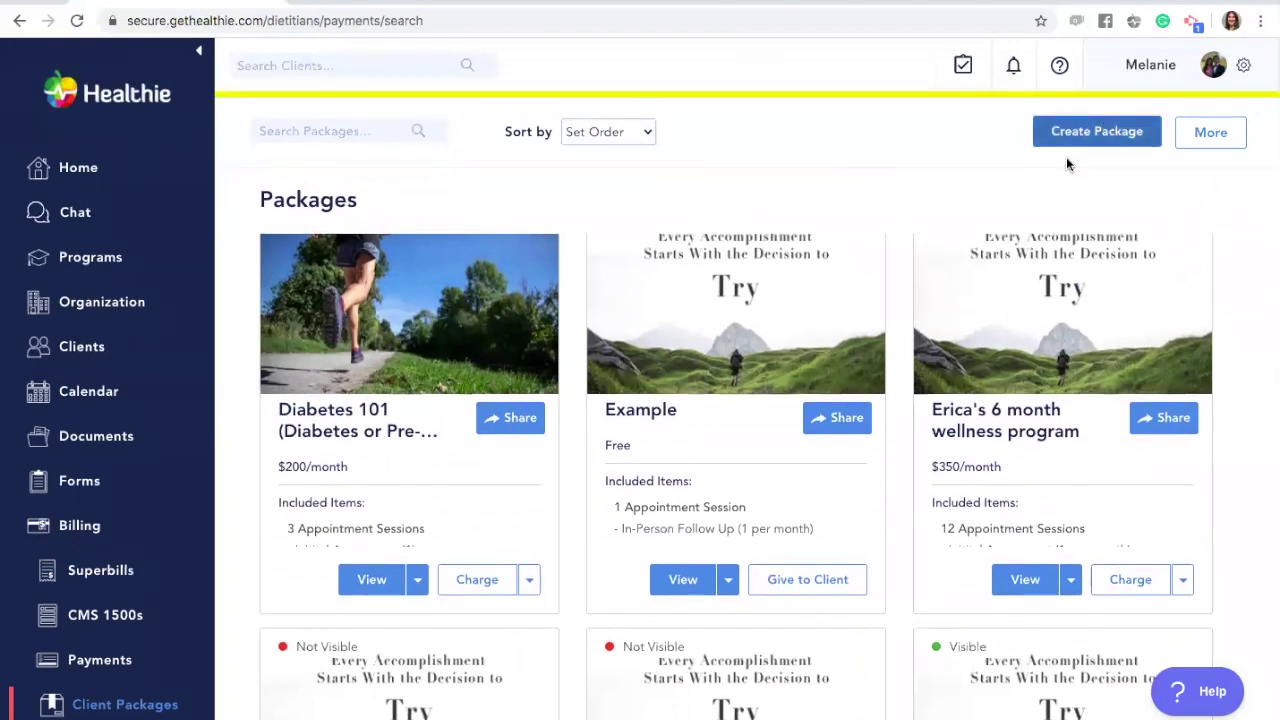
scroll(617, 370, "down", 1)
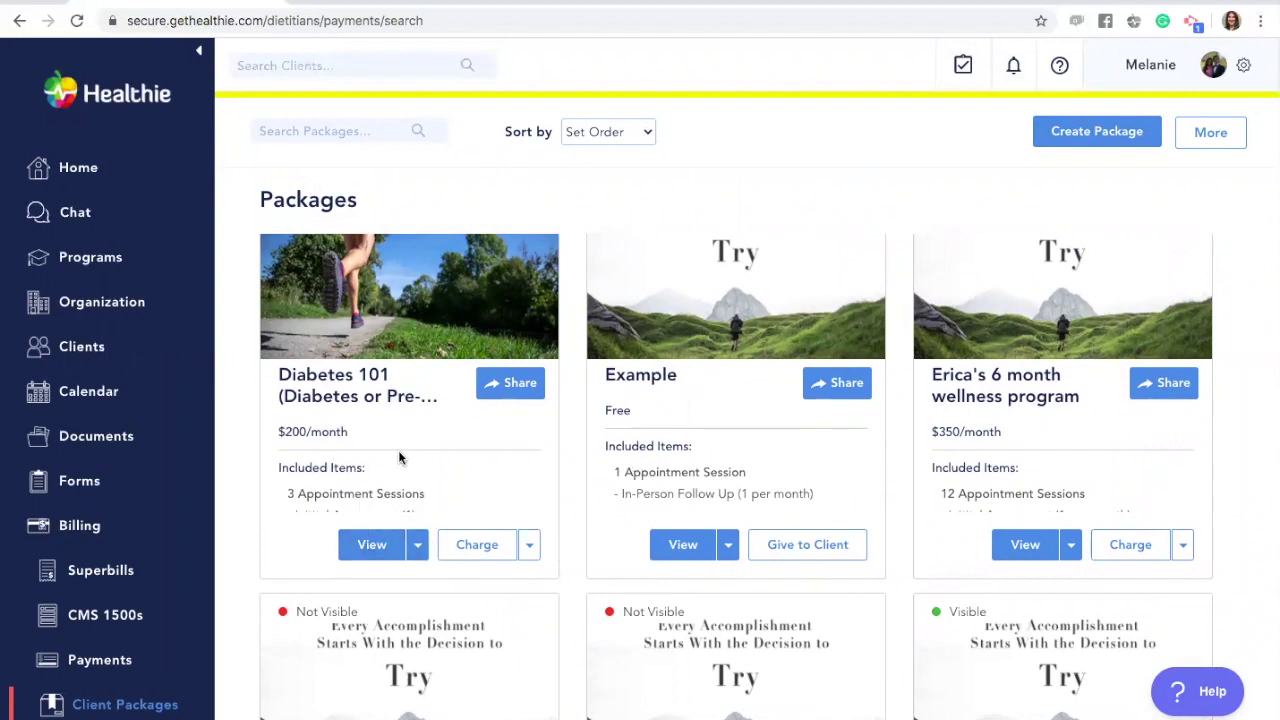
left_click(418, 552)
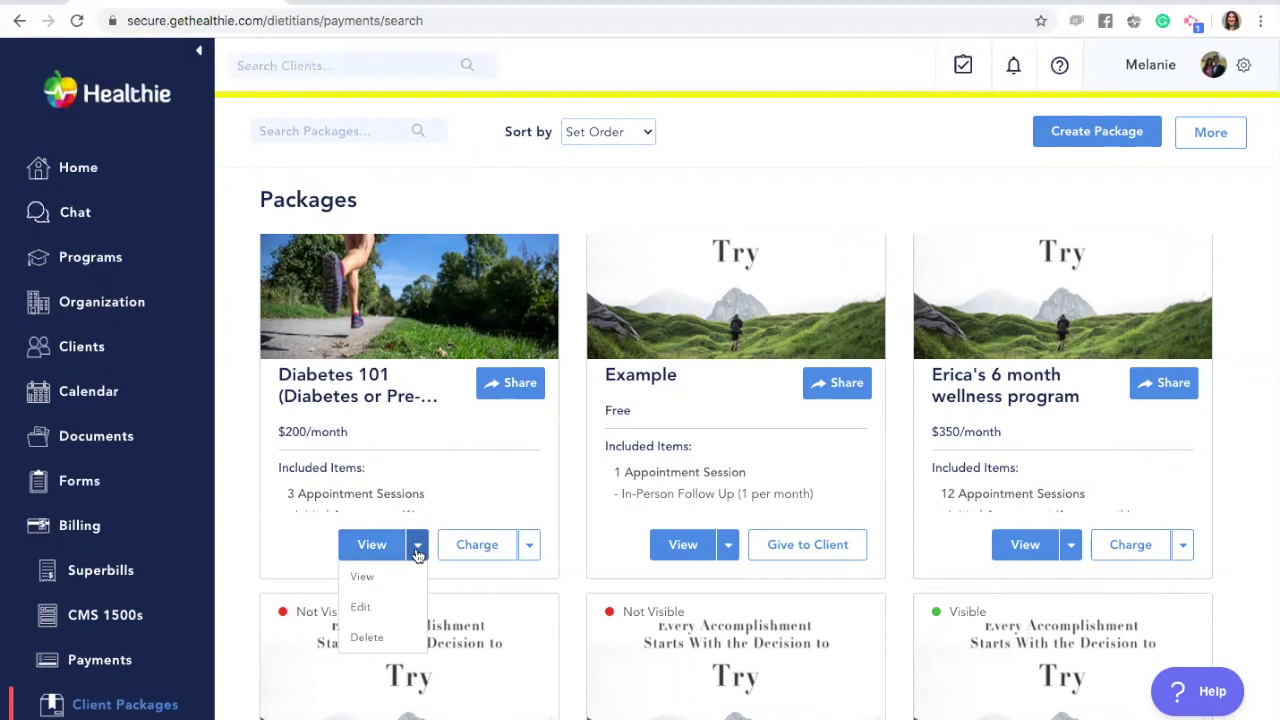
left_click(385, 604)
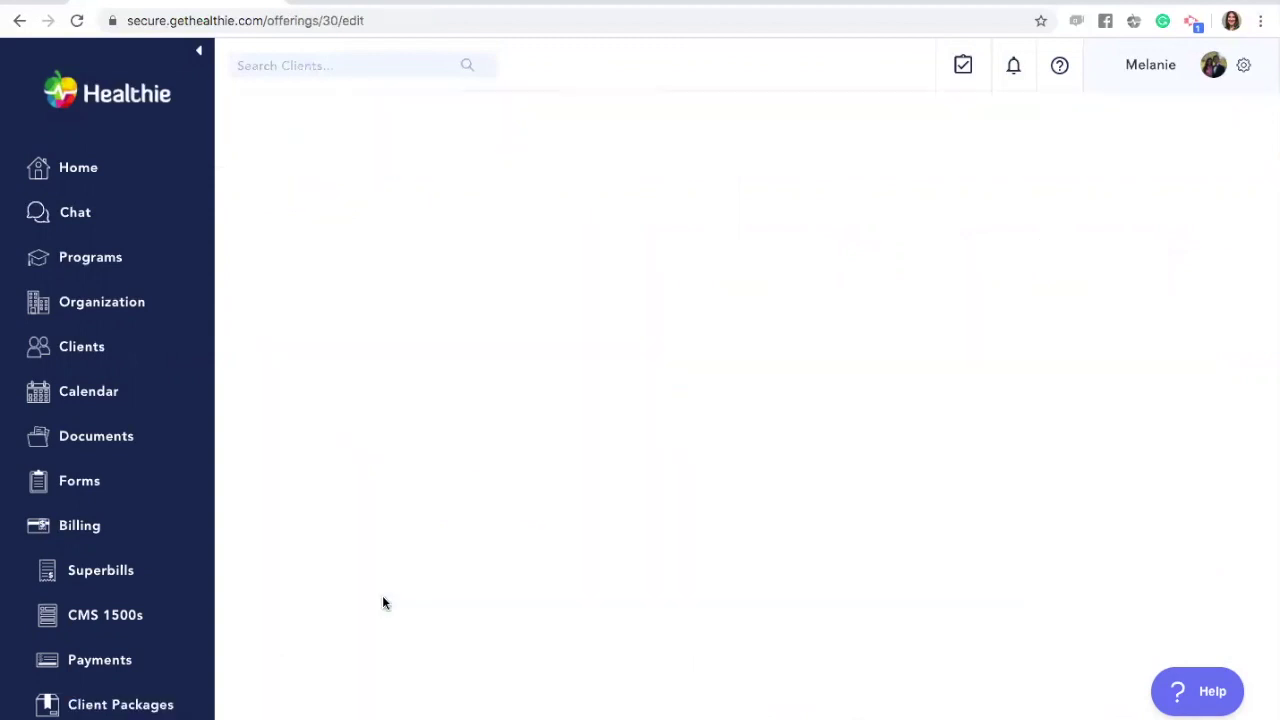
Replace the client group selected in the Diabetes 101 package's client settings with Diabetic Clients
scroll(440, 543, "down", 5)
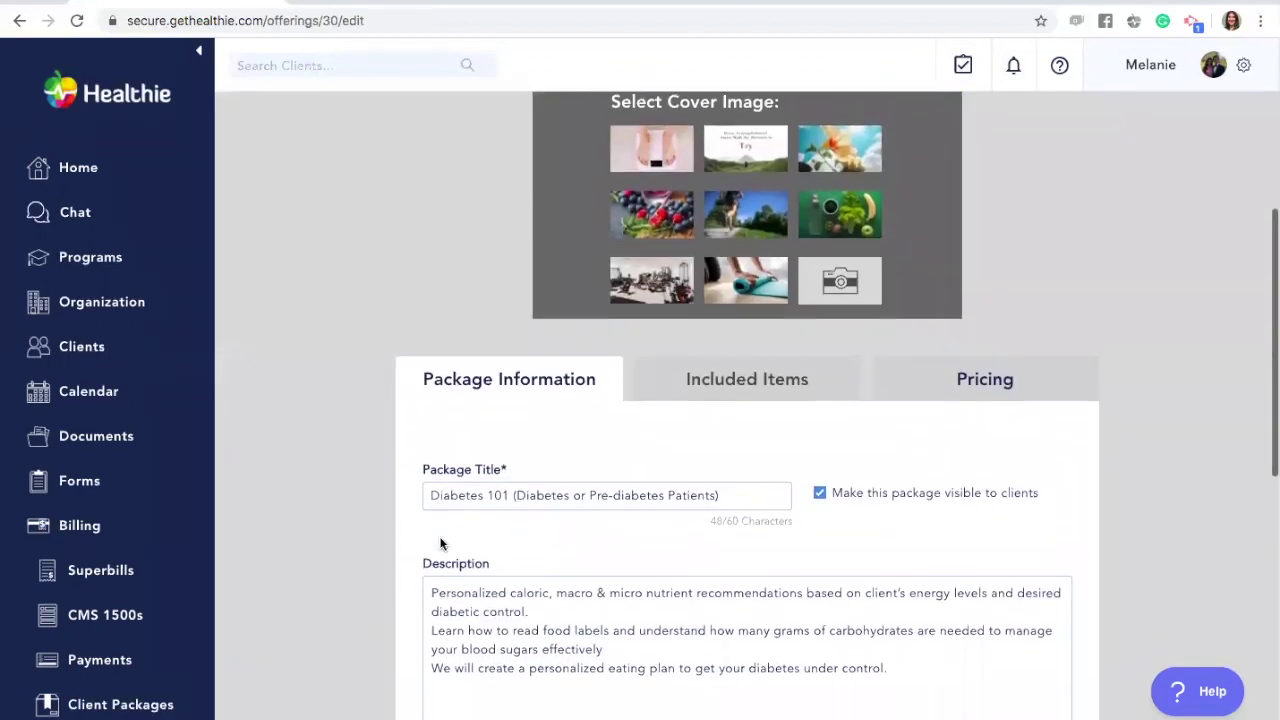
scroll(440, 543, "down", 3)
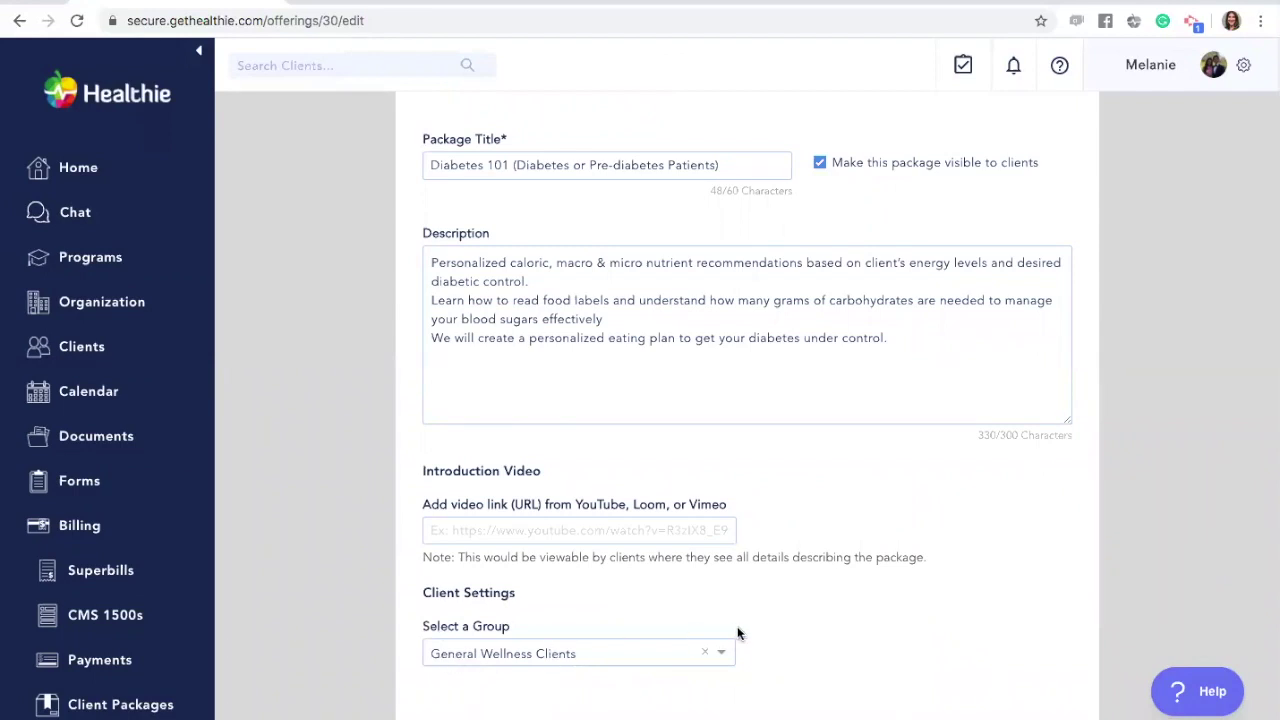
scroll(753, 533, "up", 2)
scroll(753, 533, "down", 3)
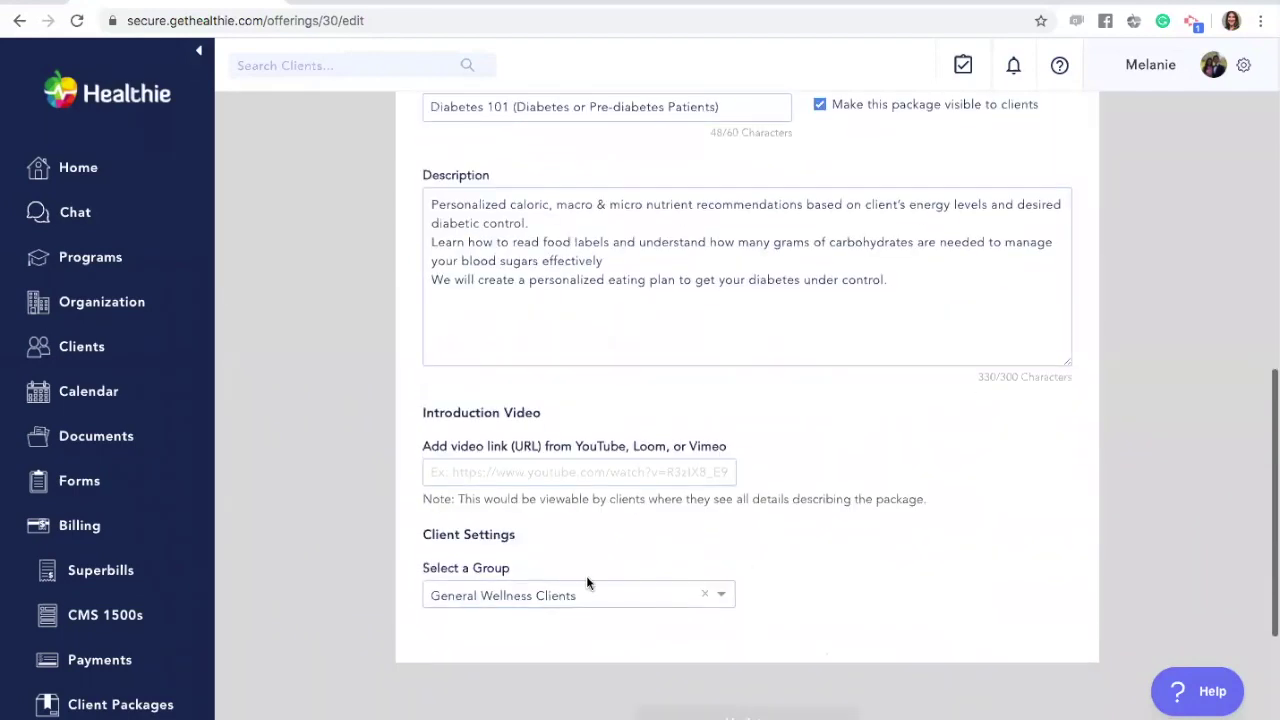
scroll(563, 413, "up", 5)
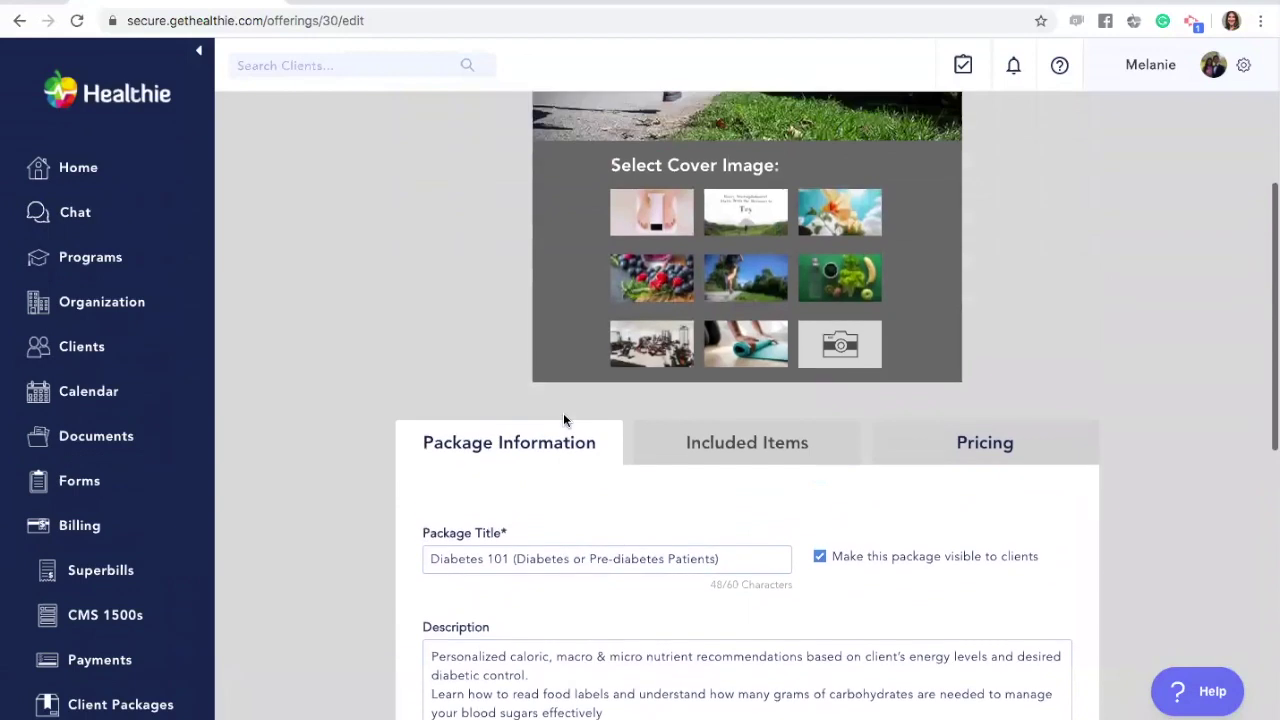
scroll(479, 640, "down", 3)
scroll(479, 640, "down", 5)
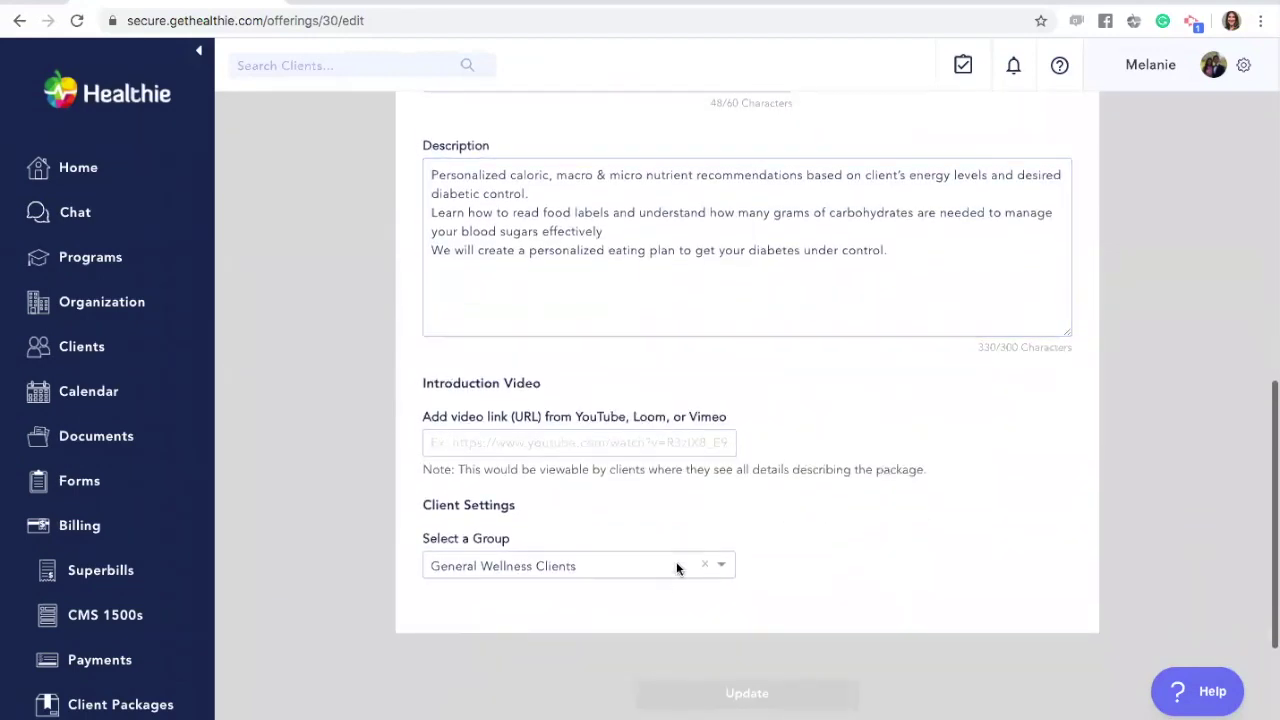
left_click(709, 566)
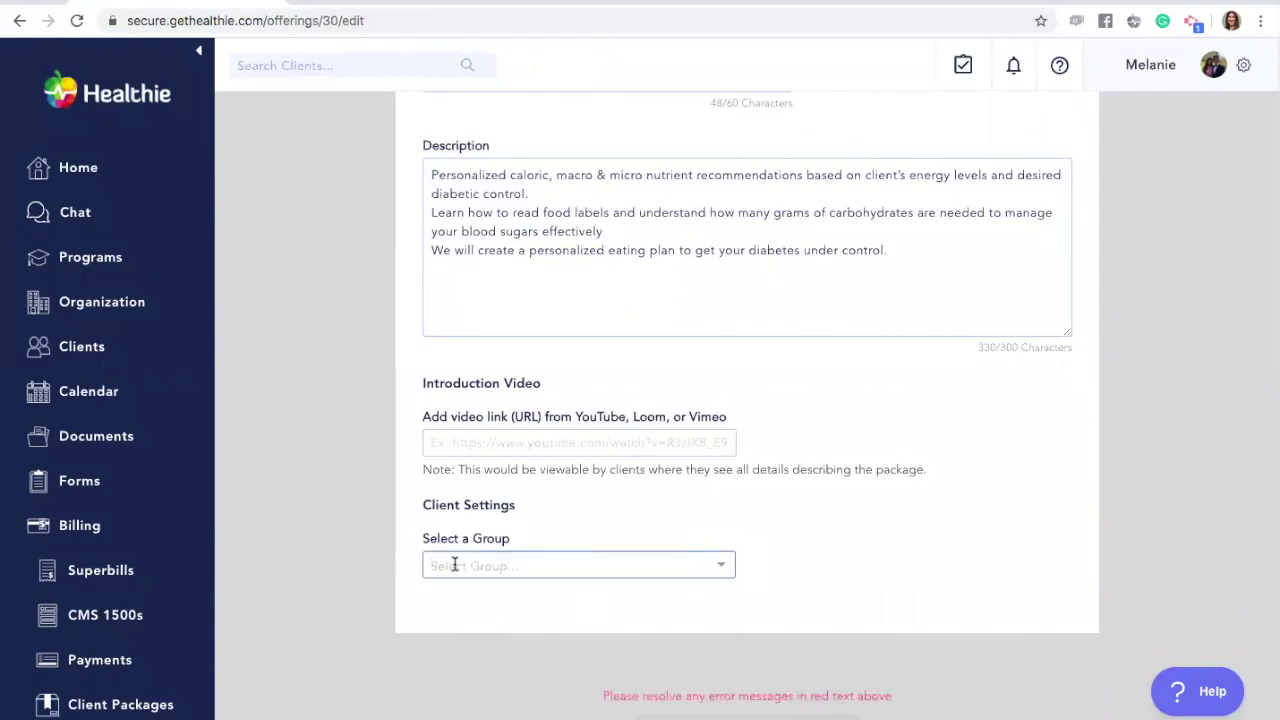
left_click(721, 566)
scroll(671, 620, "down", 1)
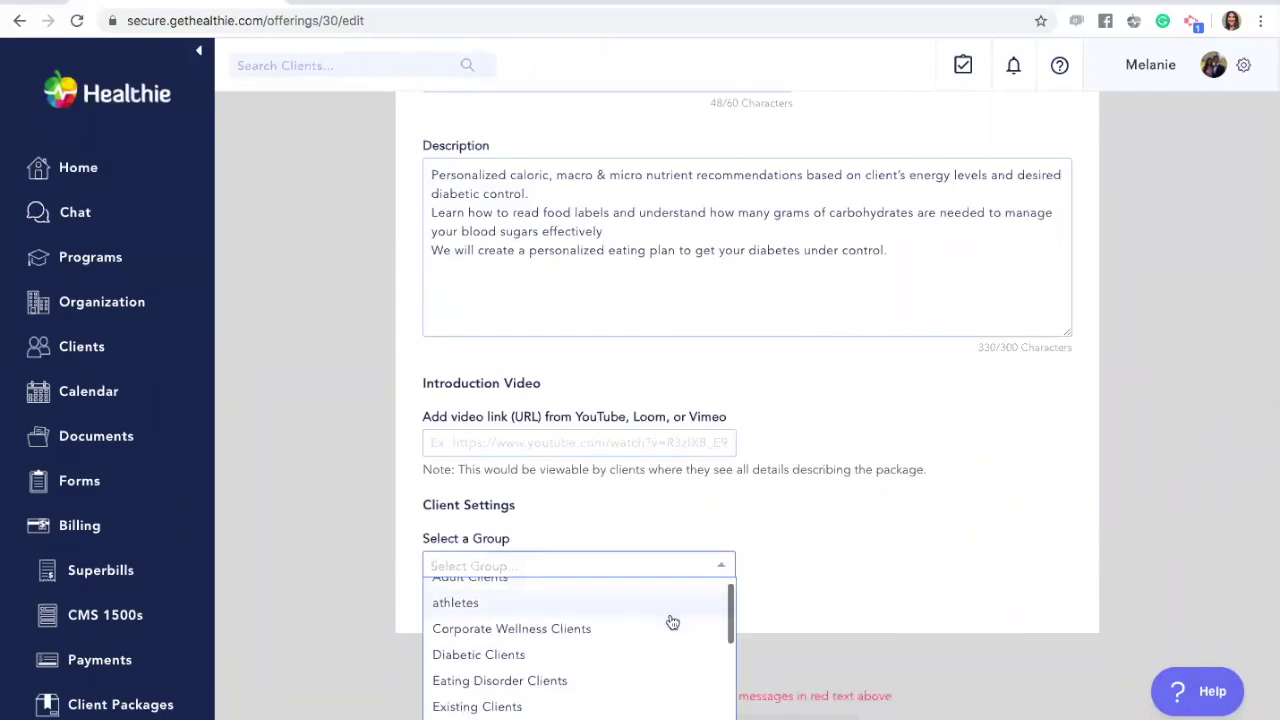
left_click(571, 654)
scroll(926, 550, "down", 1)
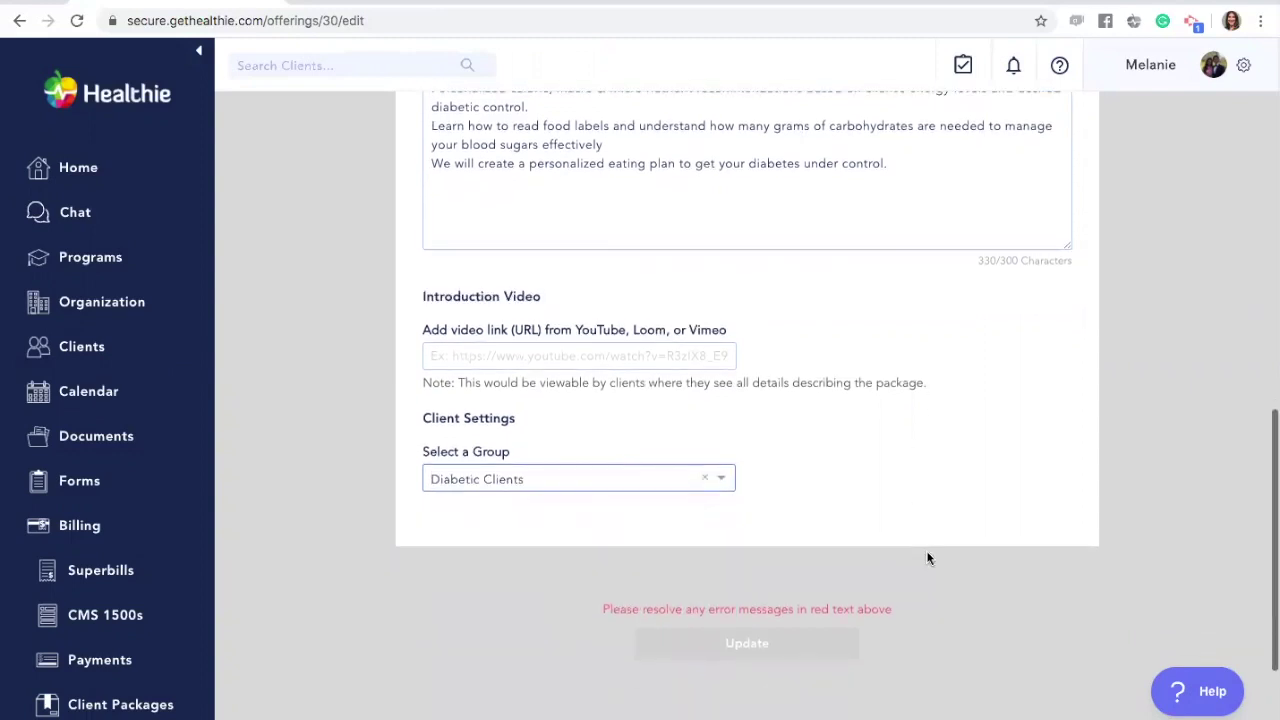
scroll(926, 550, "up", 1)
scroll(927, 557, "up", 5)
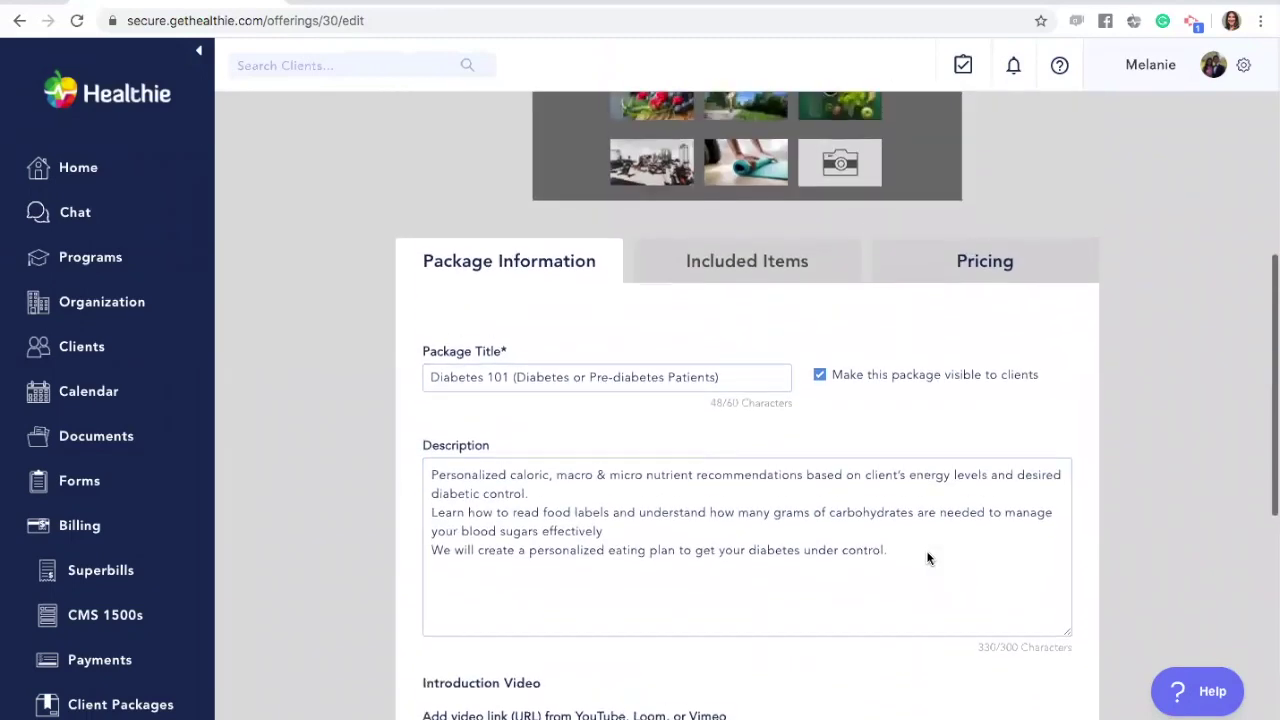
scroll(927, 553, "up", 6)
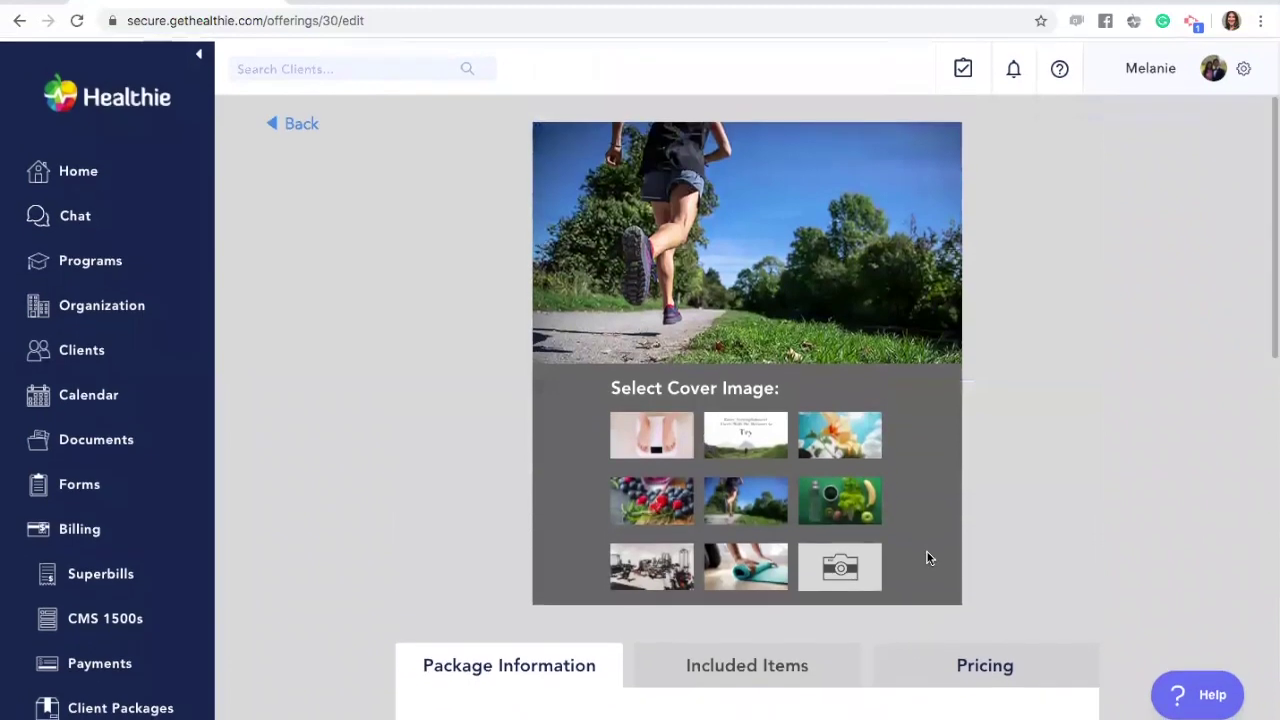
scroll(927, 555, "down", 3)
scroll(927, 557, "down", 4)
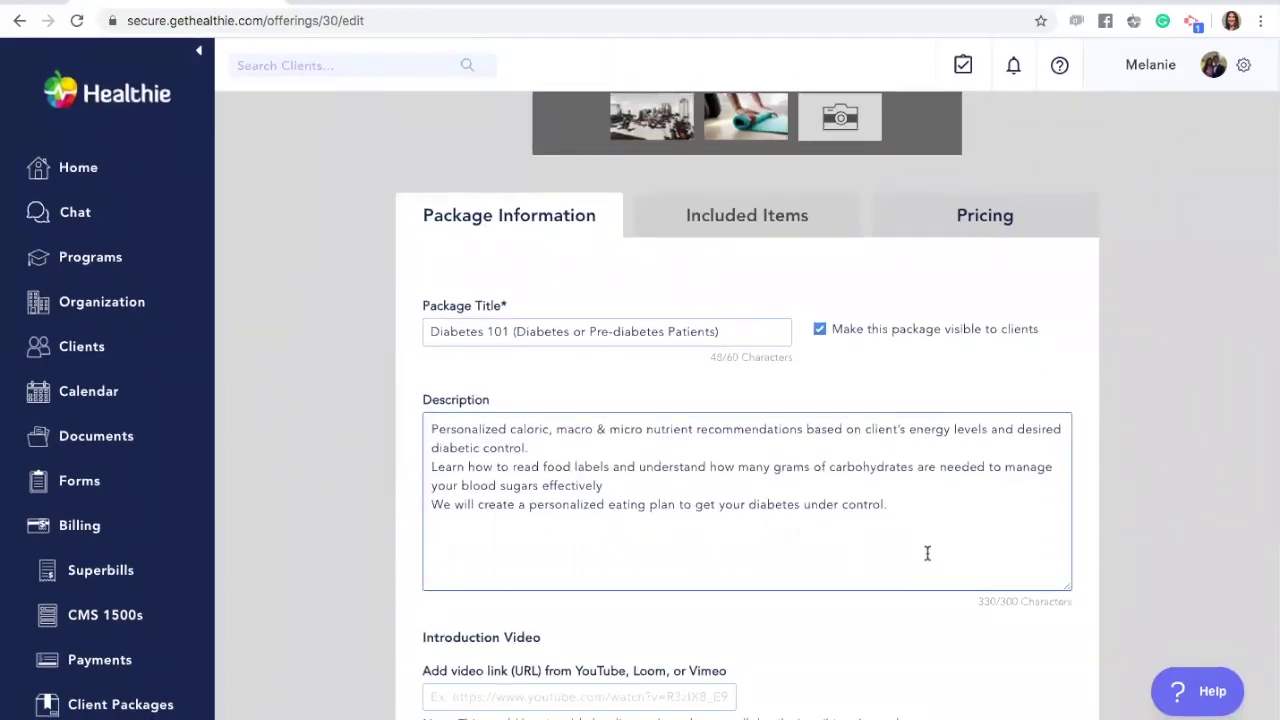
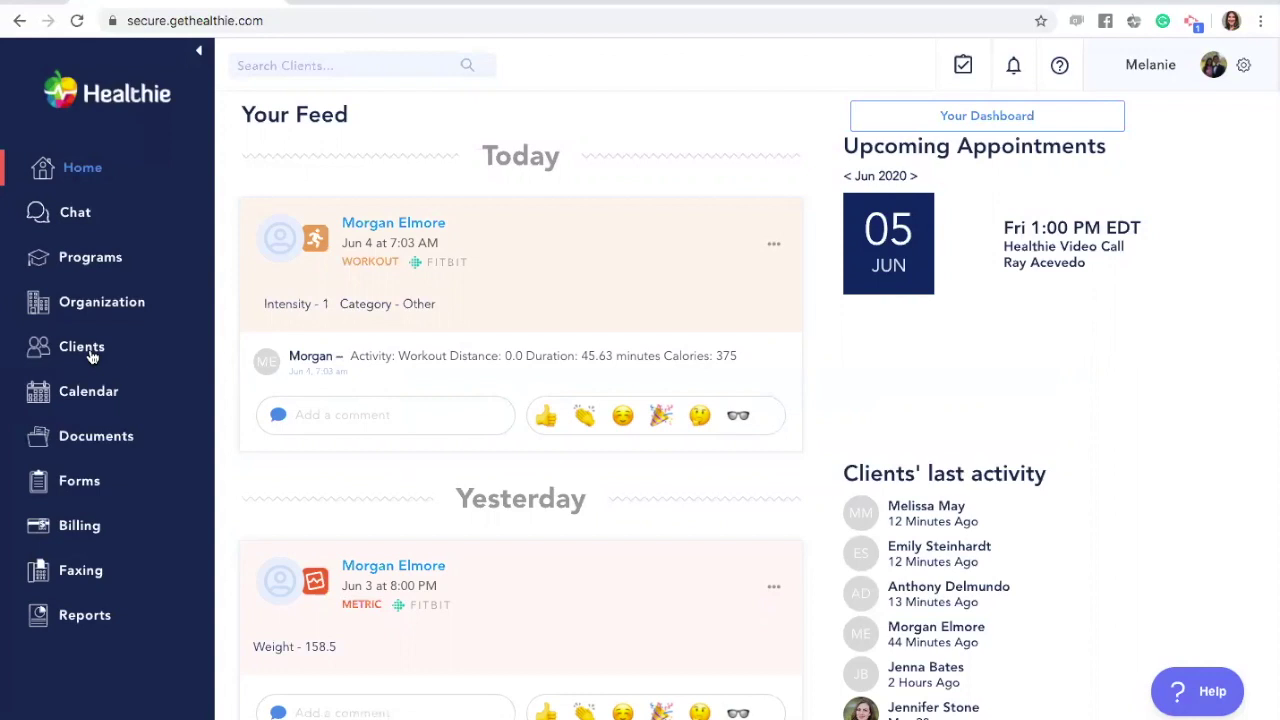
Open the list of intake flows and examine which client groups are assigned to each flow
left_click(86, 484)
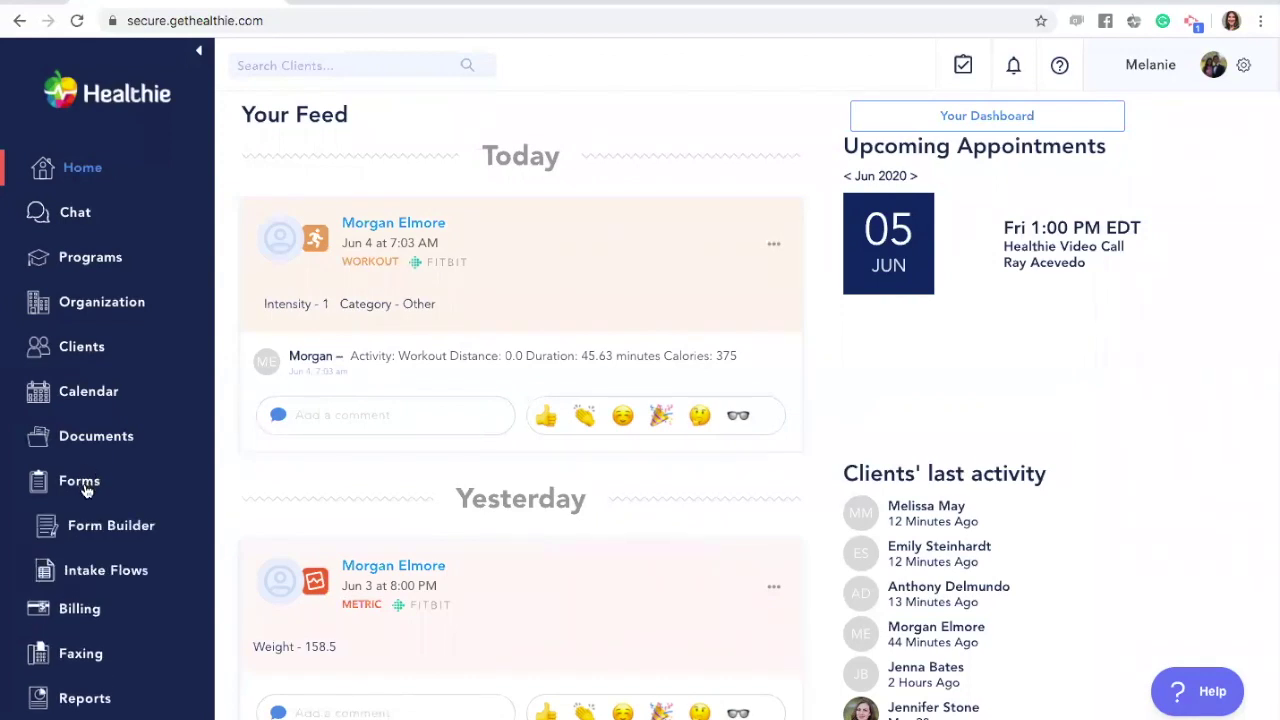
left_click(115, 572)
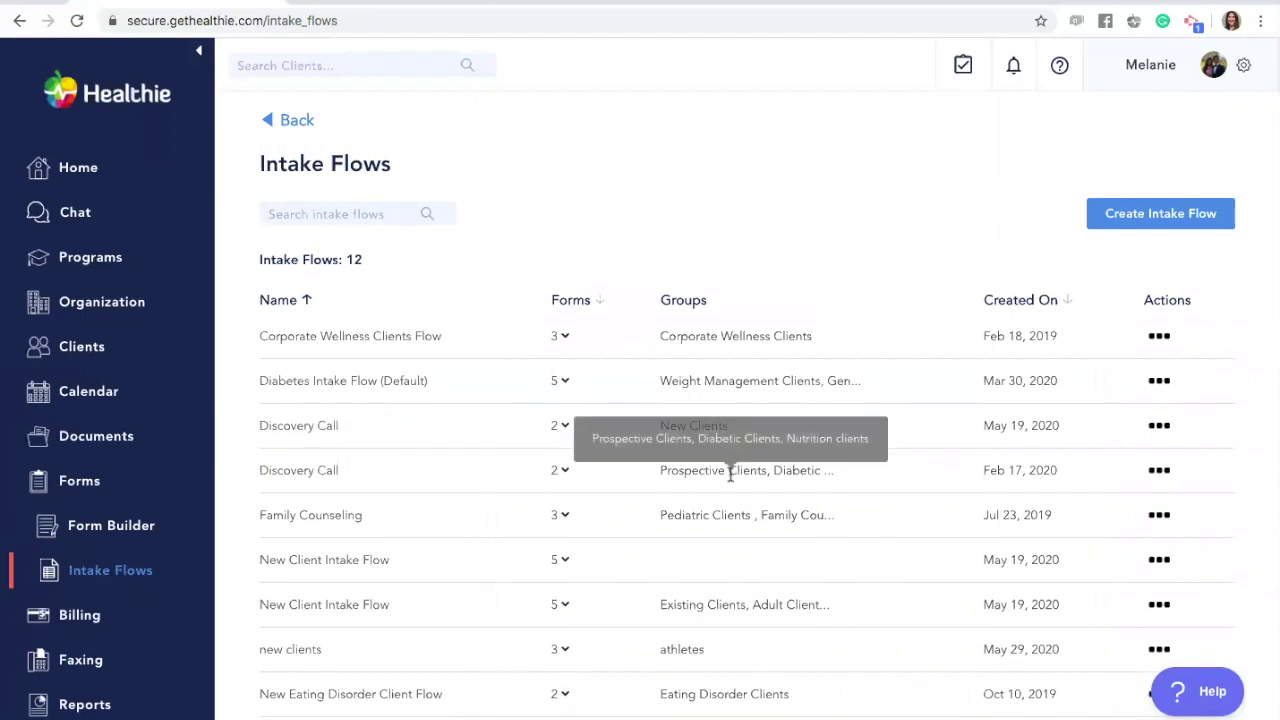
scroll(750, 470, "down", 1)
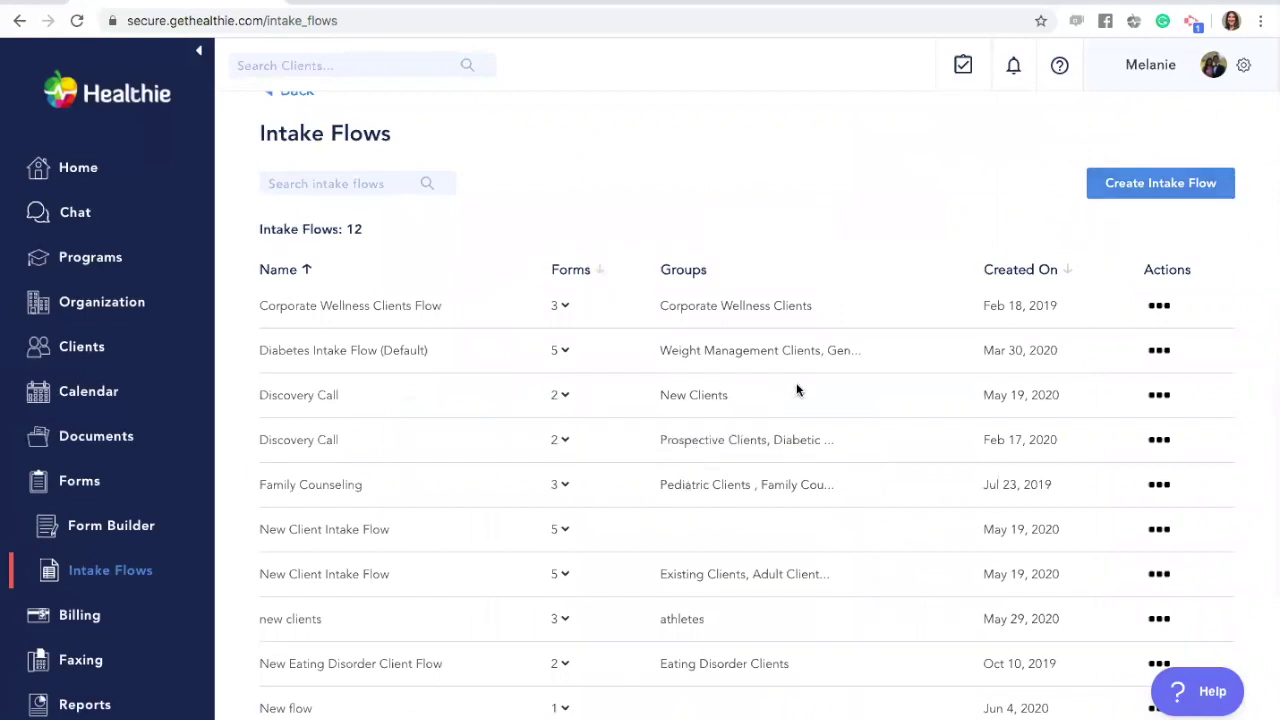
scroll(1027, 518, "up", 1)
scroll(1027, 513, "down", 1)
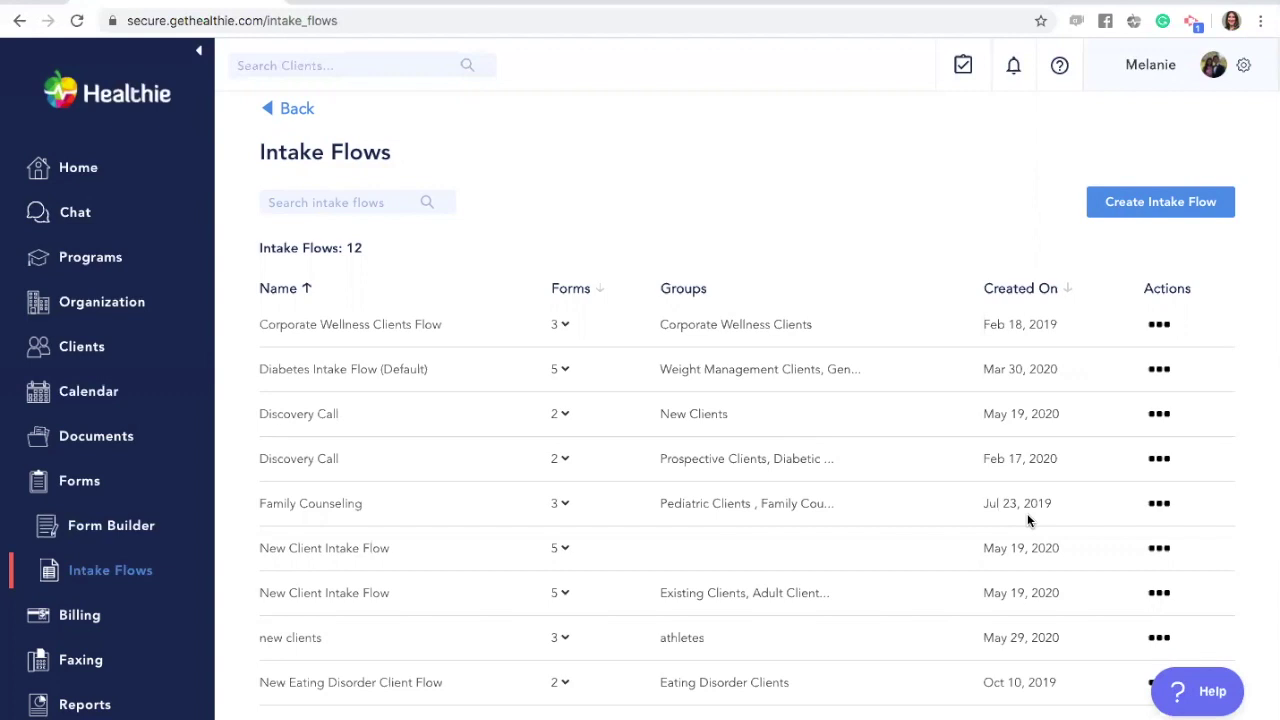
scroll(814, 528, "down", 5)
scroll(814, 528, "up", 3)
scroll(814, 528, "down", 2)
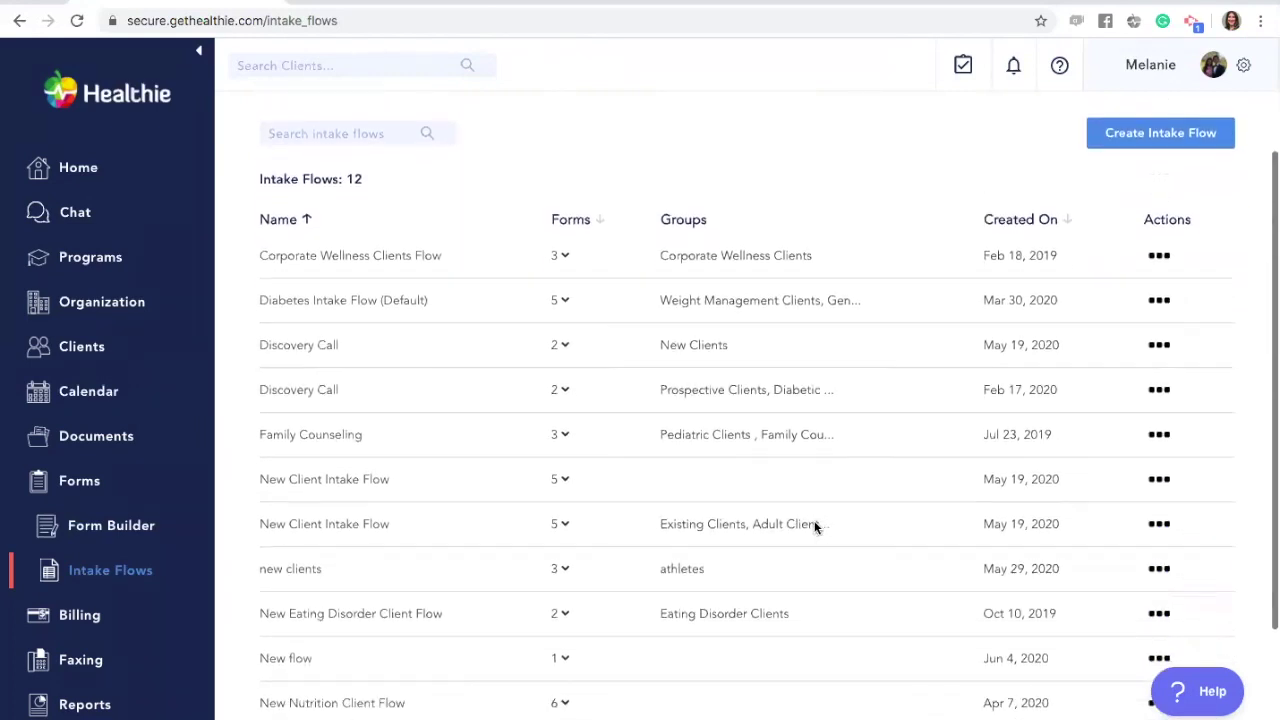
scroll(815, 525, "down", 3)
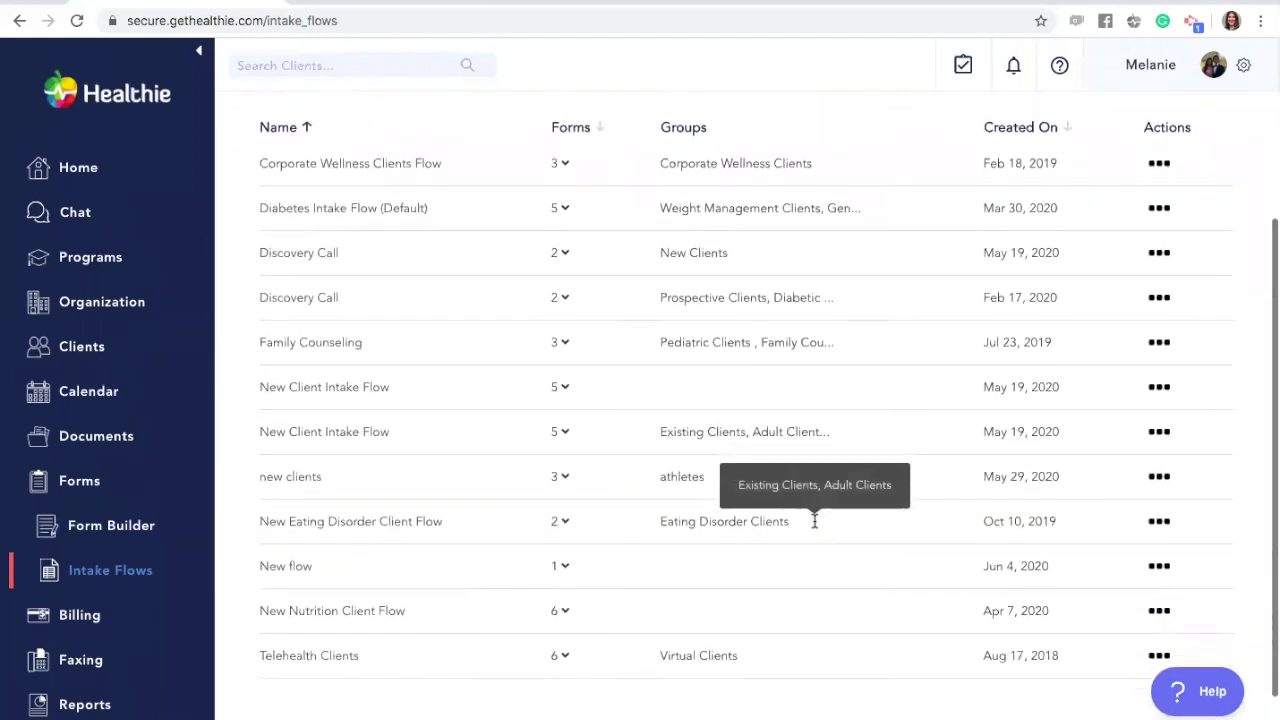
scroll(814, 521, "up", 3)
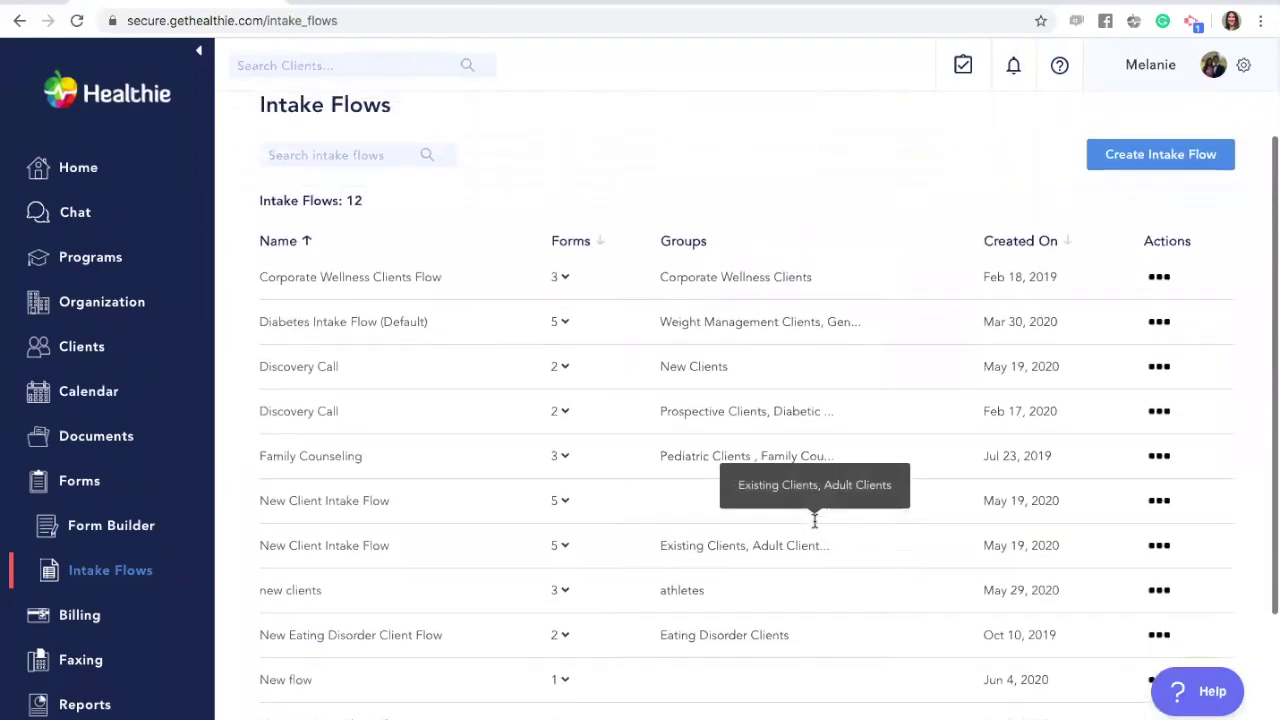
Create an intake flow named Pediatric Flow and assign it to the Pediatric Clients group
left_click(1153, 158)
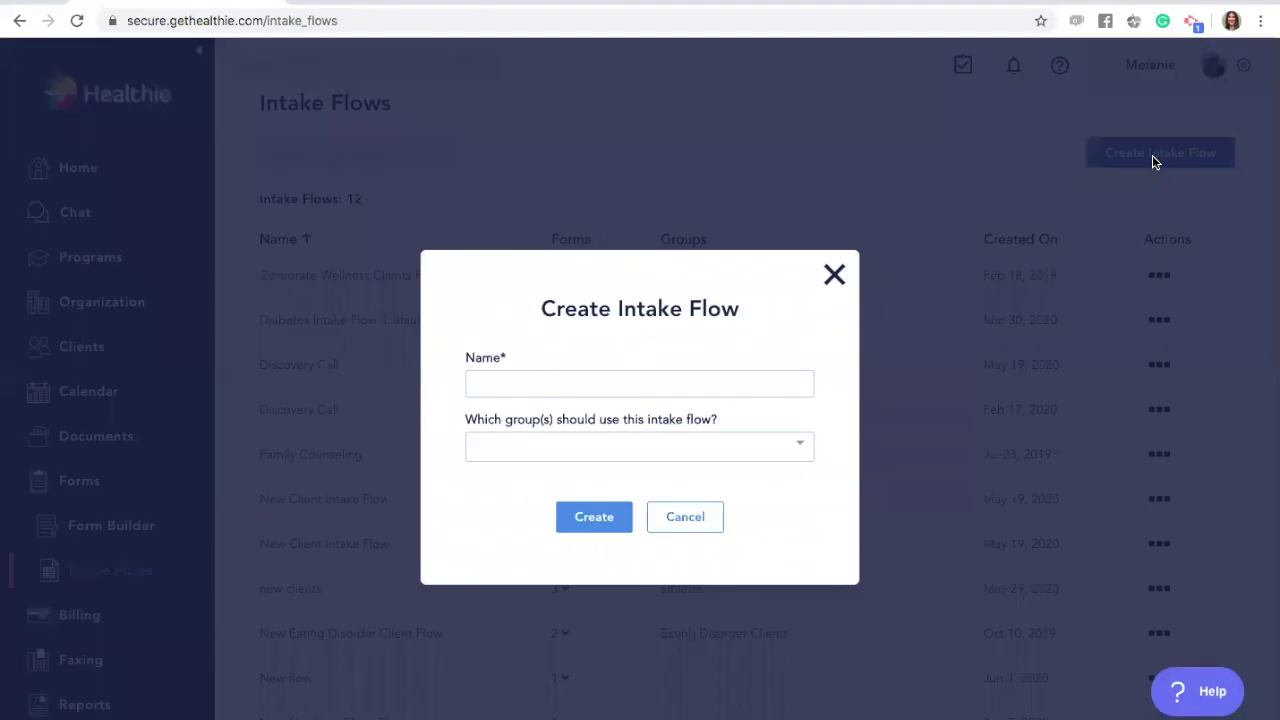
left_click(603, 390)
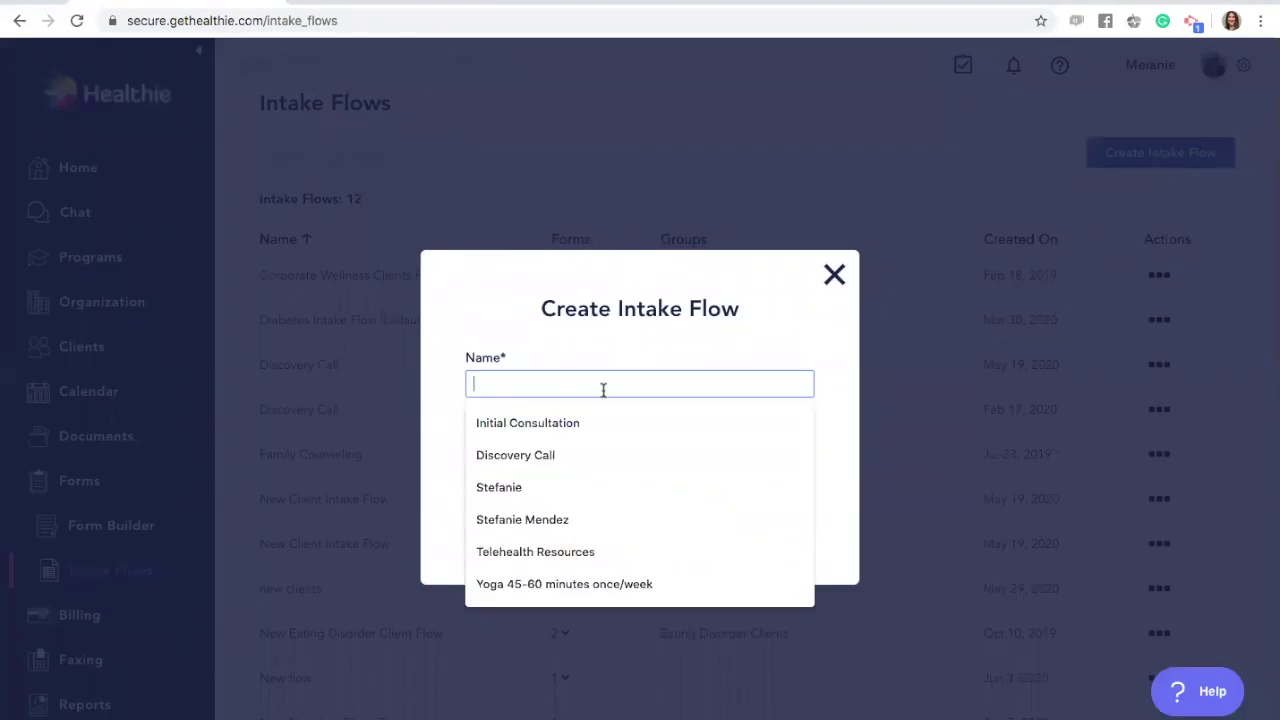
type("Pediatric Flow")
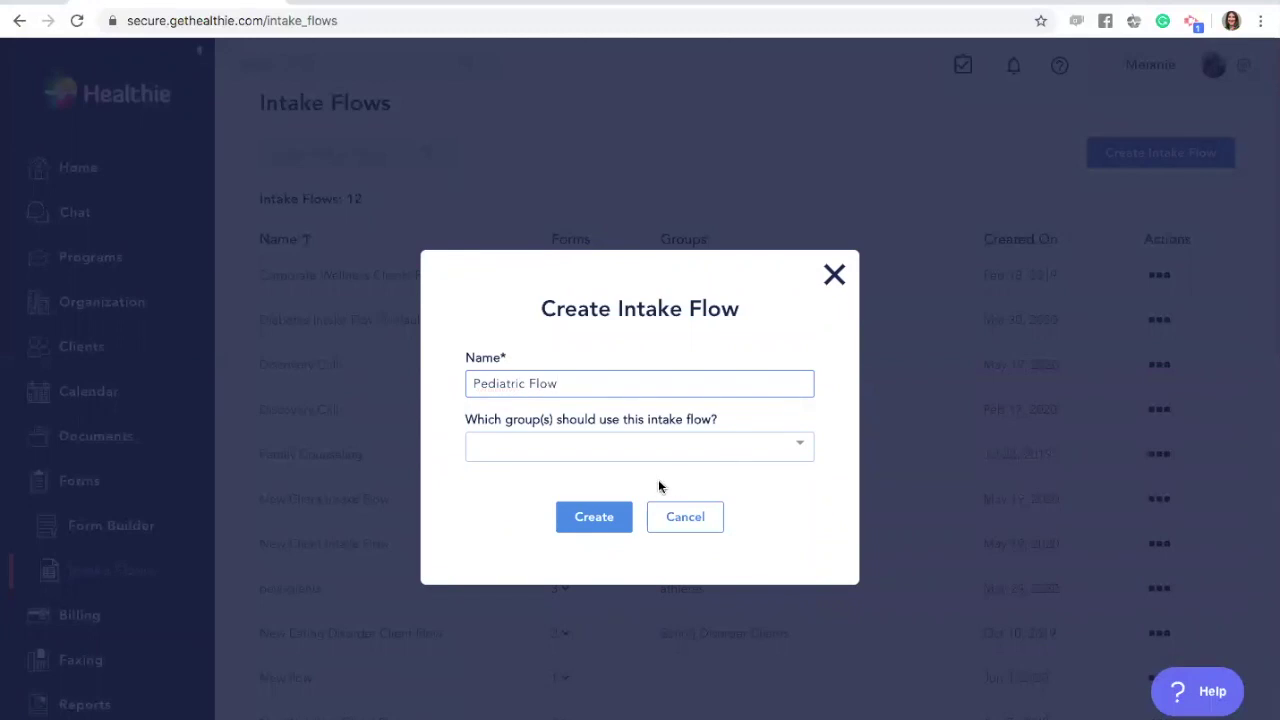
left_click(660, 449)
scroll(663, 477, "down", 1)
scroll(663, 477, "down", 4)
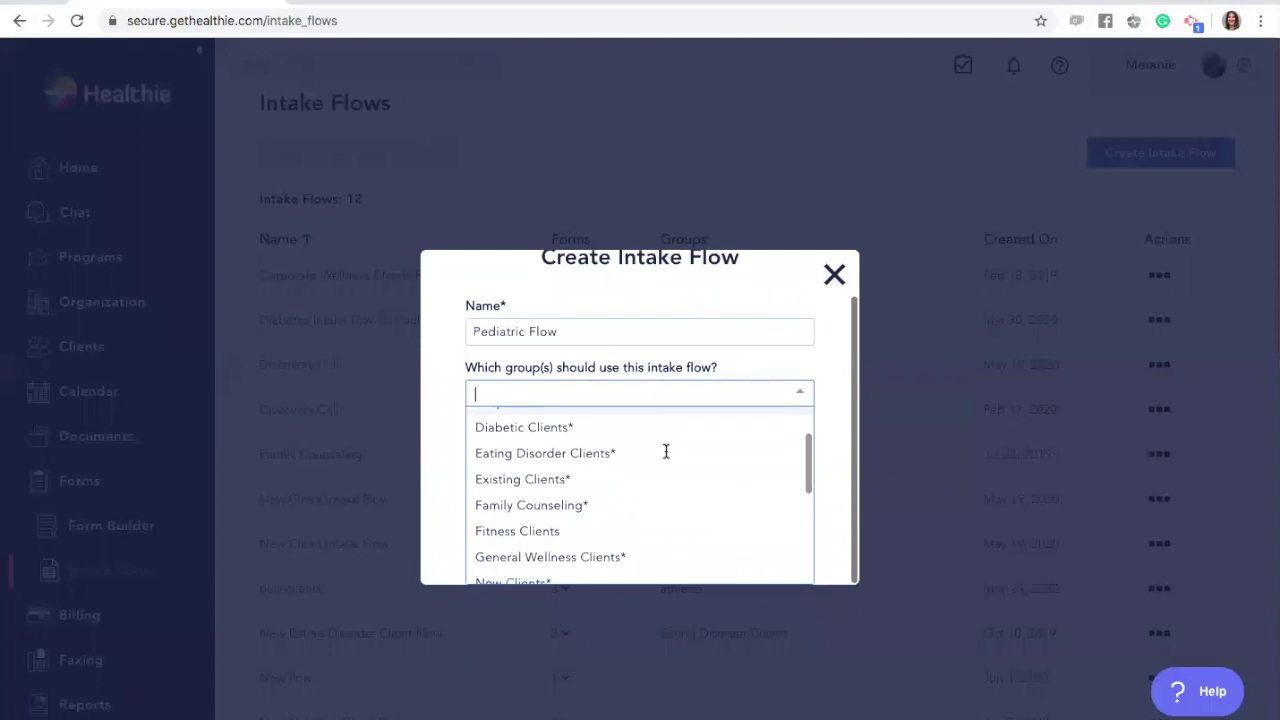
scroll(621, 514, "down", 6)
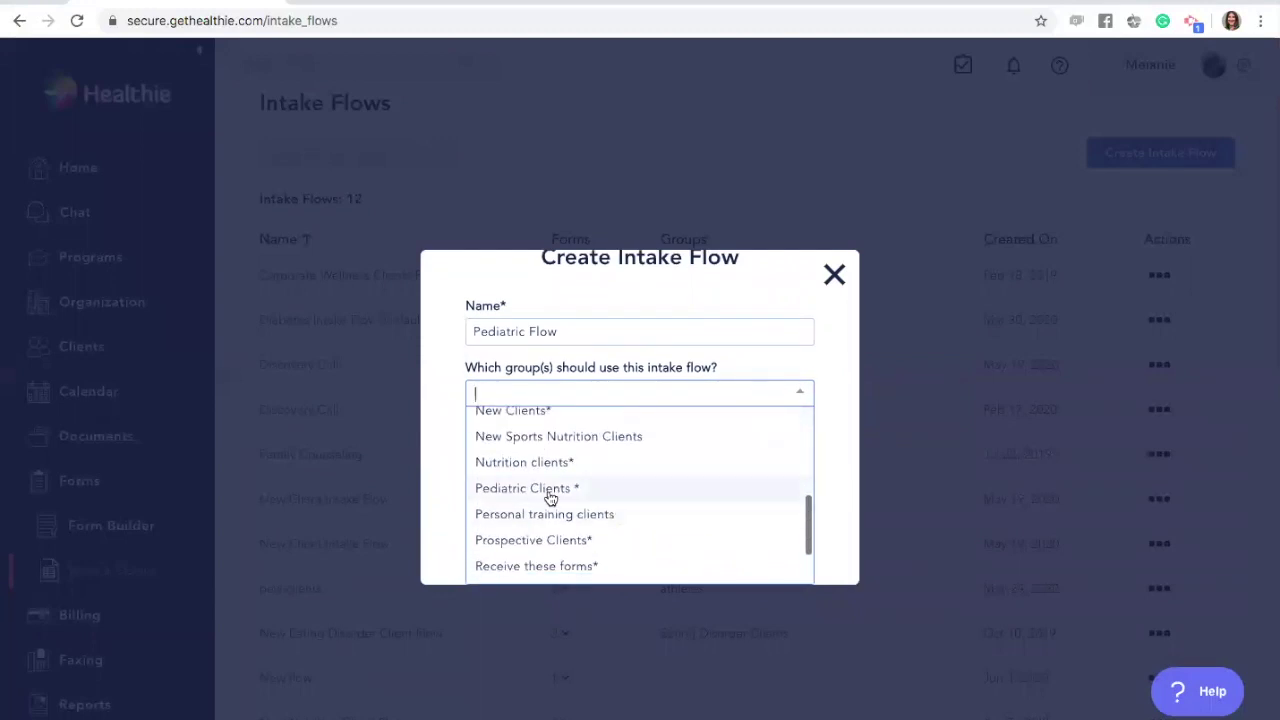
left_click(548, 490)
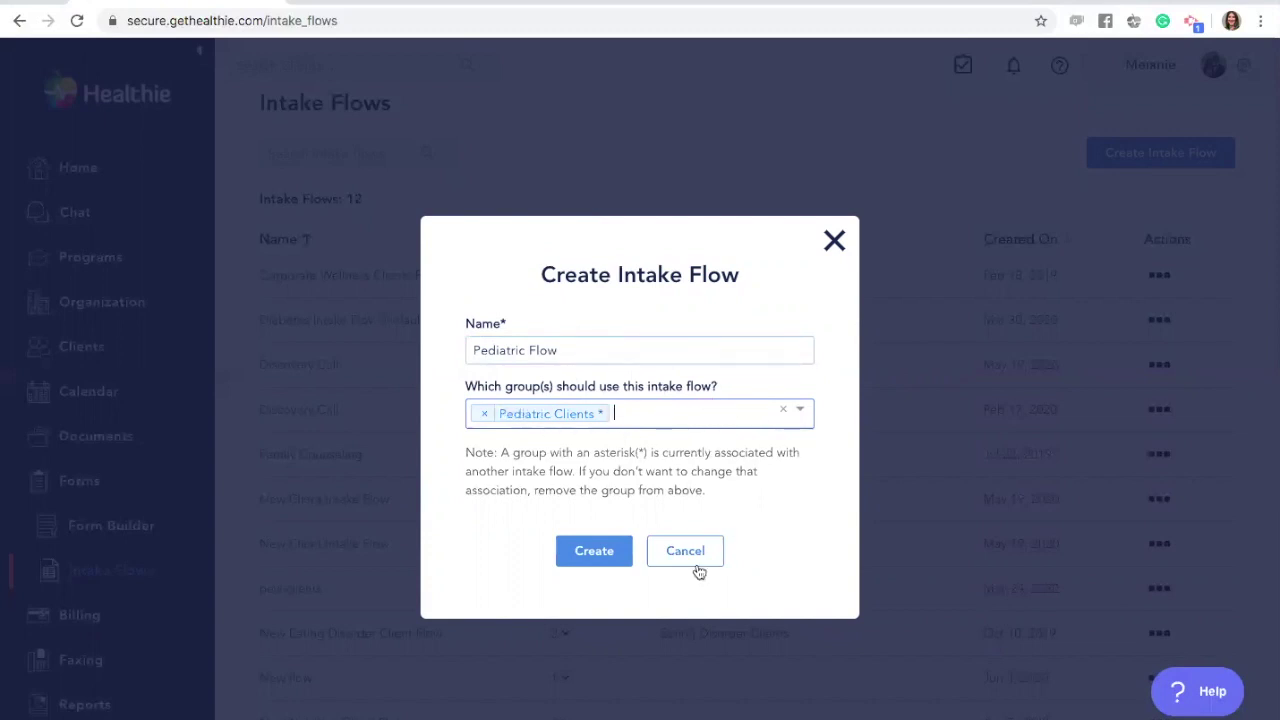
left_click(595, 552)
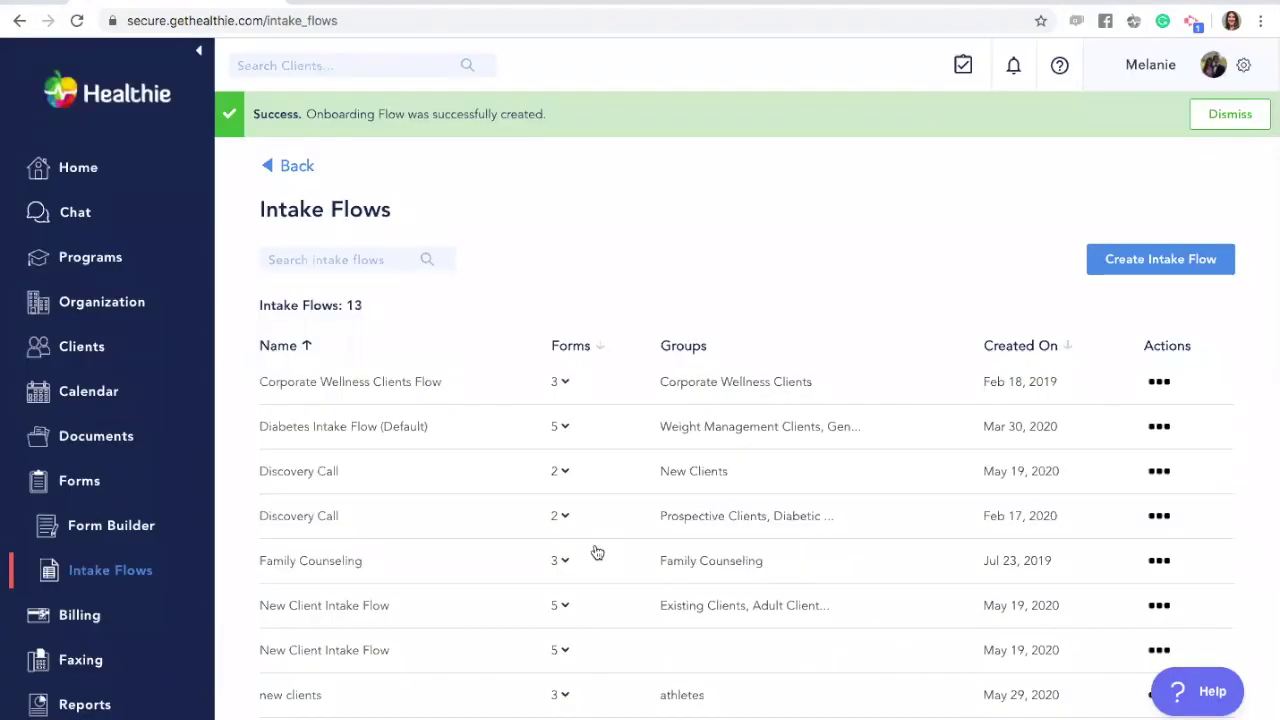
Find Pediatric Flow in the list of intake flows and look at the actions available for it
scroll(597, 552, "down", 5)
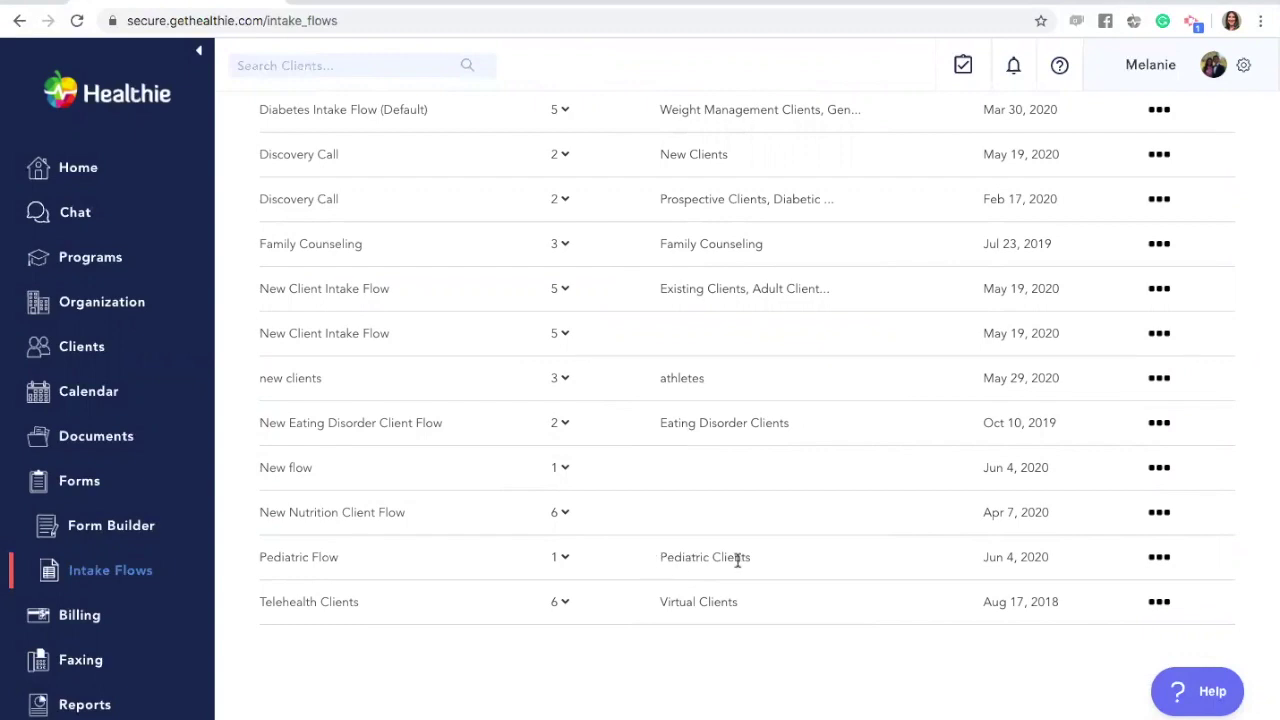
left_click(1159, 559)
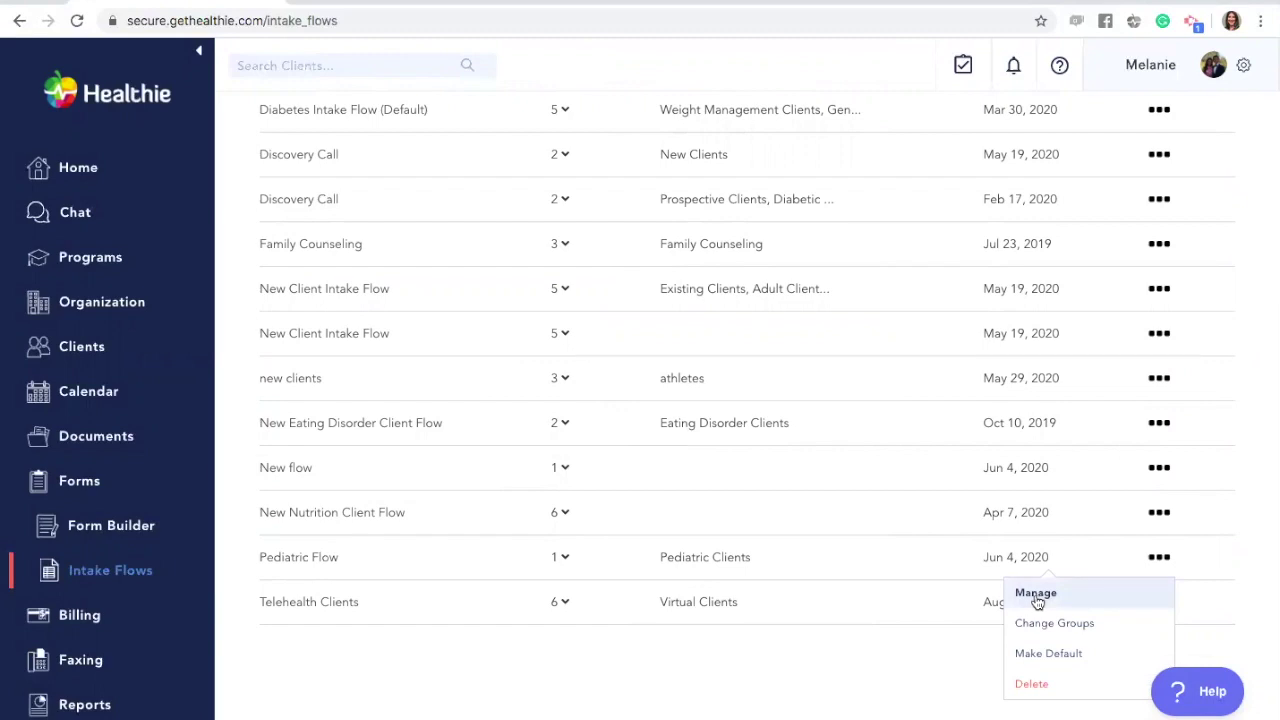
left_click(816, 688)
scroll(816, 688, "down", 1)
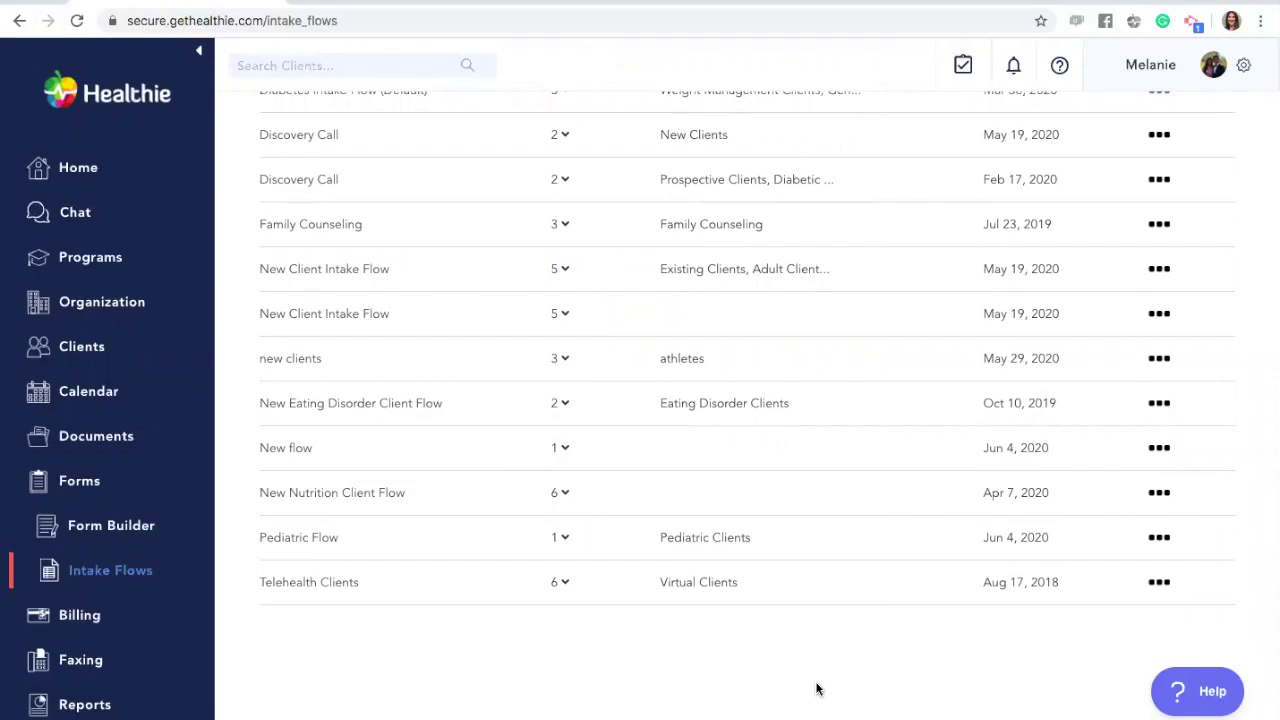
Share the Telehealth Resources document folder with the Virtual Clients group and save the sharing settings
left_click(101, 440)
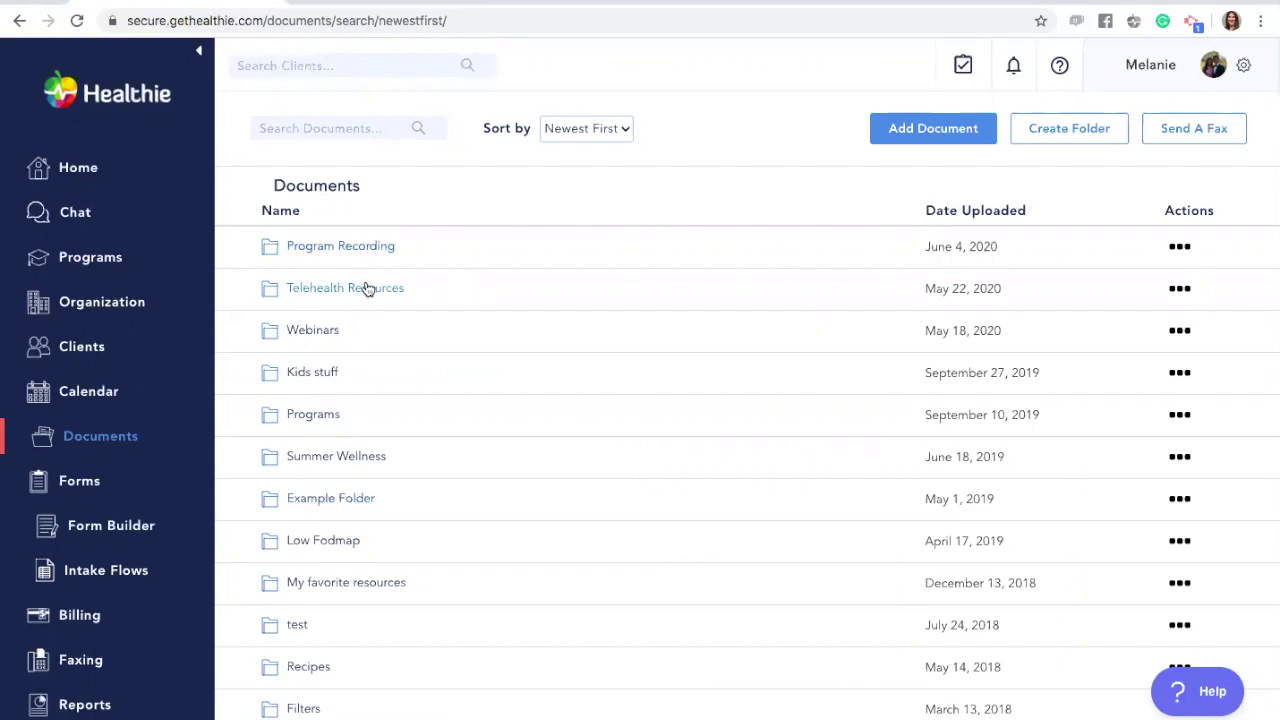
left_click(1180, 290)
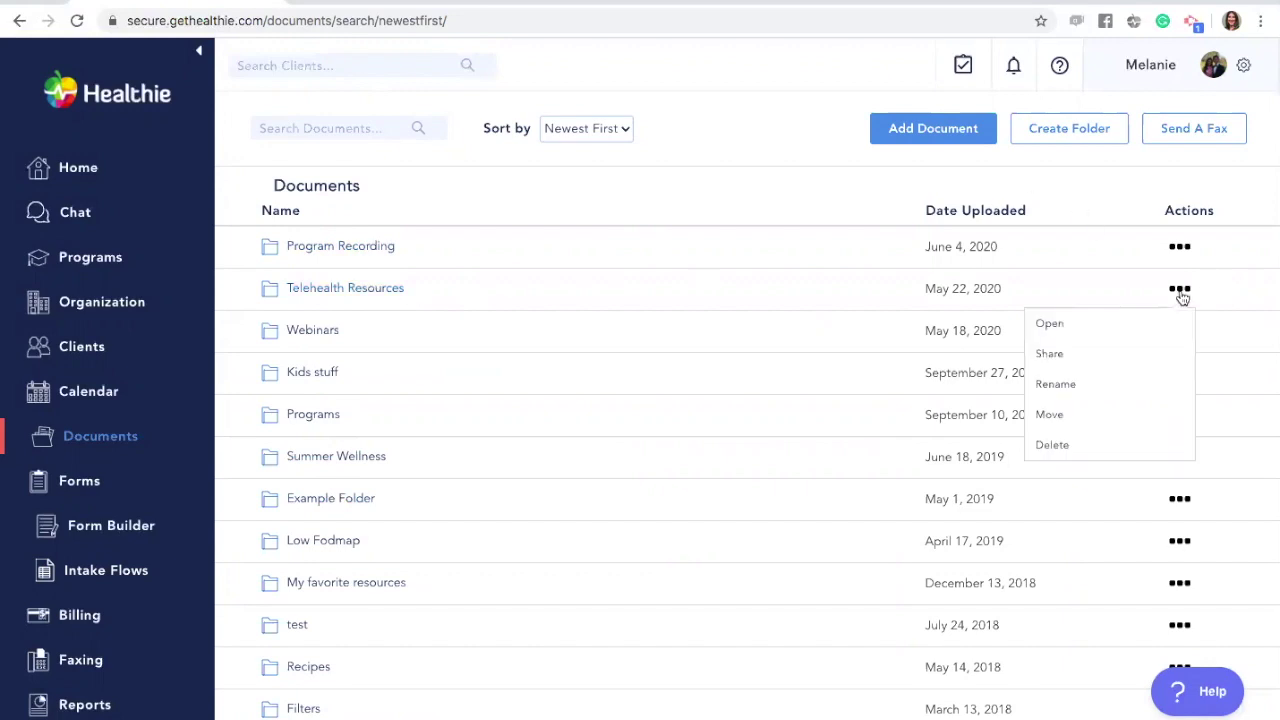
left_click(1064, 358)
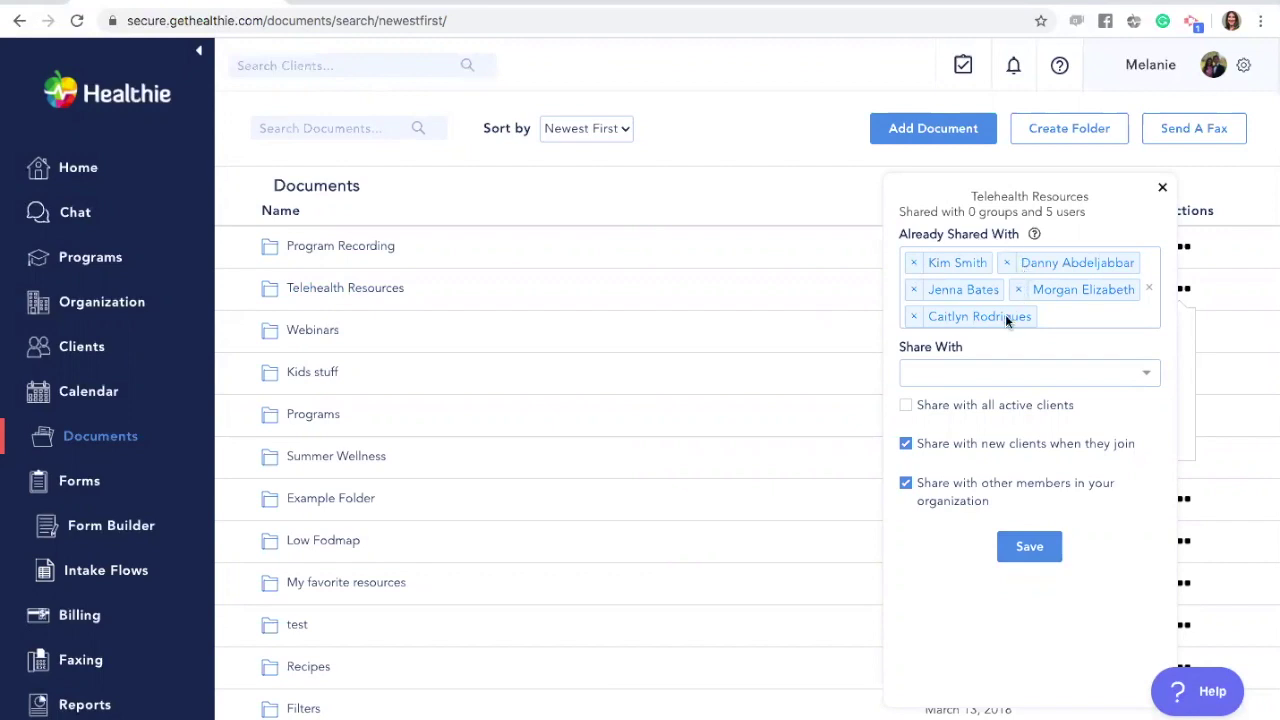
left_click(953, 375)
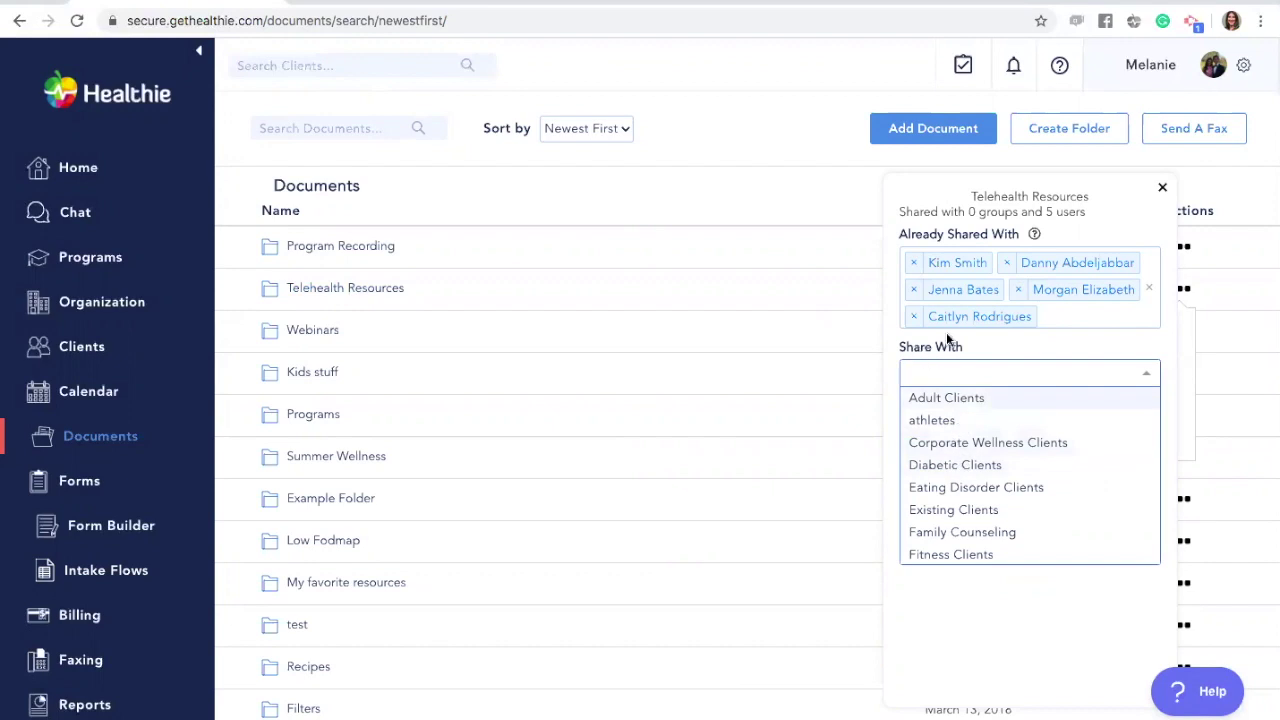
scroll(978, 470, "down", 1)
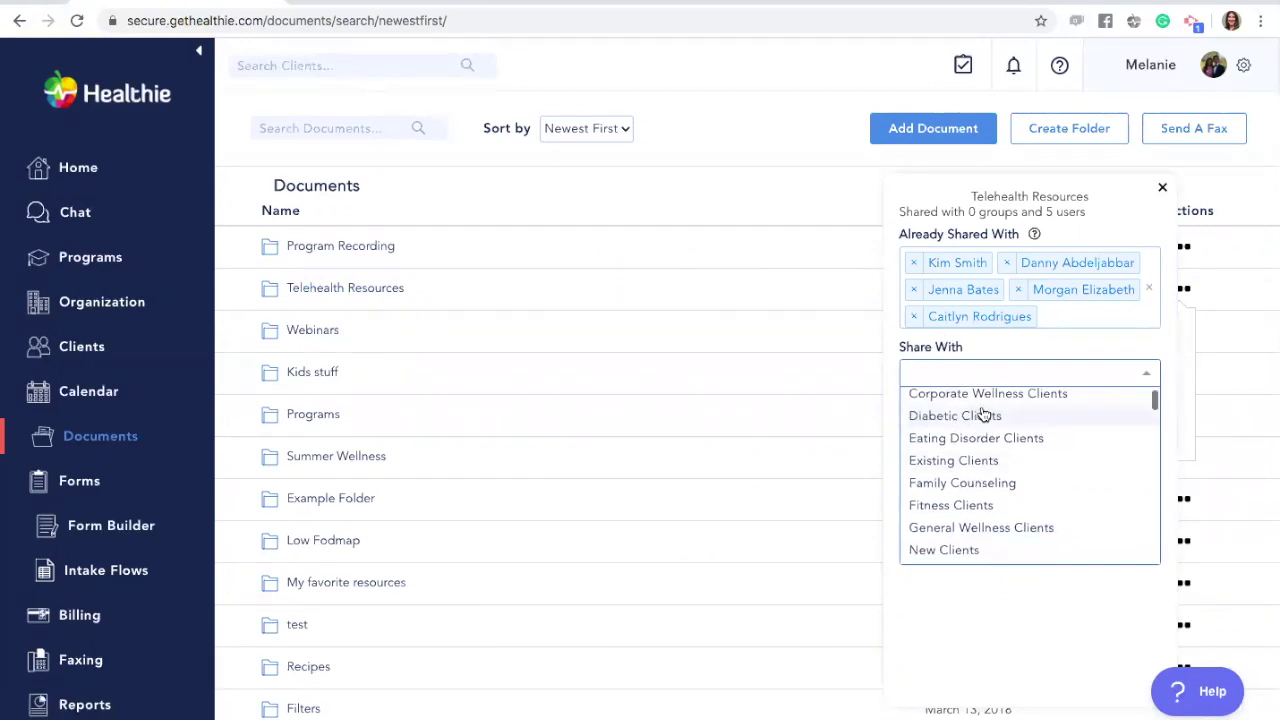
scroll(985, 495, "down", 5)
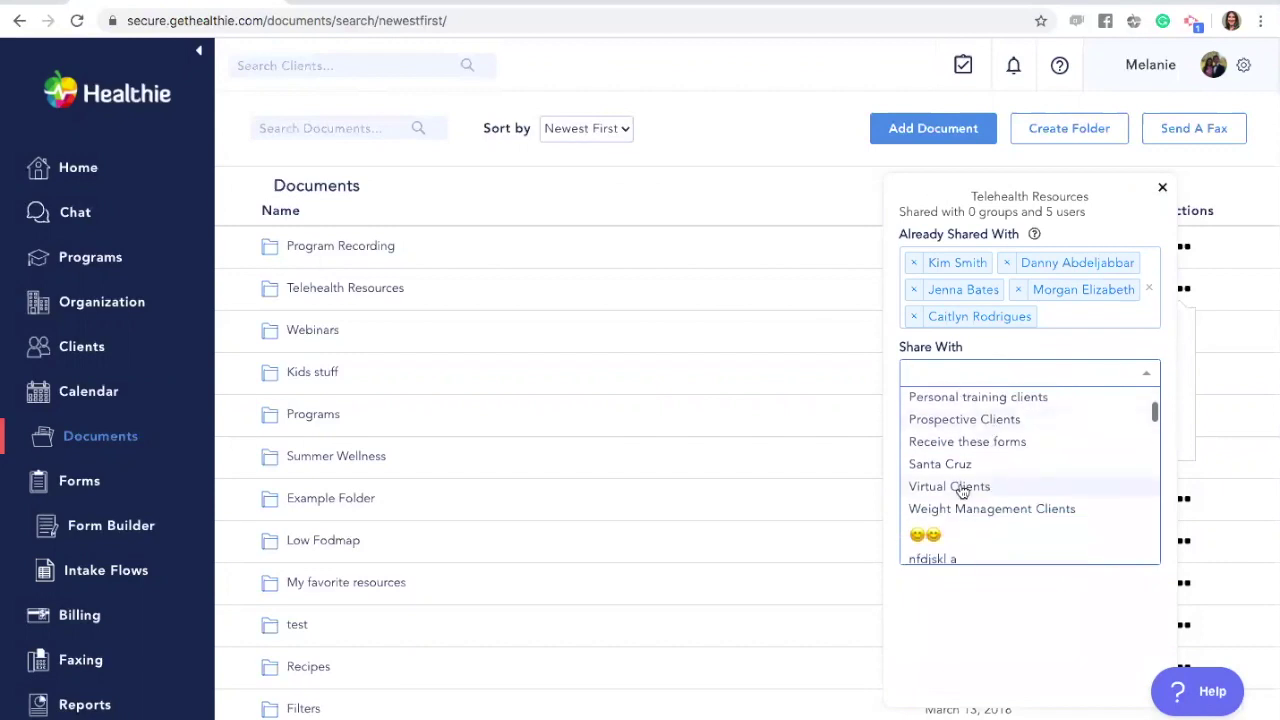
left_click(968, 488)
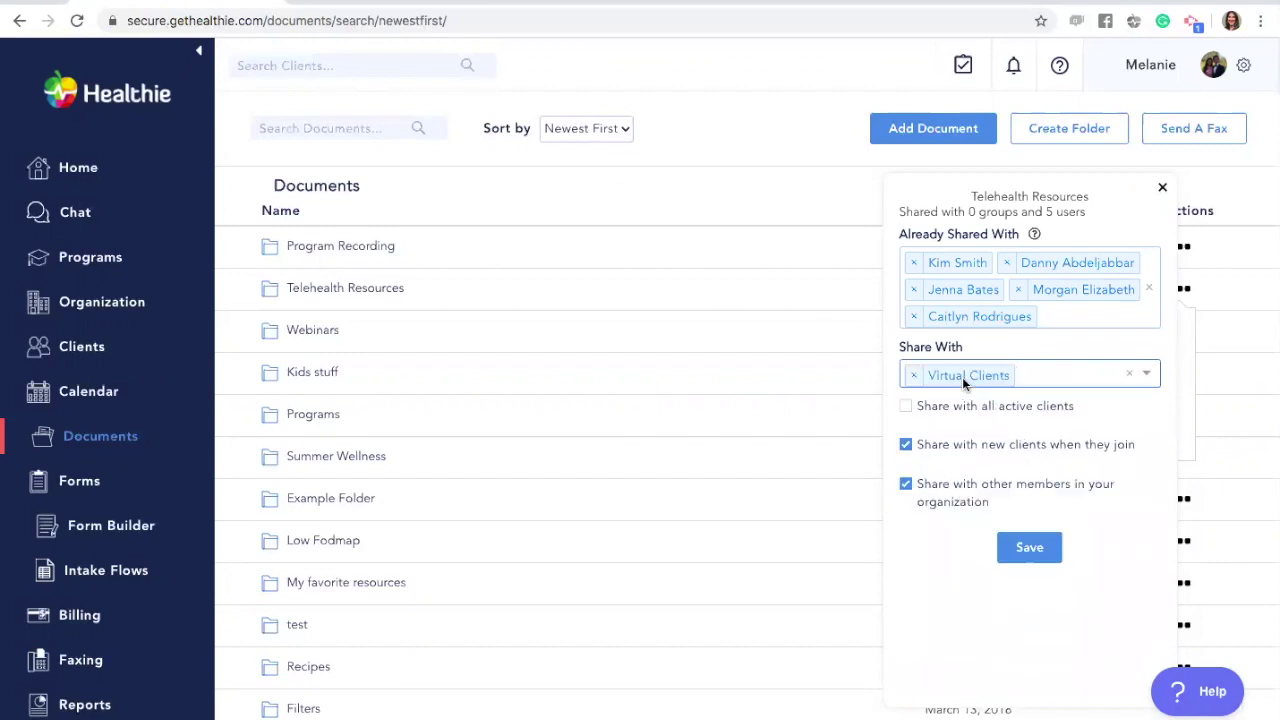
left_click(1039, 556)
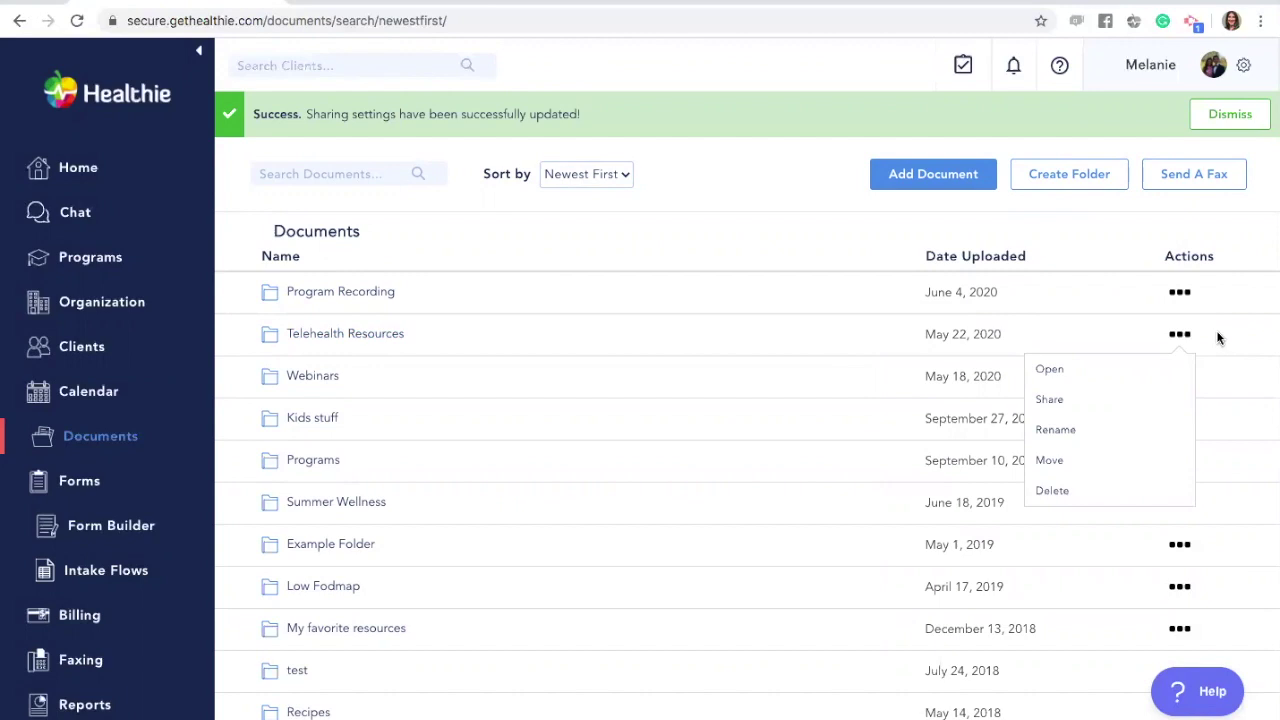
left_click(1178, 336)
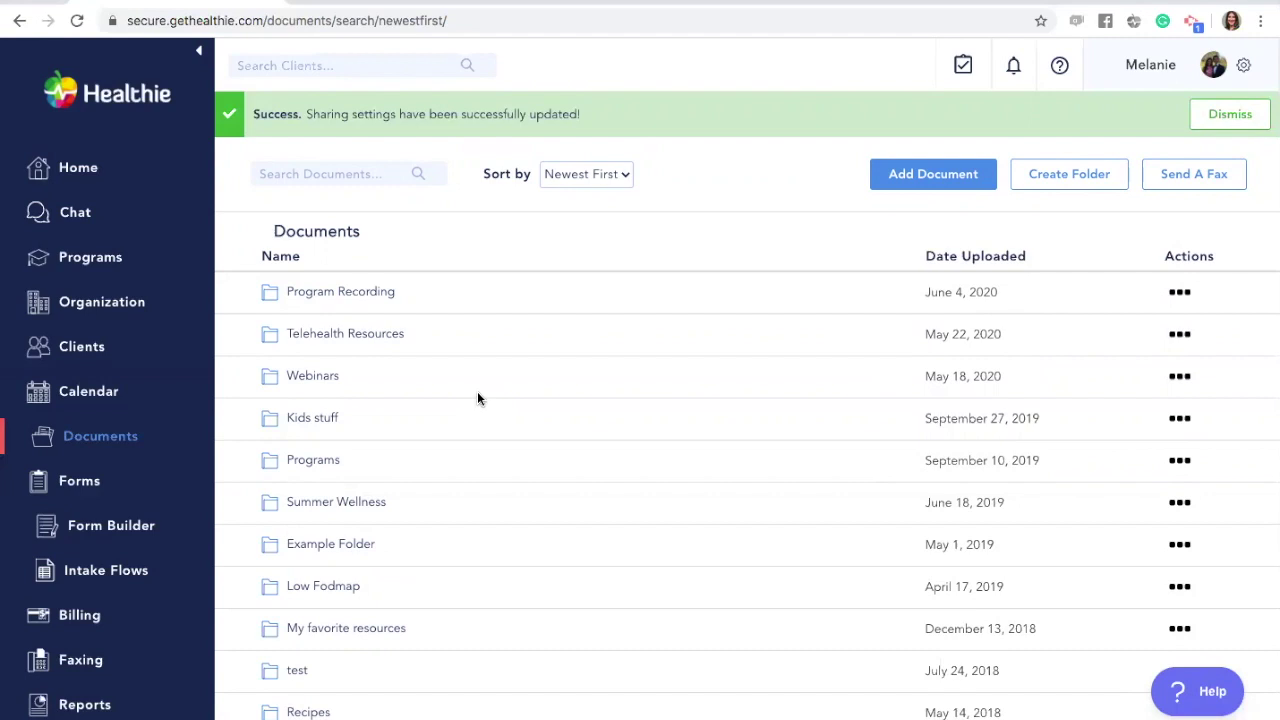
Find Eating Disorder Clients in the list of client groups and open its group settings for editing
left_click(85, 352)
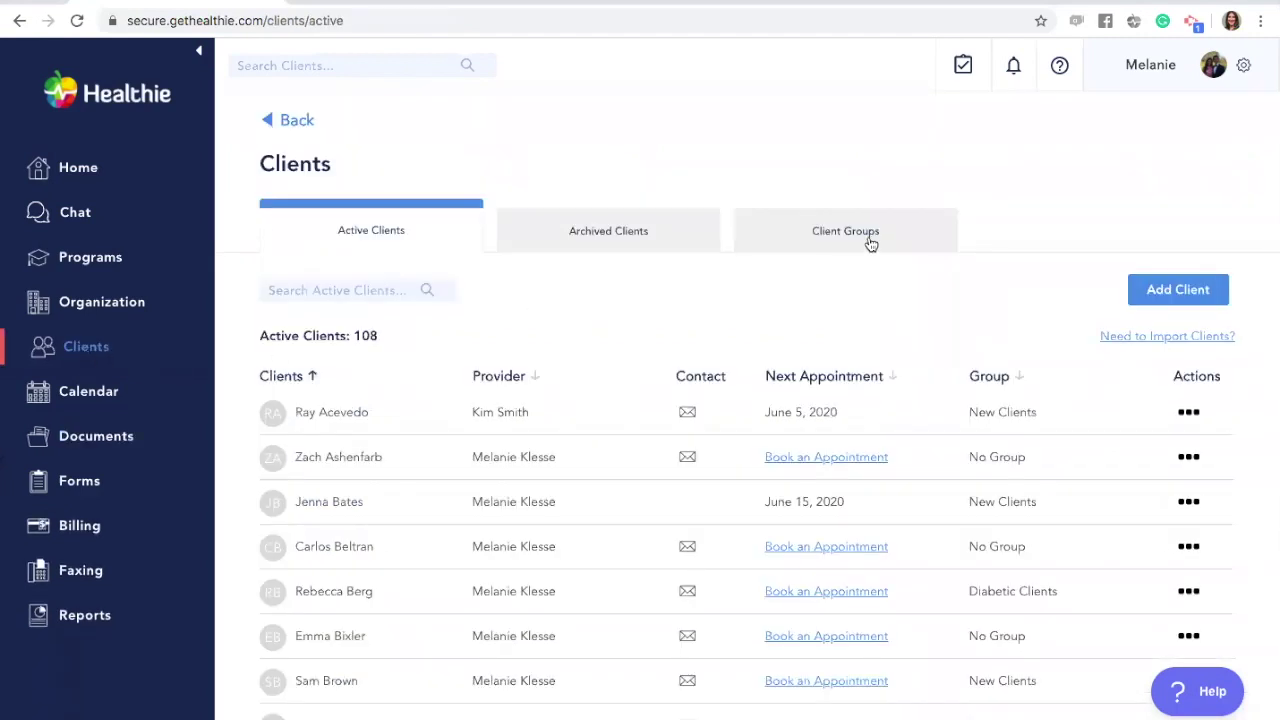
left_click(868, 240)
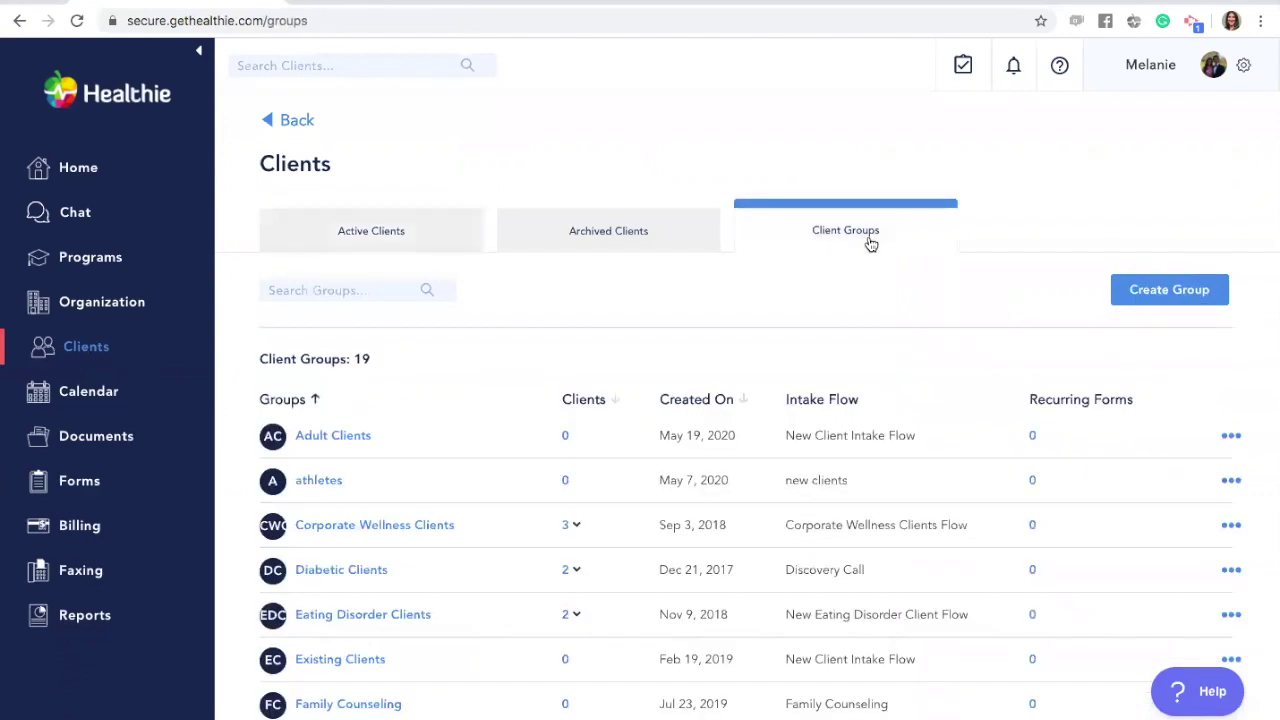
scroll(569, 655, "down", 3)
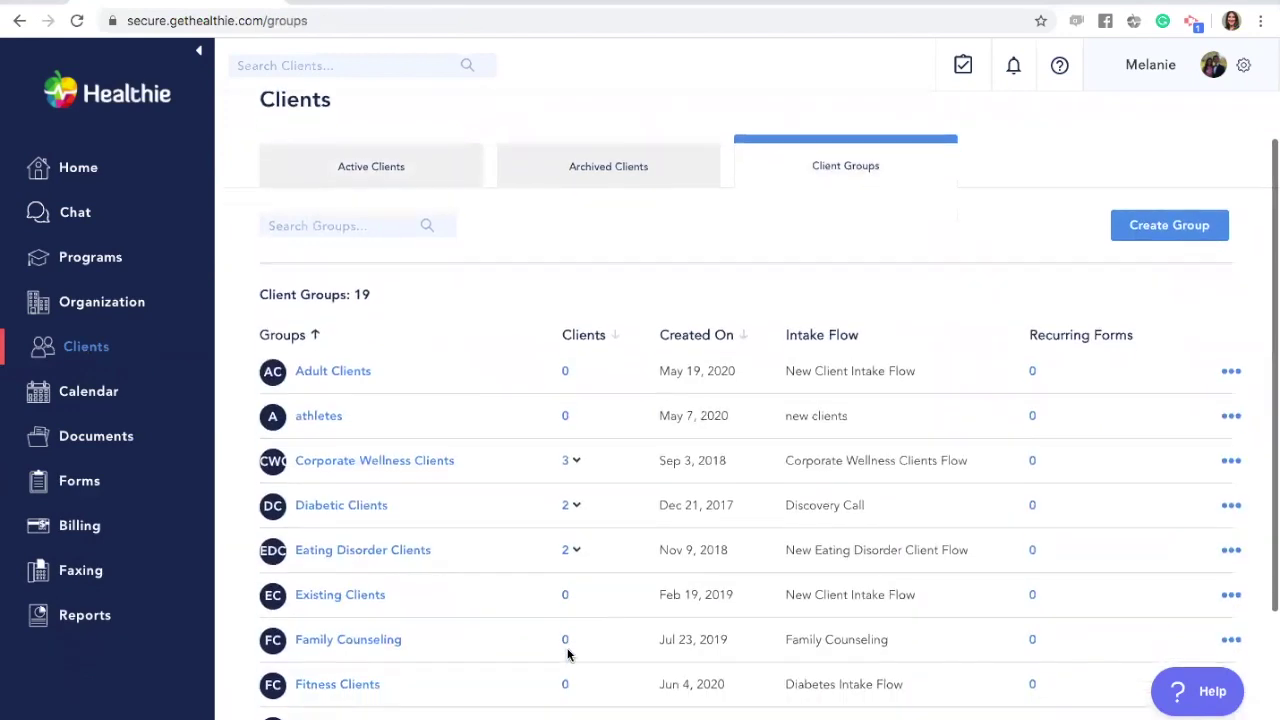
scroll(600, 605, "down", 3)
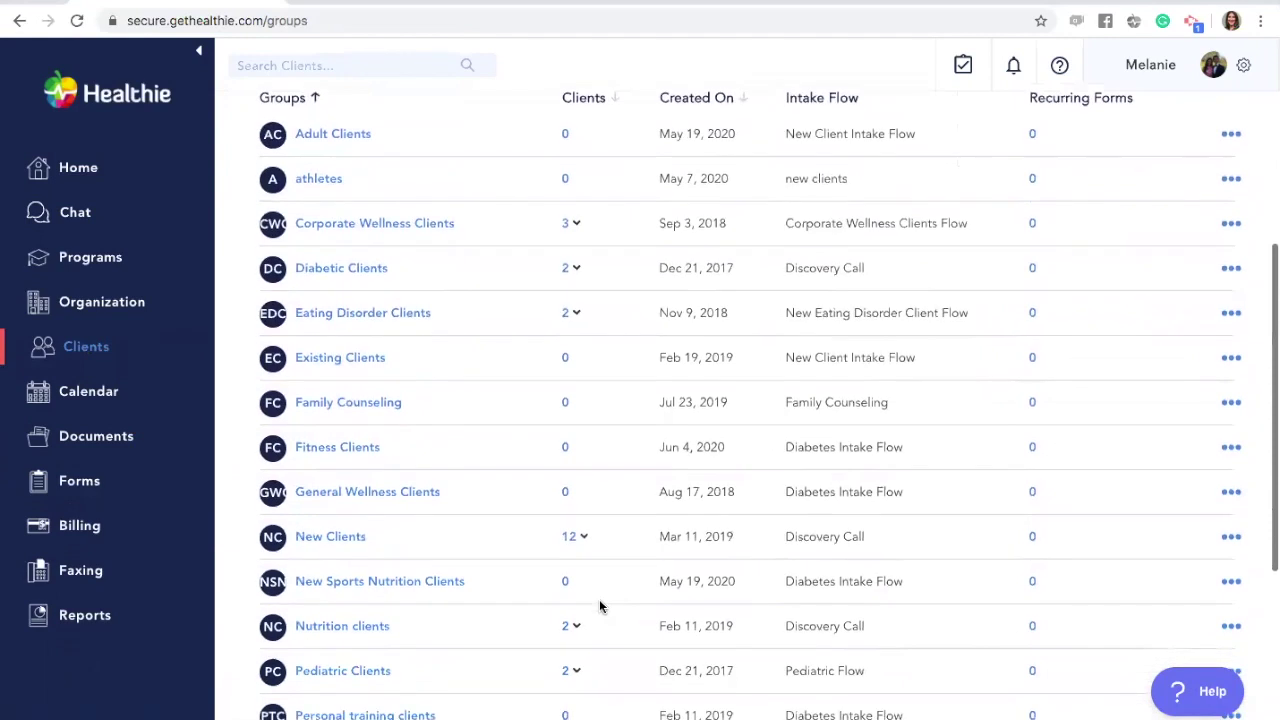
scroll(603, 608, "down", 3)
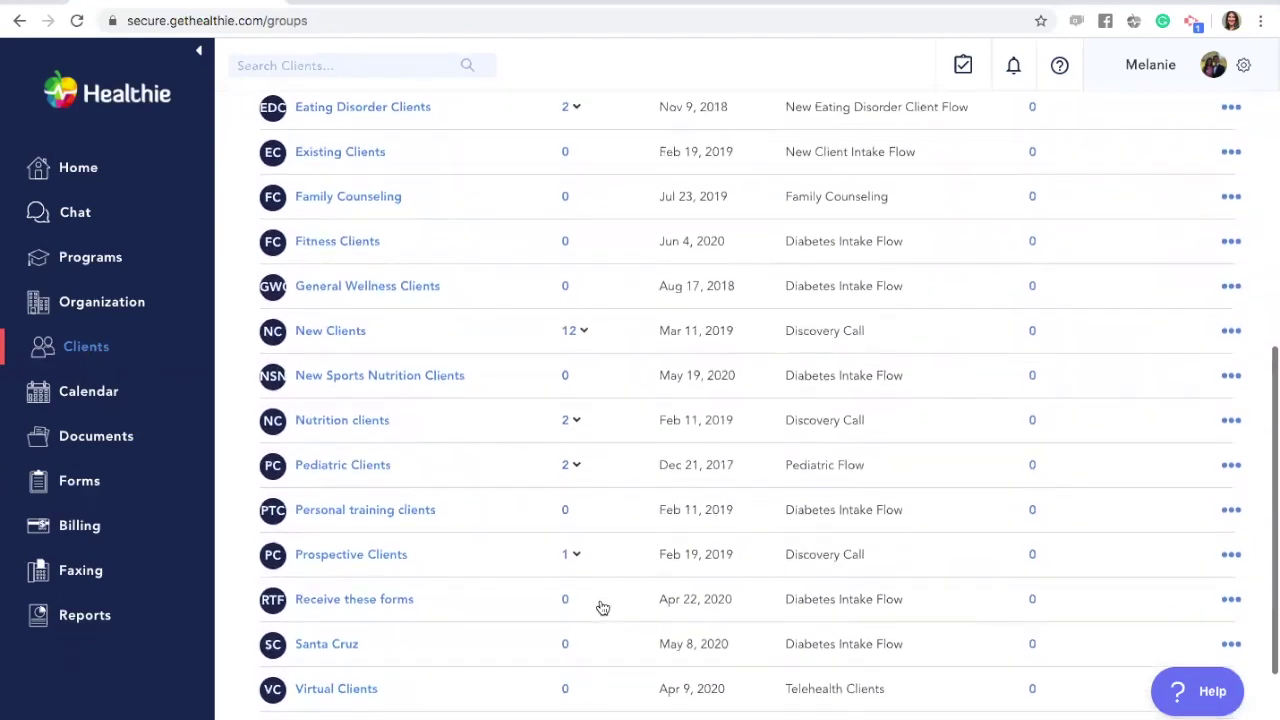
scroll(599, 599, "up", 1)
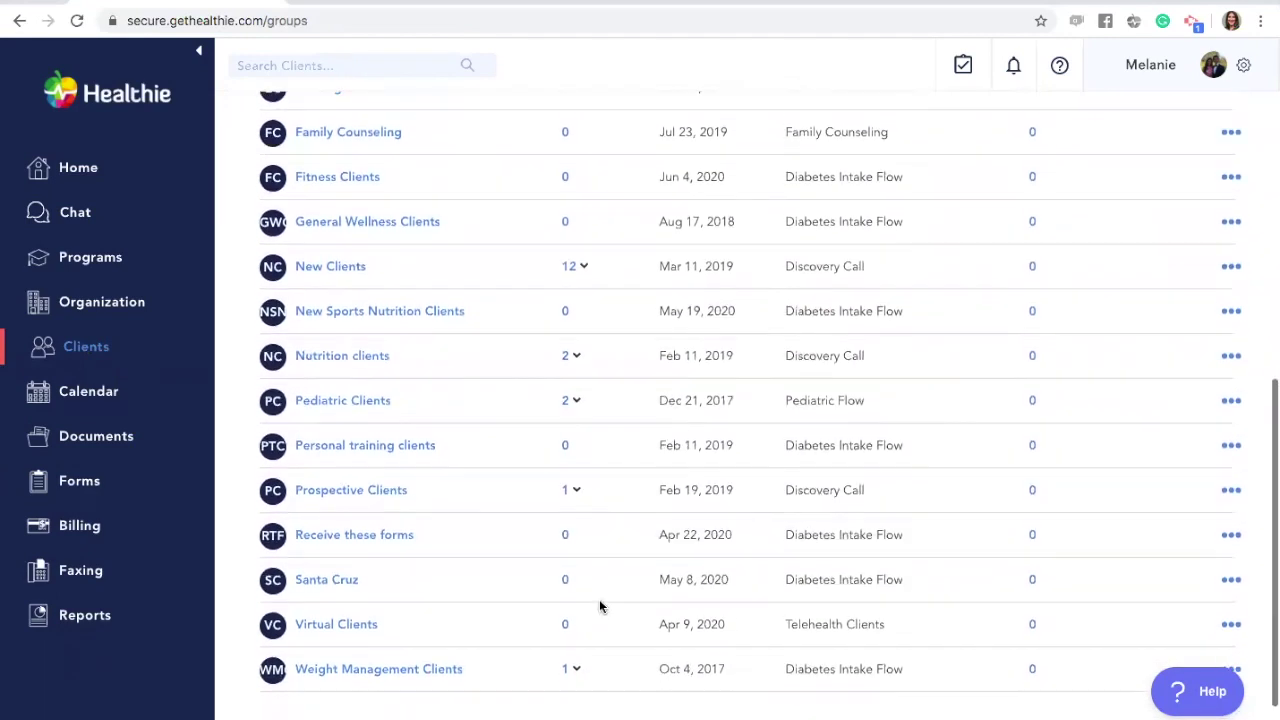
scroll(700, 536, "up", 5)
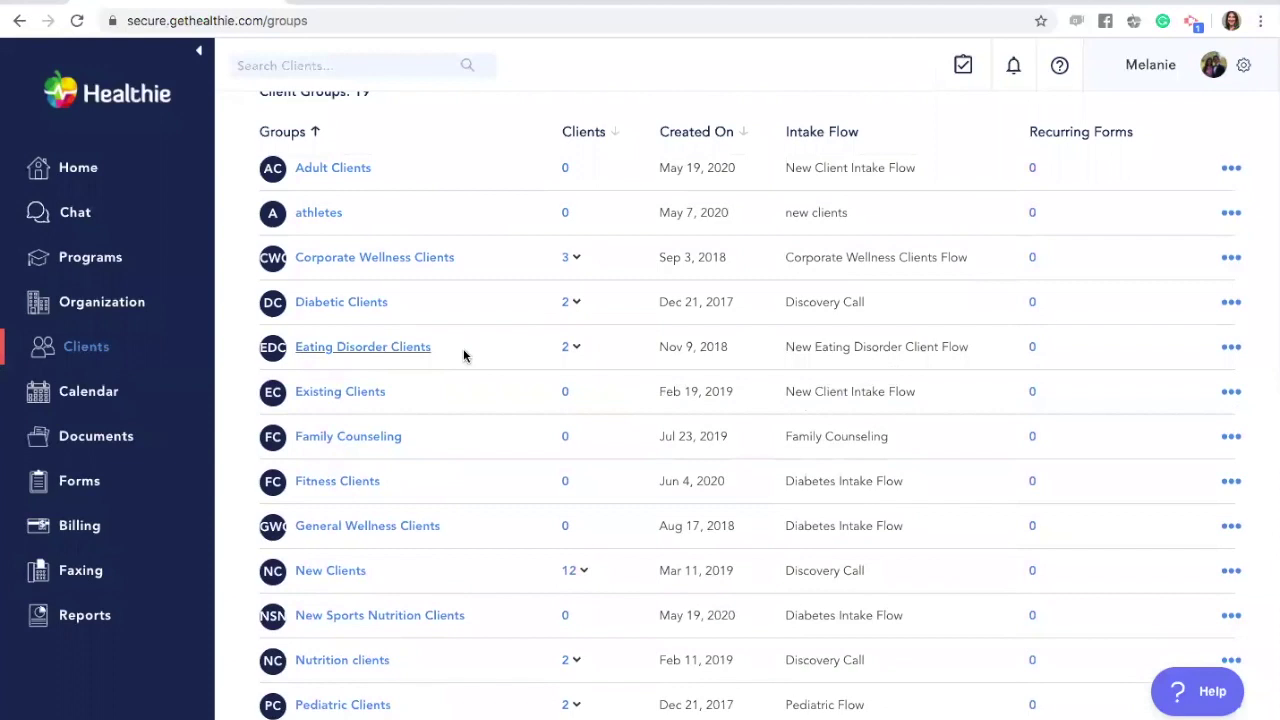
left_click(1233, 350)
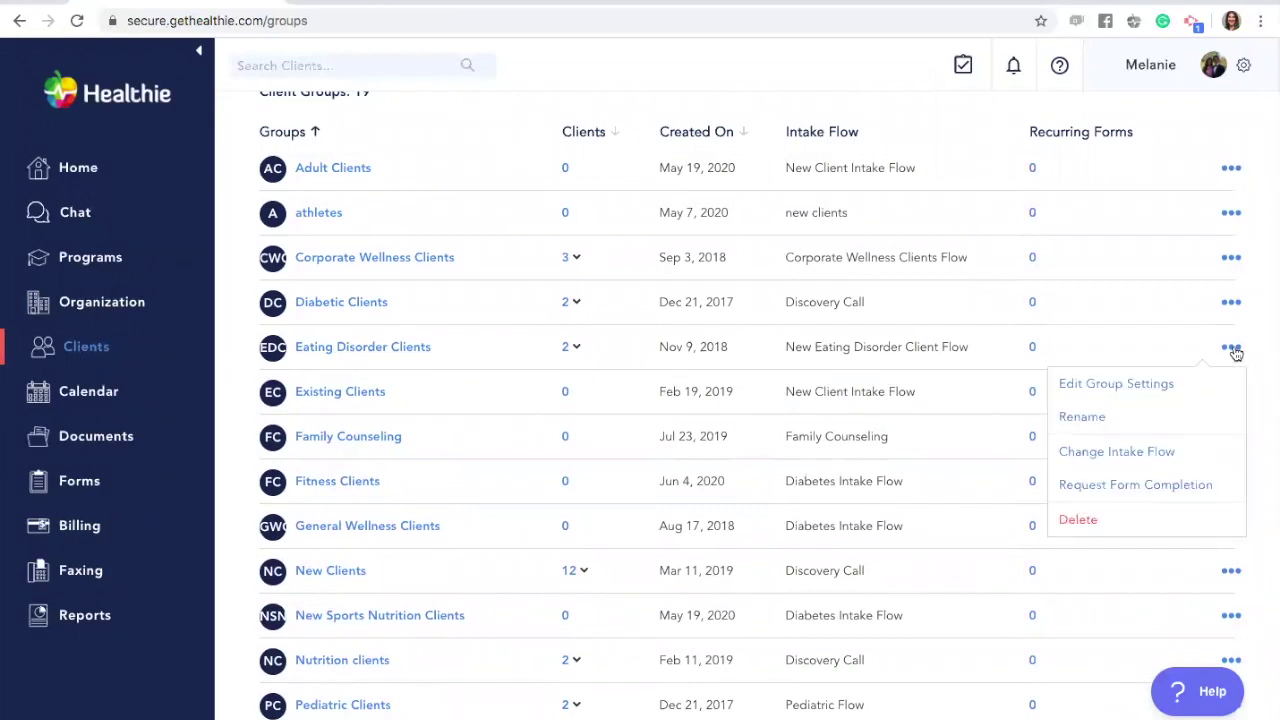
left_click(1185, 385)
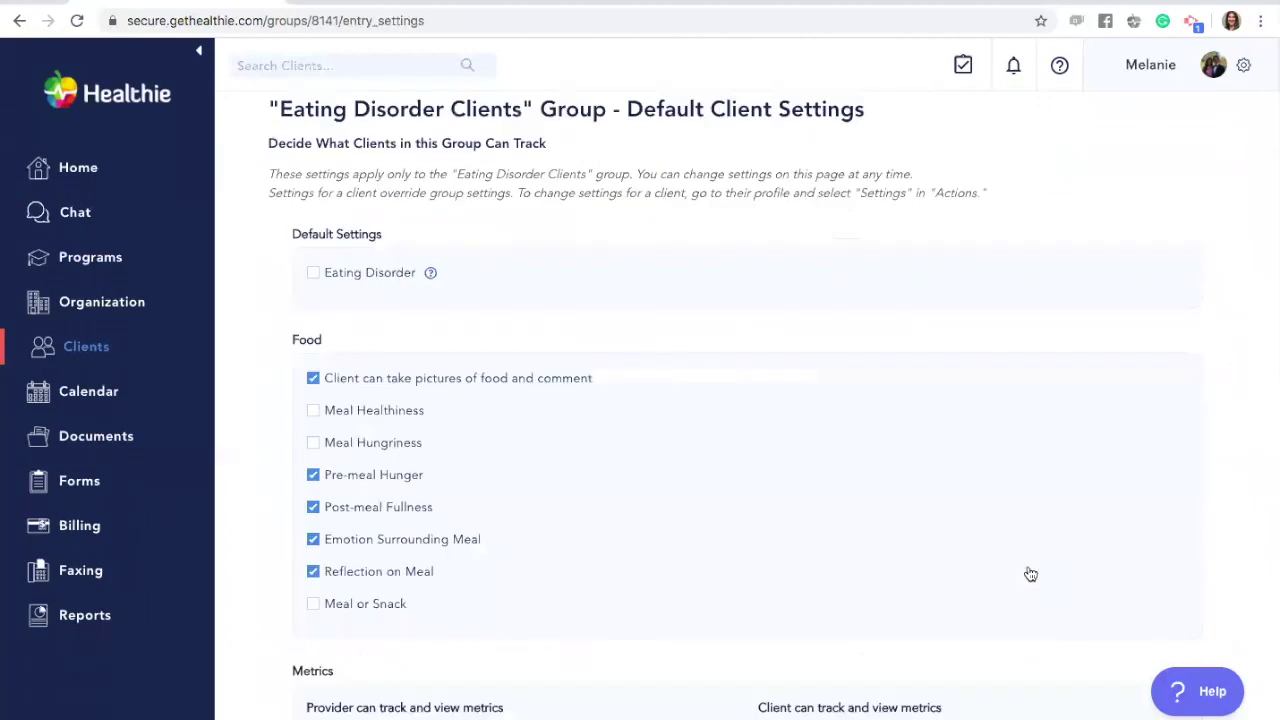
Turn off all food tracking options in the default client settings of the Eating Disorder Clients group
scroll(735, 547, "down", 1)
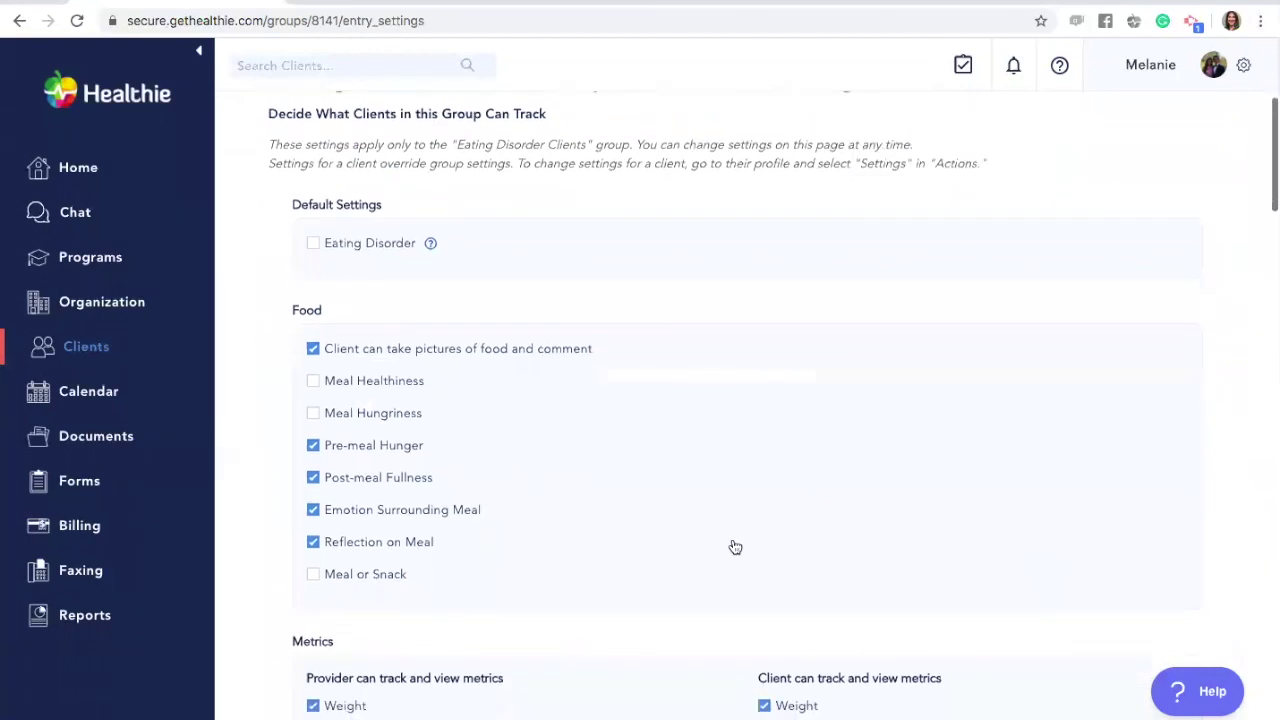
scroll(735, 547, "up", 1)
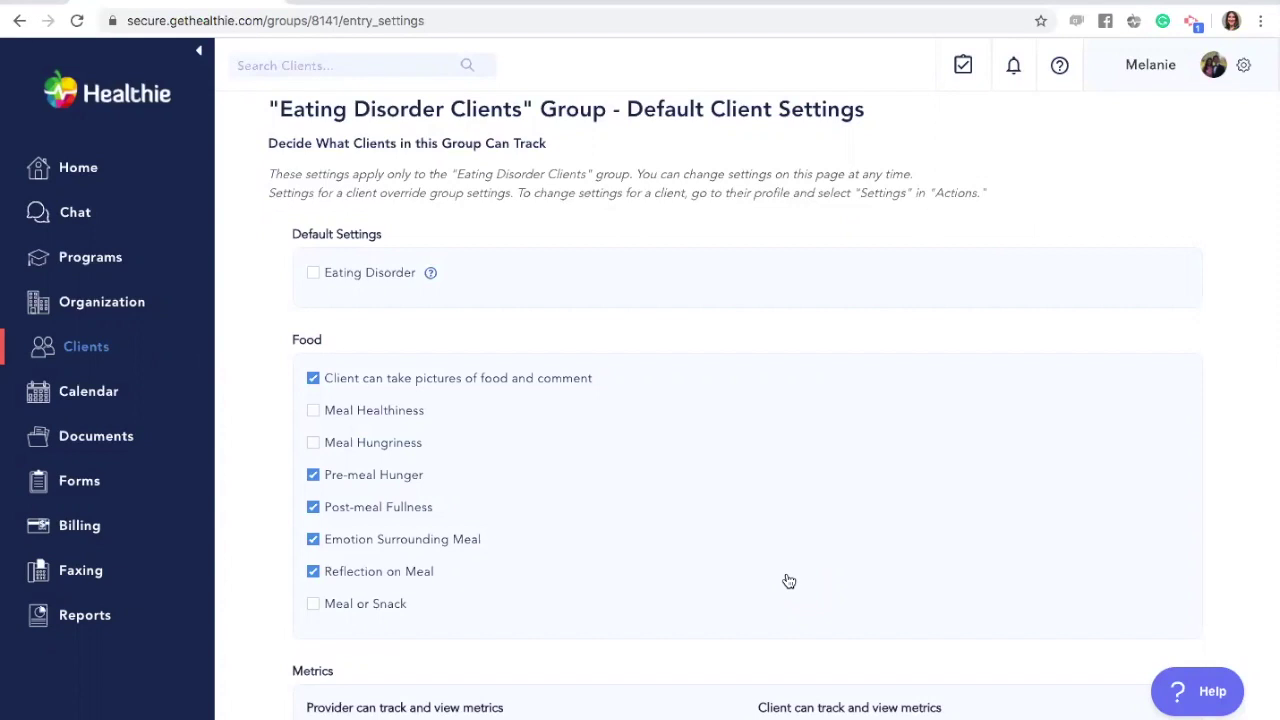
scroll(812, 572, "down", 2)
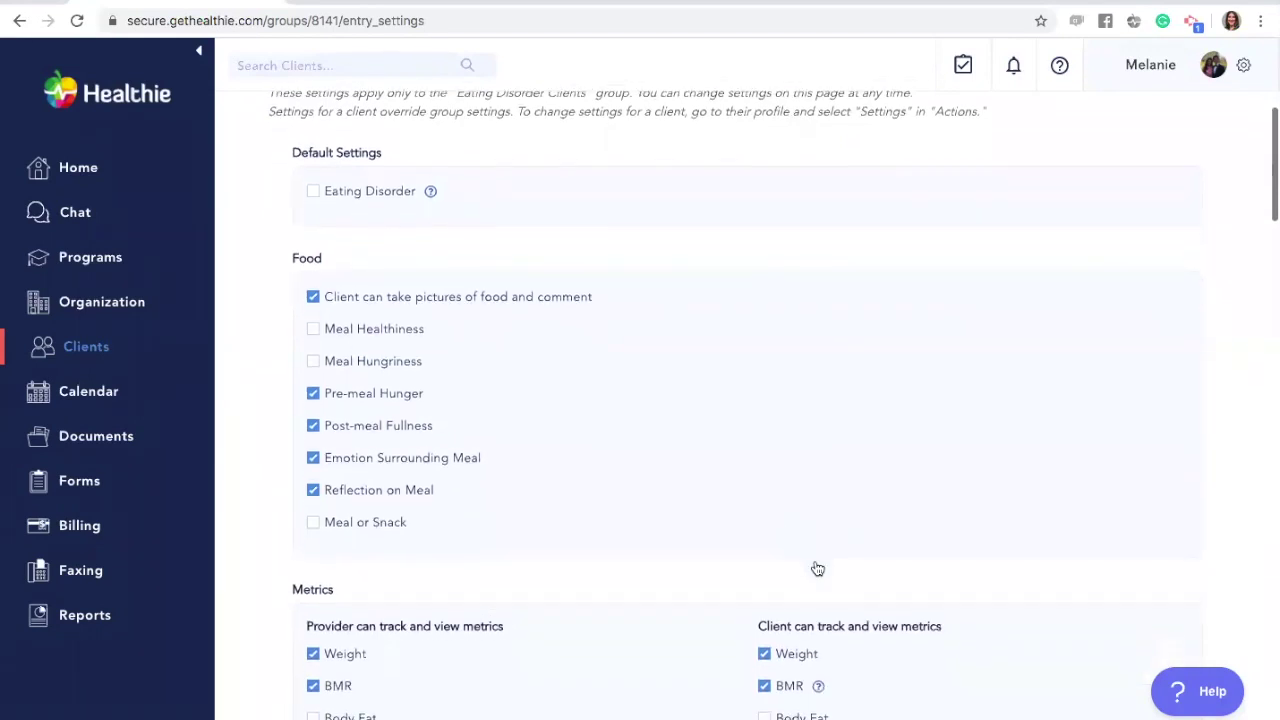
scroll(790, 525, "down", 1)
scroll(788, 535, "down", 5)
scroll(788, 535, "up", 5)
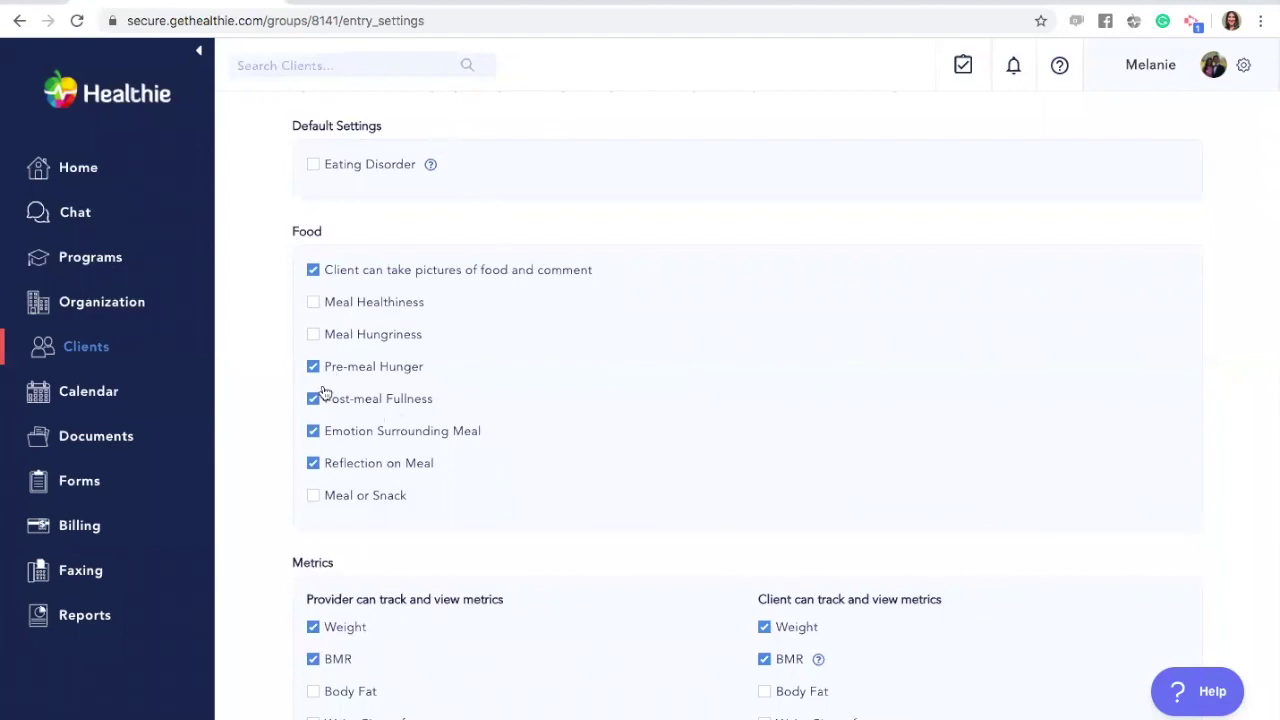
left_click(314, 497)
left_click(313, 334)
left_click(313, 302)
left_click(312, 270)
left_click(313, 302)
left_click(313, 334)
left_click(313, 366)
left_click(313, 398)
left_click(313, 431)
left_click(313, 463)
left_click(313, 495)
scroll(480, 520, "down", 1)
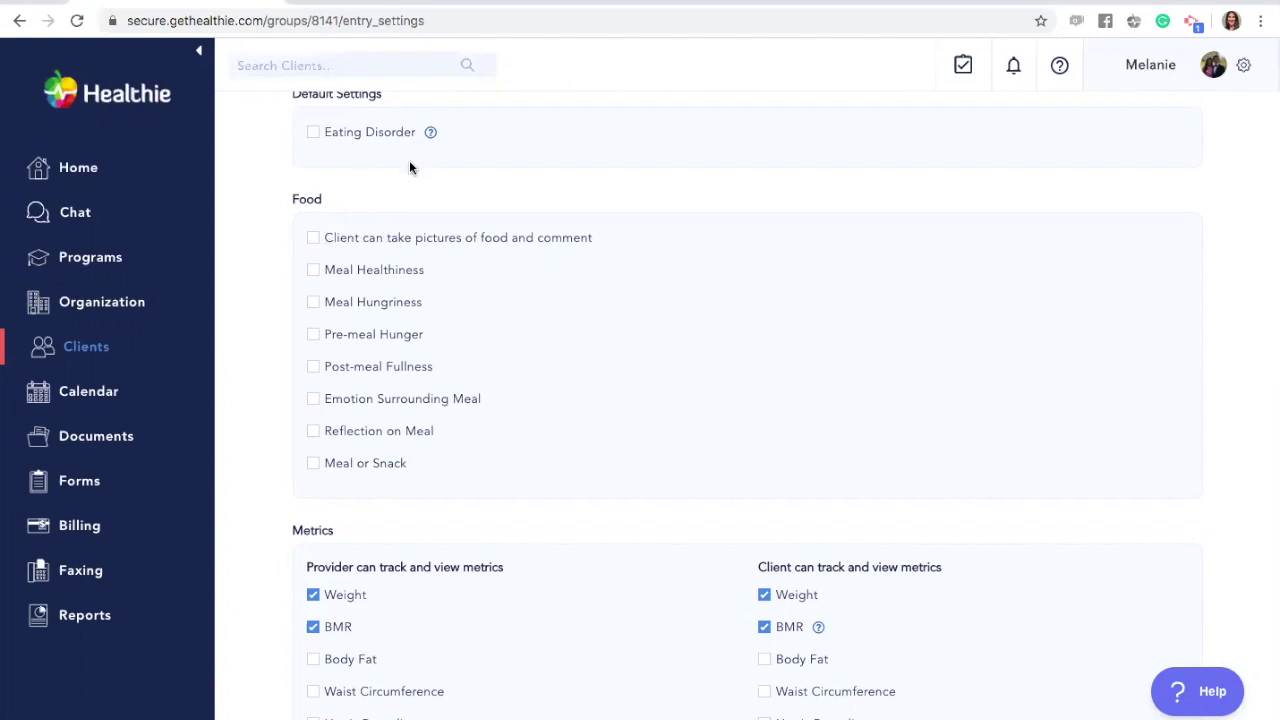
Enable food pictures with comments, Pre-meal Hunger and Post-meal Fullness in the group's food tracking options
left_click(313, 240)
left_click(313, 336)
left_click(315, 368)
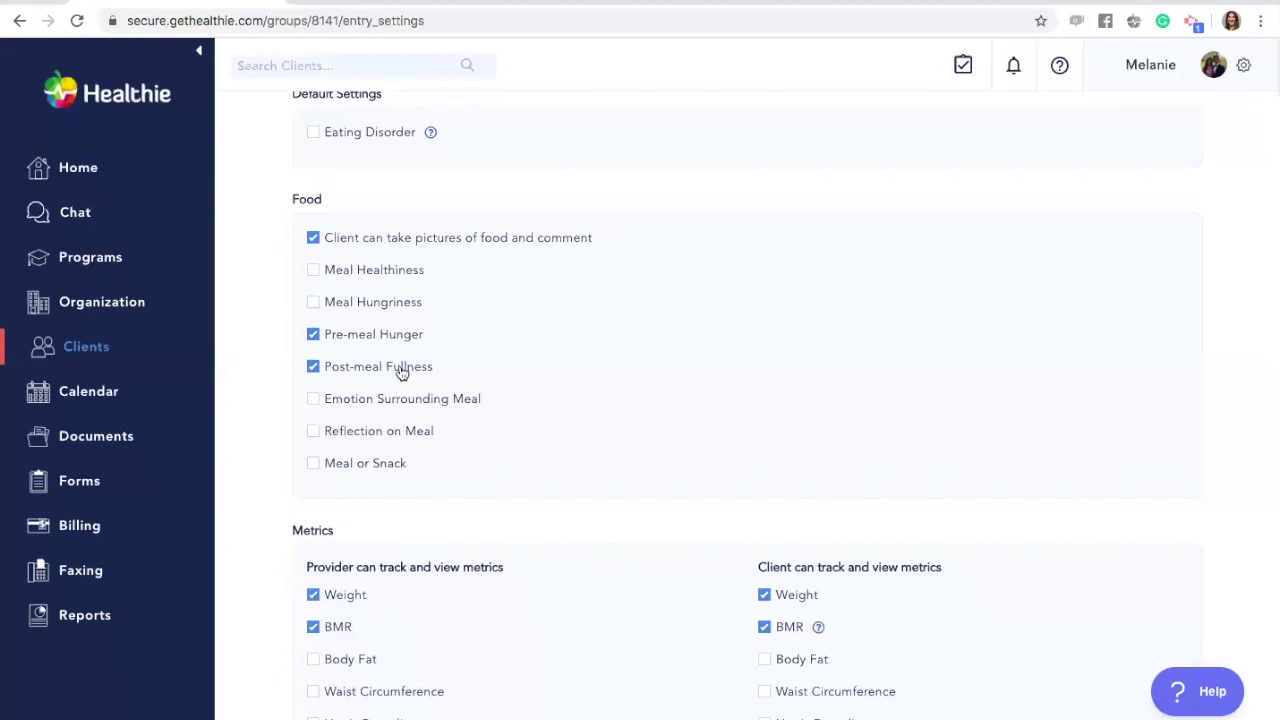
scroll(449, 376, "up", 2)
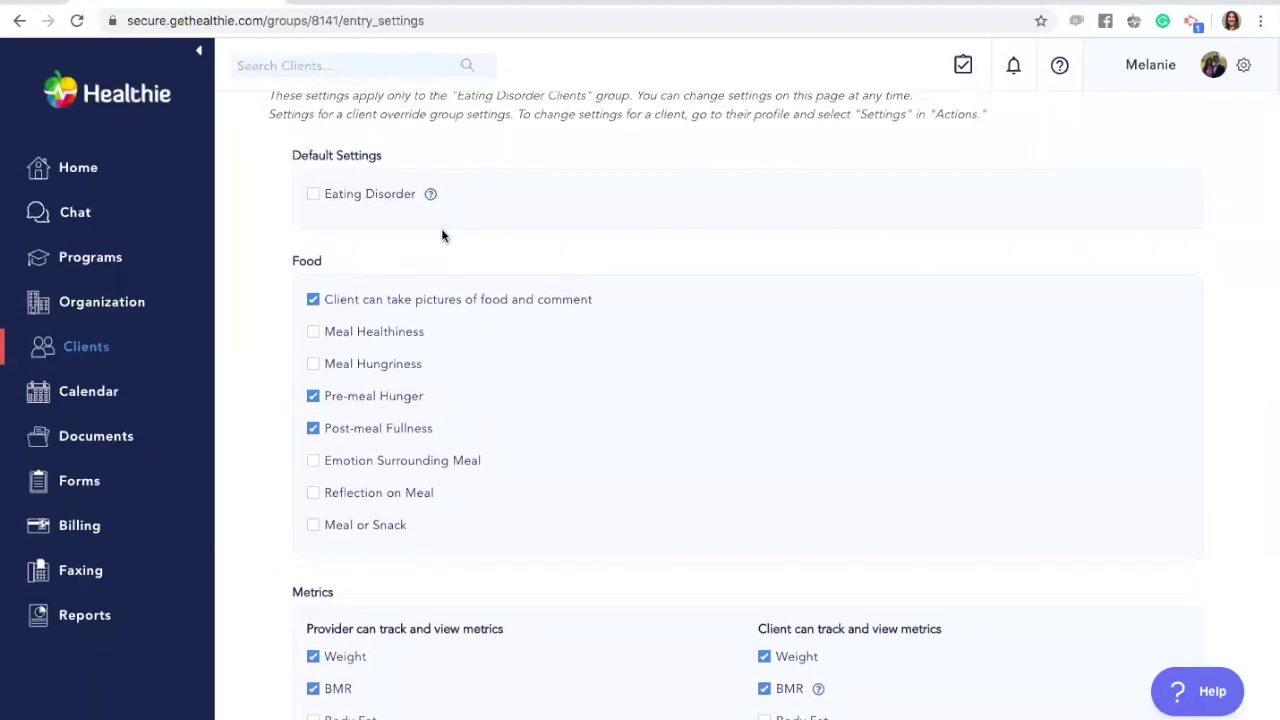
Apply the Eating Disorder default settings to the group and review the food and metrics options they set
left_click(314, 194)
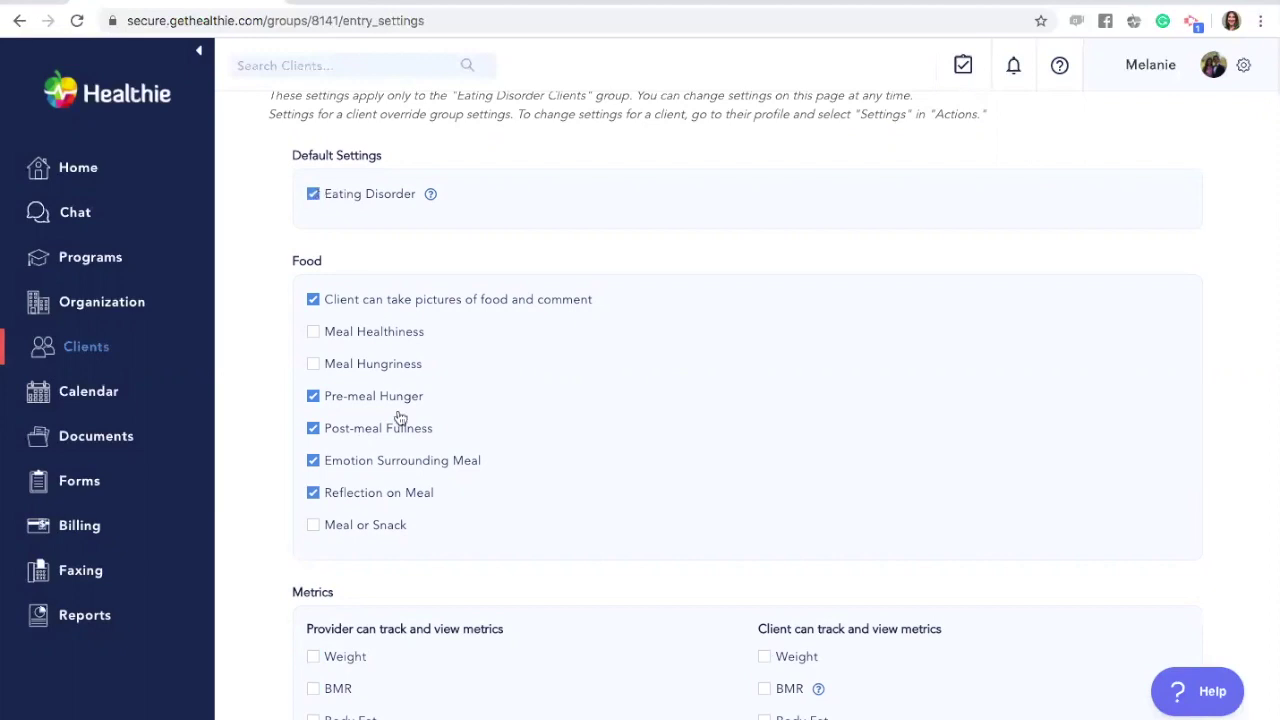
scroll(398, 412, "down", 2)
scroll(399, 414, "down", 1)
scroll(400, 412, "up", 1)
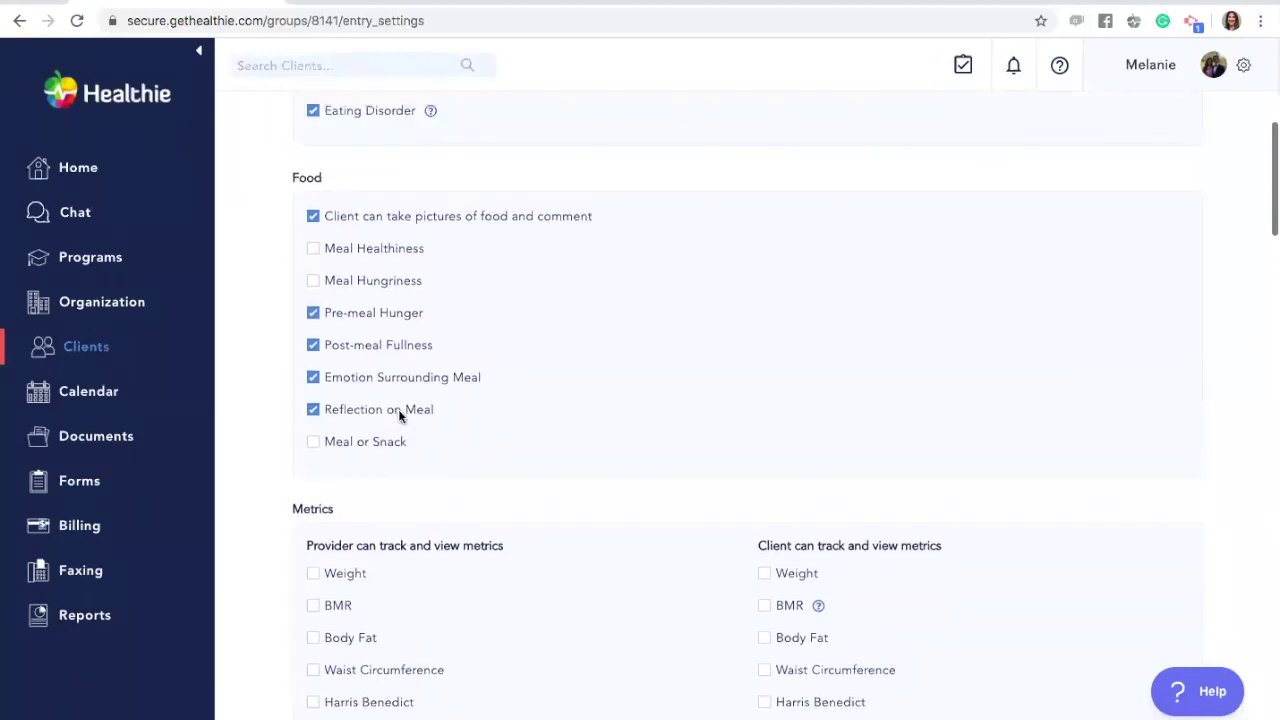
scroll(417, 397, "up", 1)
scroll(417, 397, "up", 1)
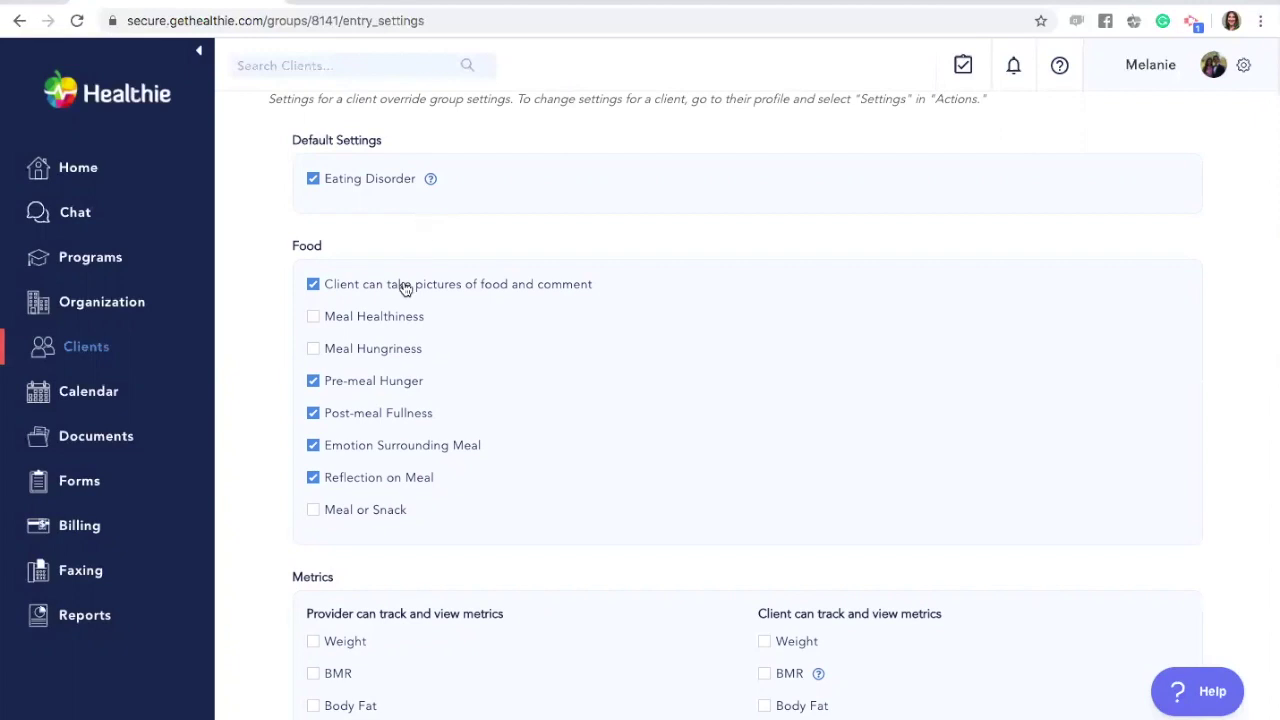
scroll(403, 366, "down", 1)
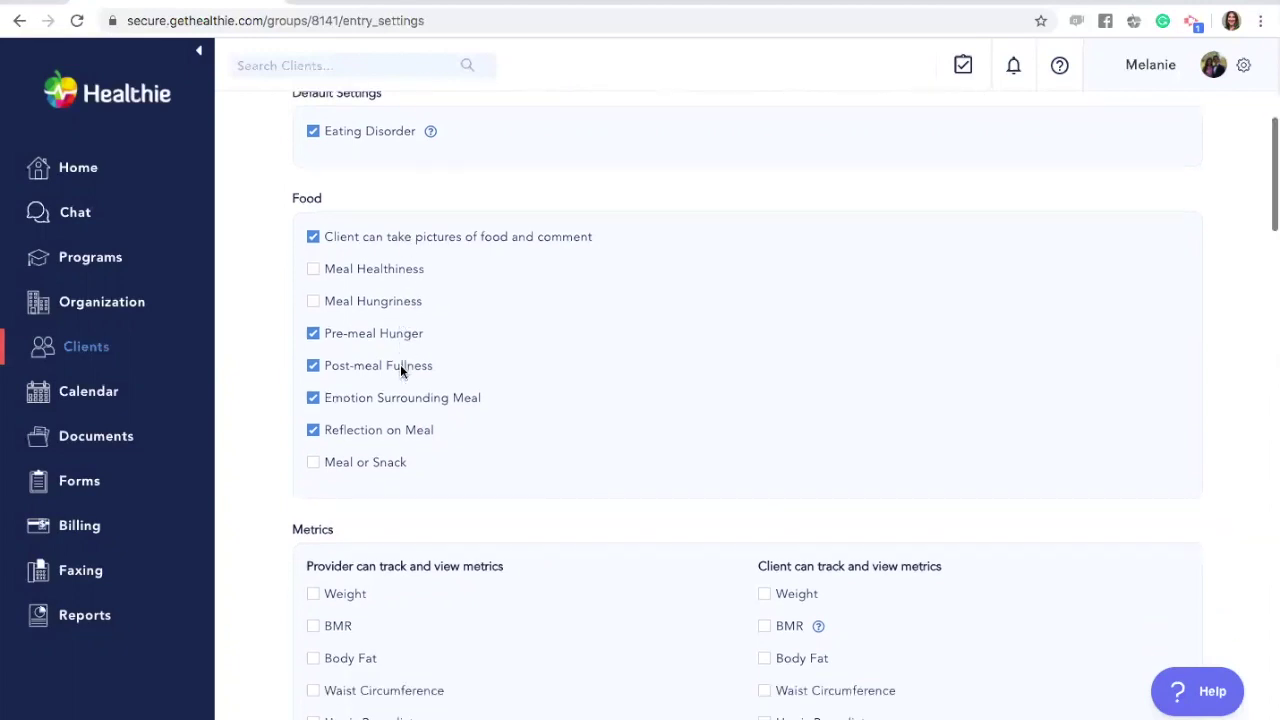
scroll(797, 511, "down", 1)
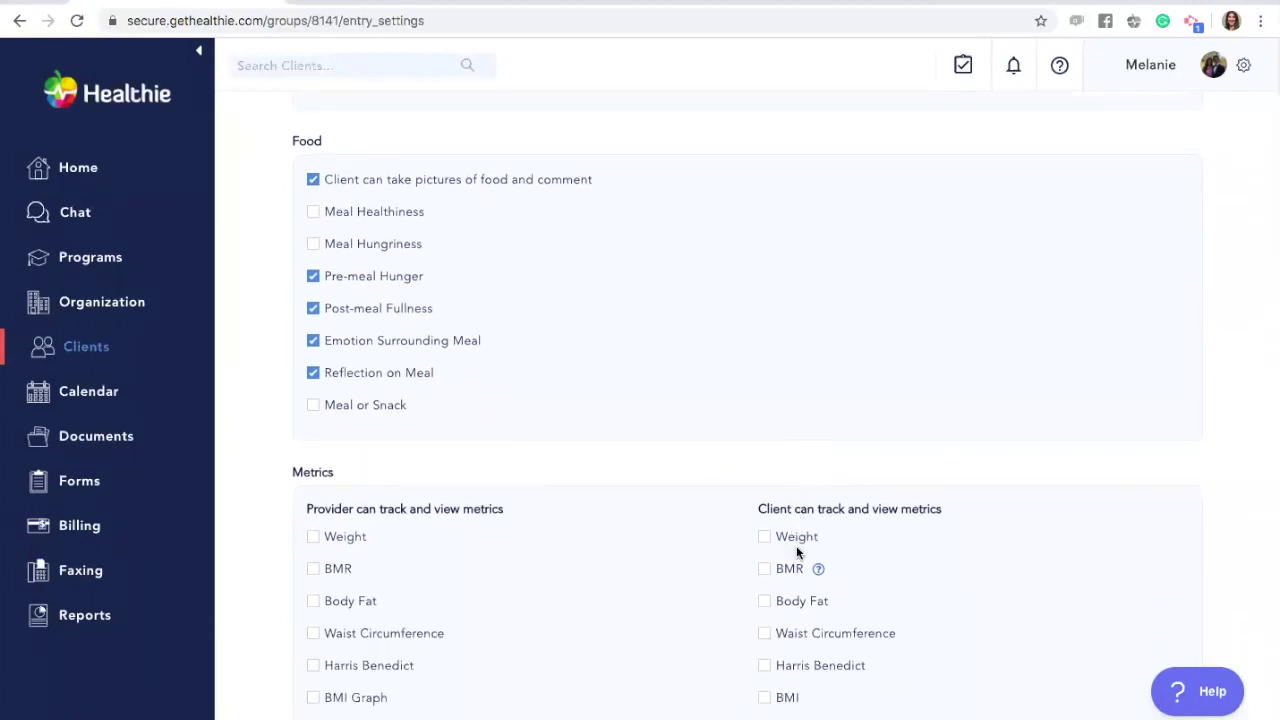
scroll(799, 584, "up", 1)
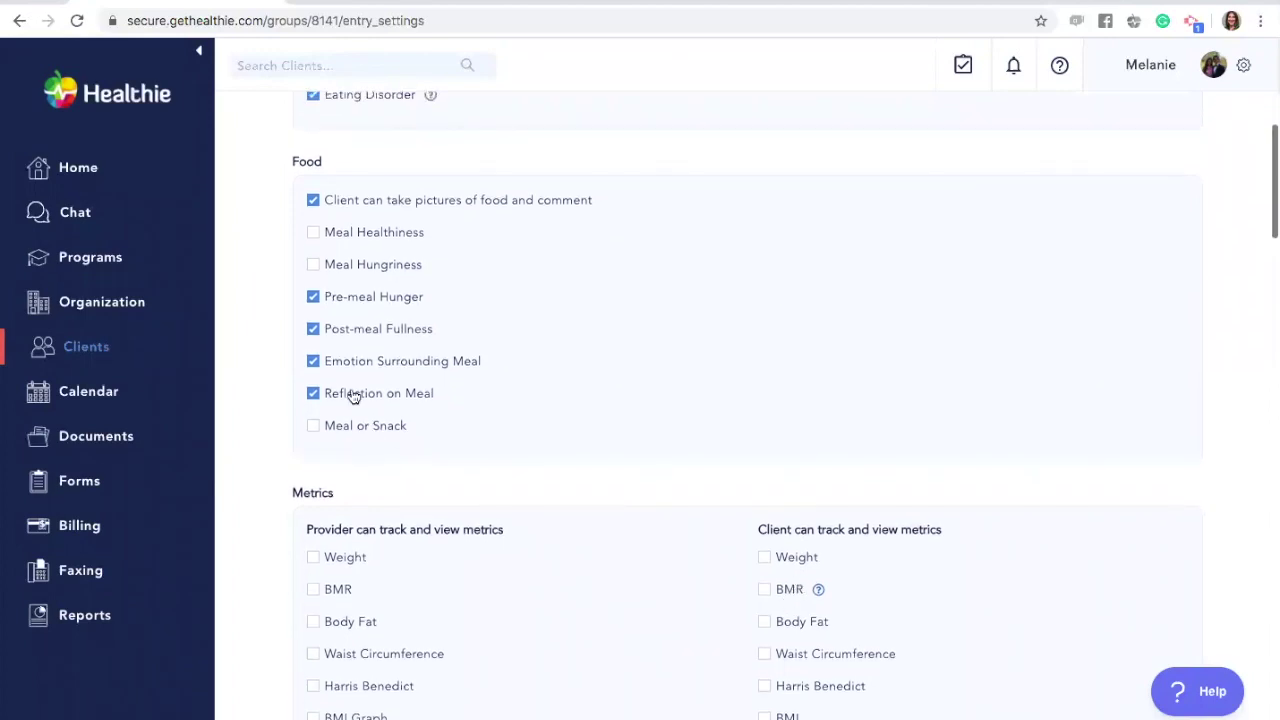
scroll(579, 475, "up", 2)
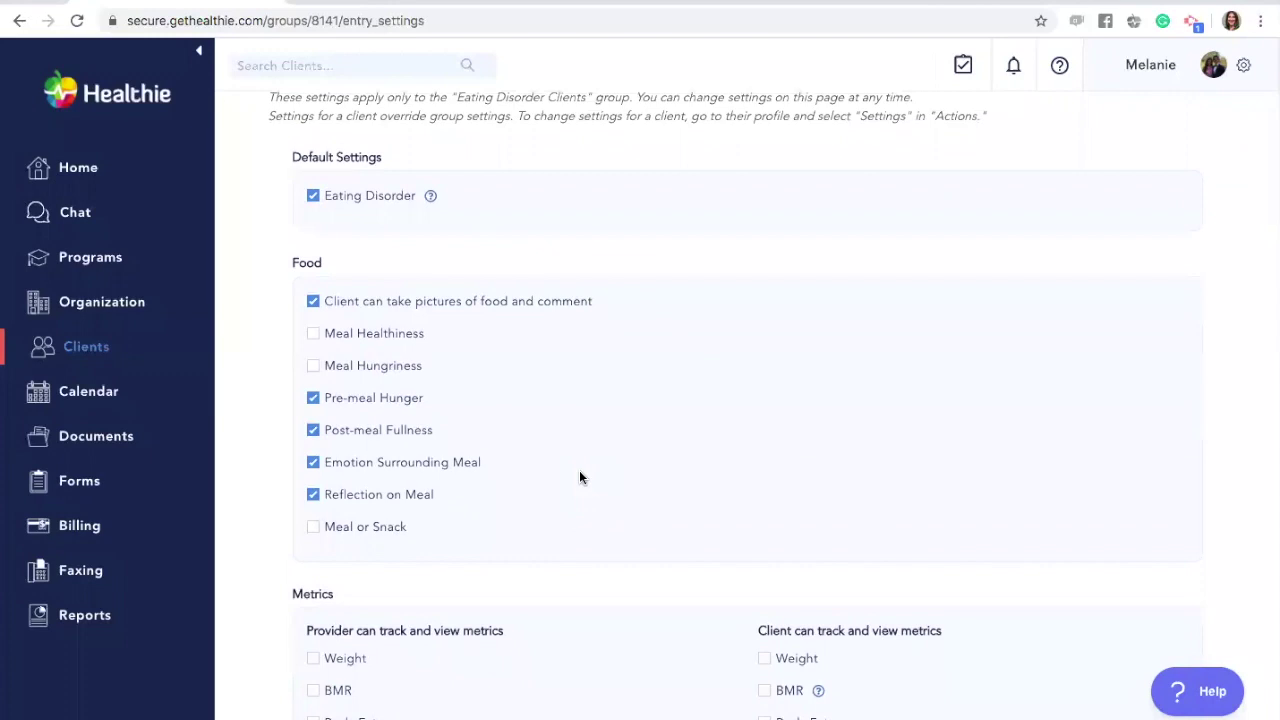
Enable Weight among the metrics the provider can track and view, keeping Weight and BMR off for clients
scroll(580, 478, "down", 4)
scroll(583, 479, "down", 4)
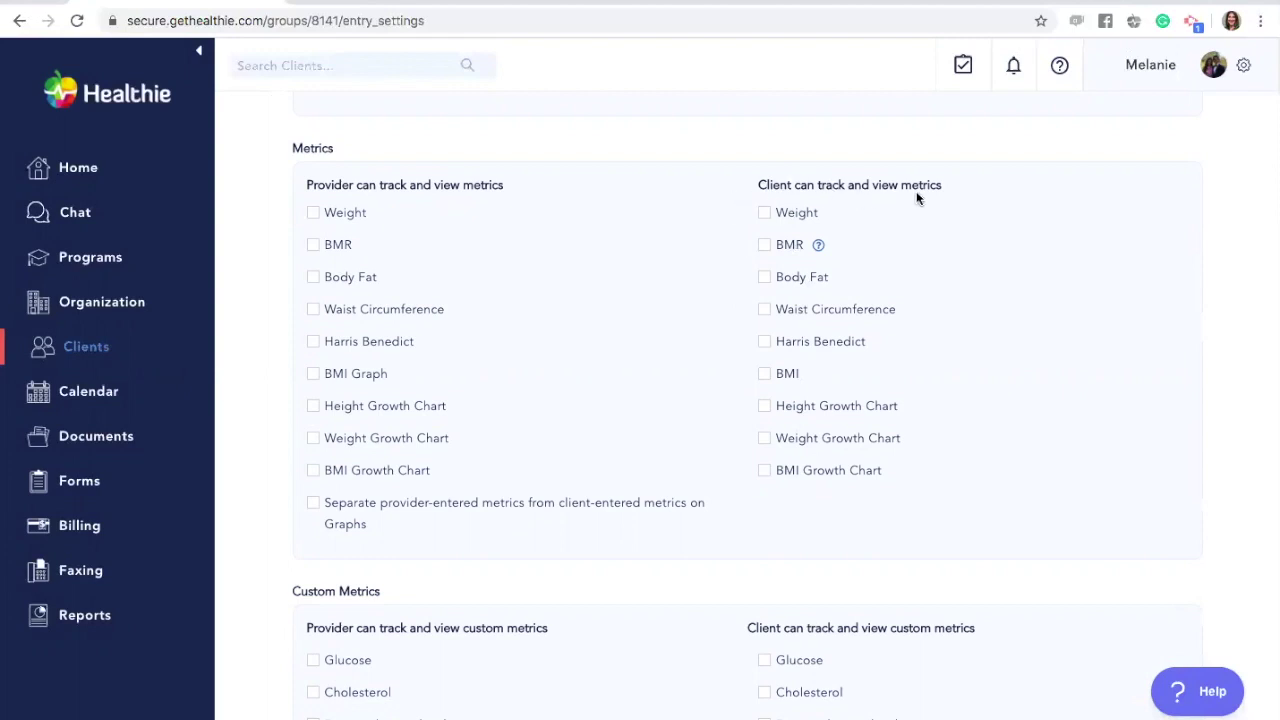
left_click(766, 214)
left_click(764, 248)
left_click(765, 248)
left_click(766, 214)
scroll(779, 362, "down", 1)
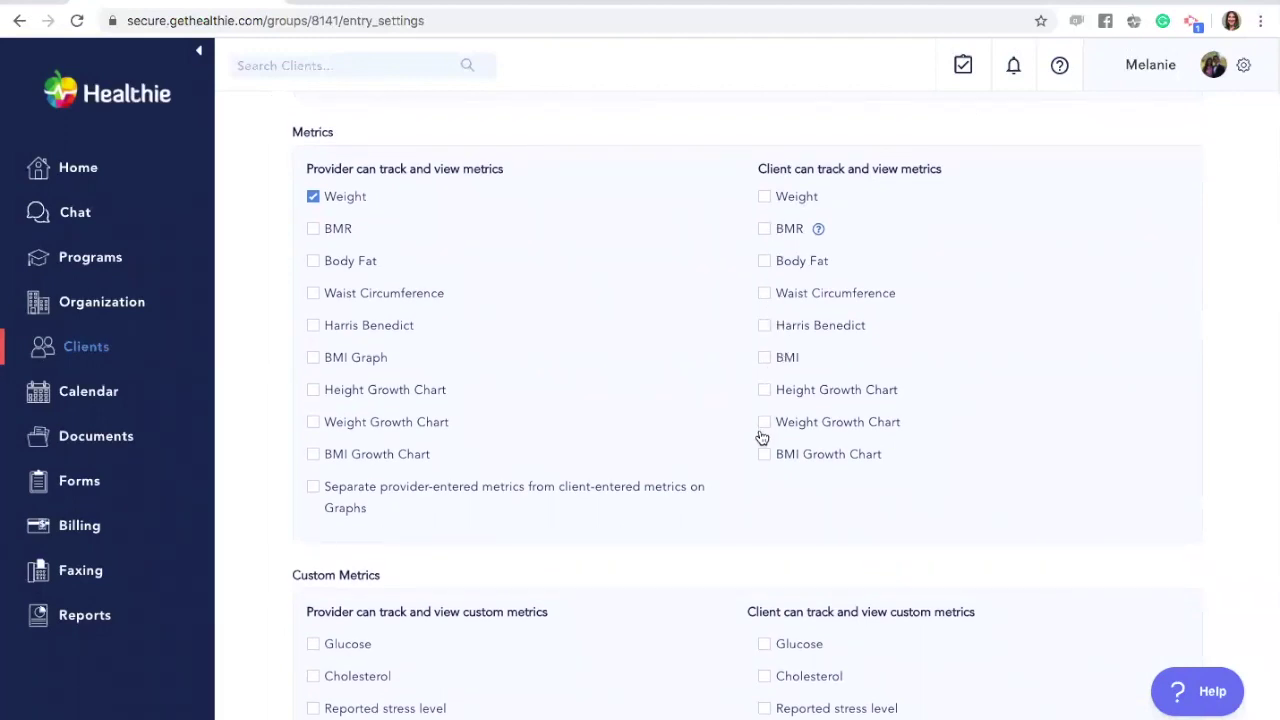
Let clients track and view the custom metrics Blood Pressure, Blood Glucose and Vitamin D
scroll(794, 482, "down", 1)
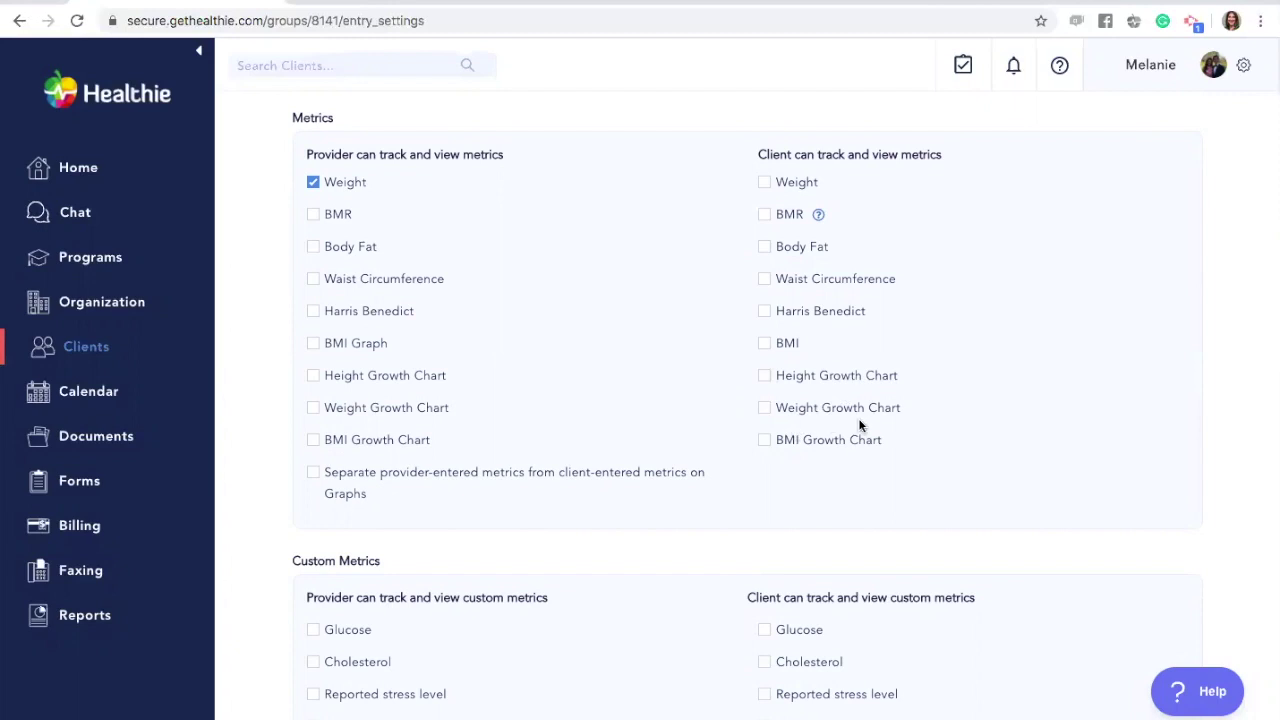
scroll(841, 431, "down", 2)
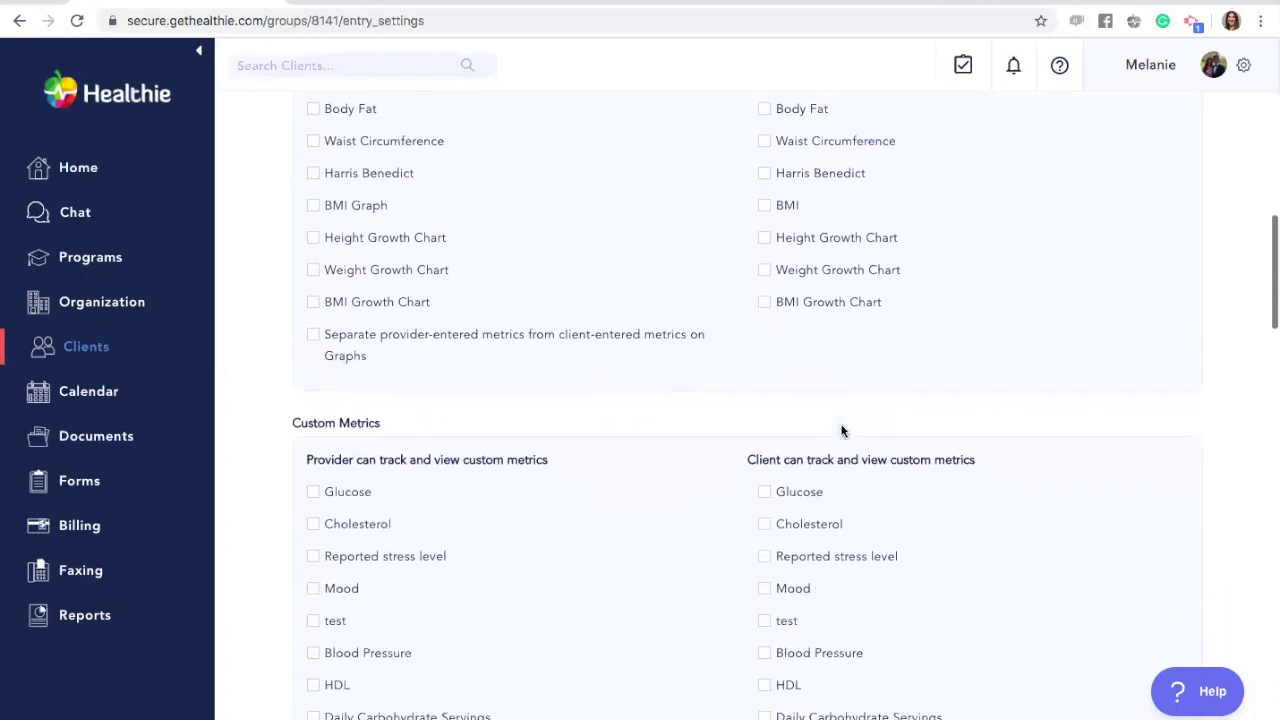
scroll(799, 470, "down", 2)
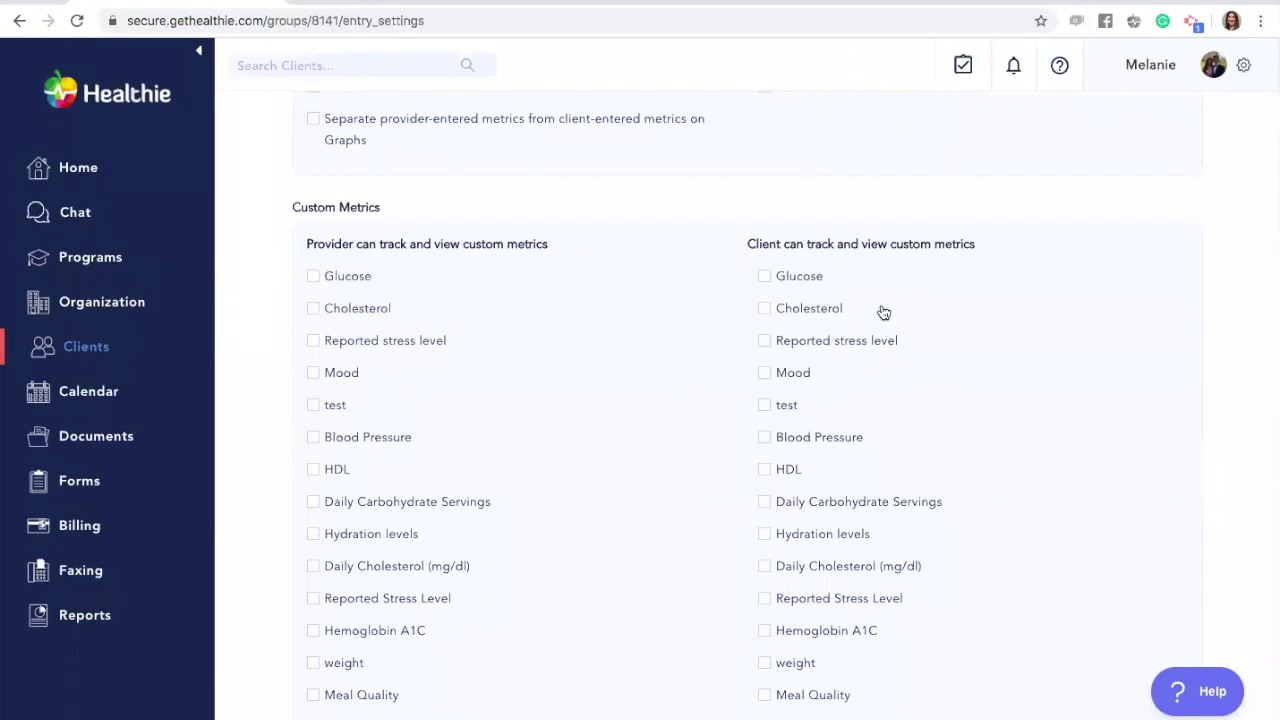
scroll(866, 452, "down", 2)
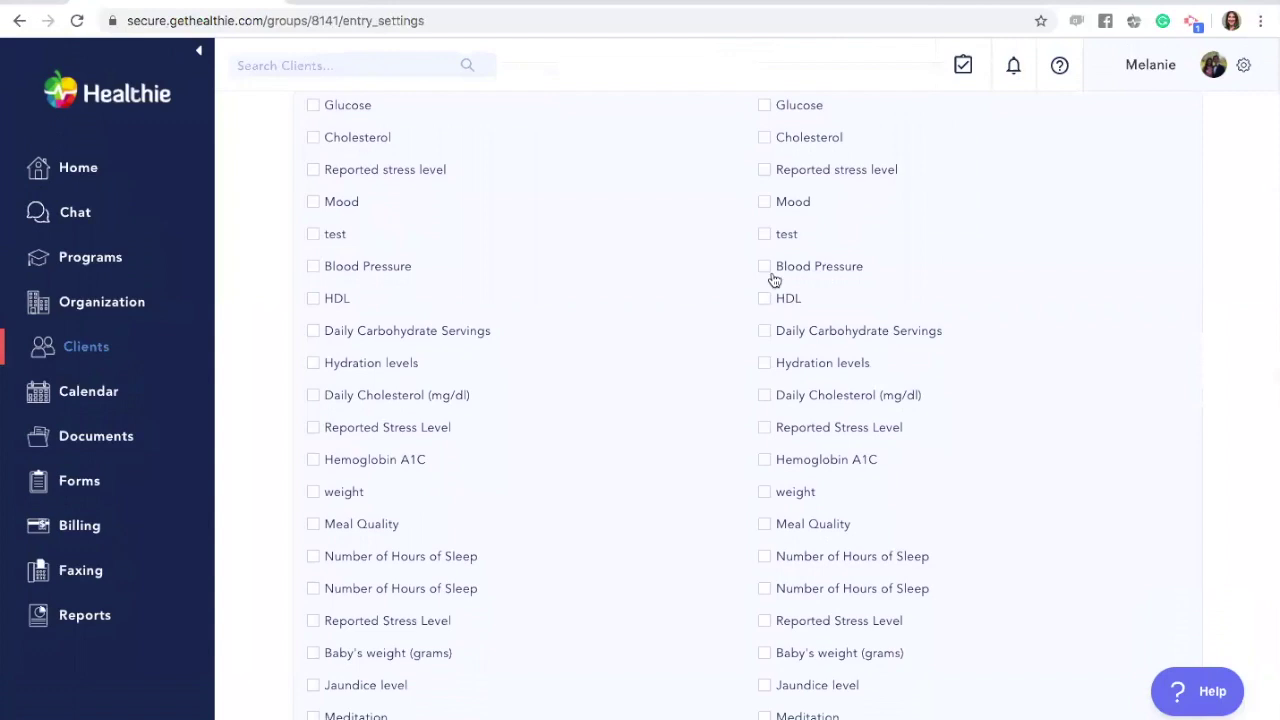
left_click(770, 272)
scroll(822, 568, "down", 1)
scroll(822, 568, "down", 1)
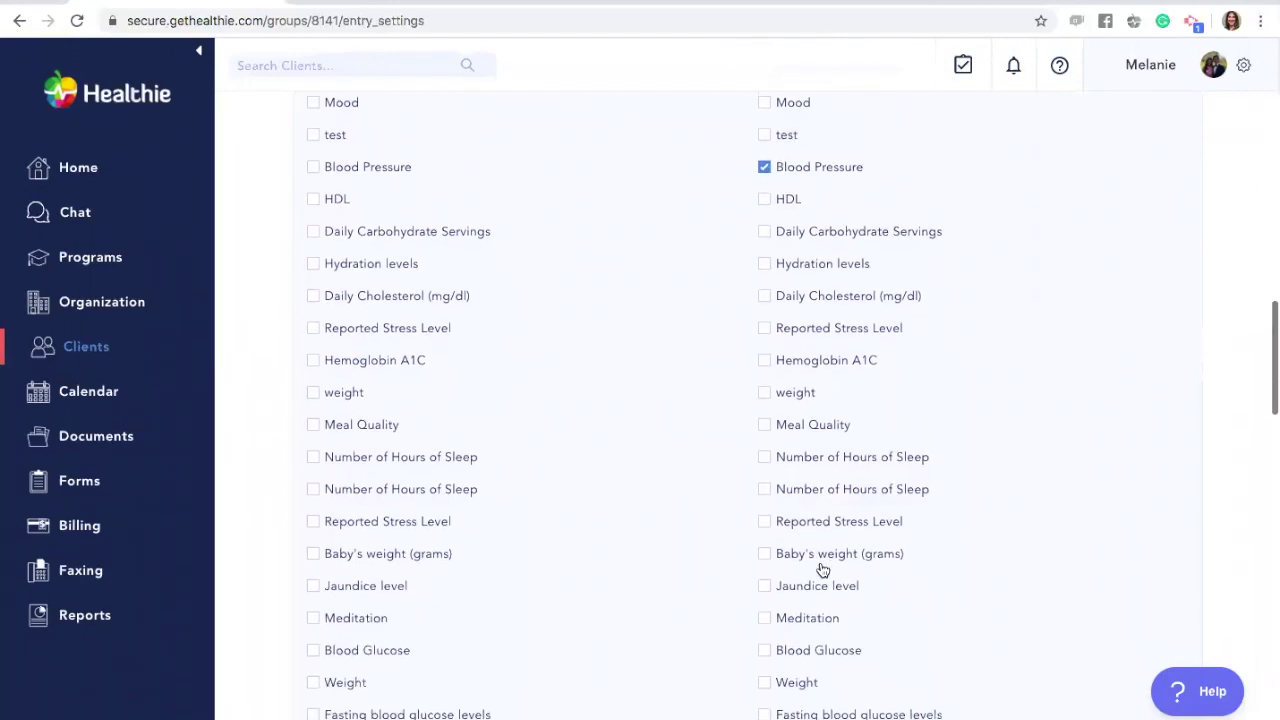
scroll(773, 600, "down", 1)
left_click(765, 602)
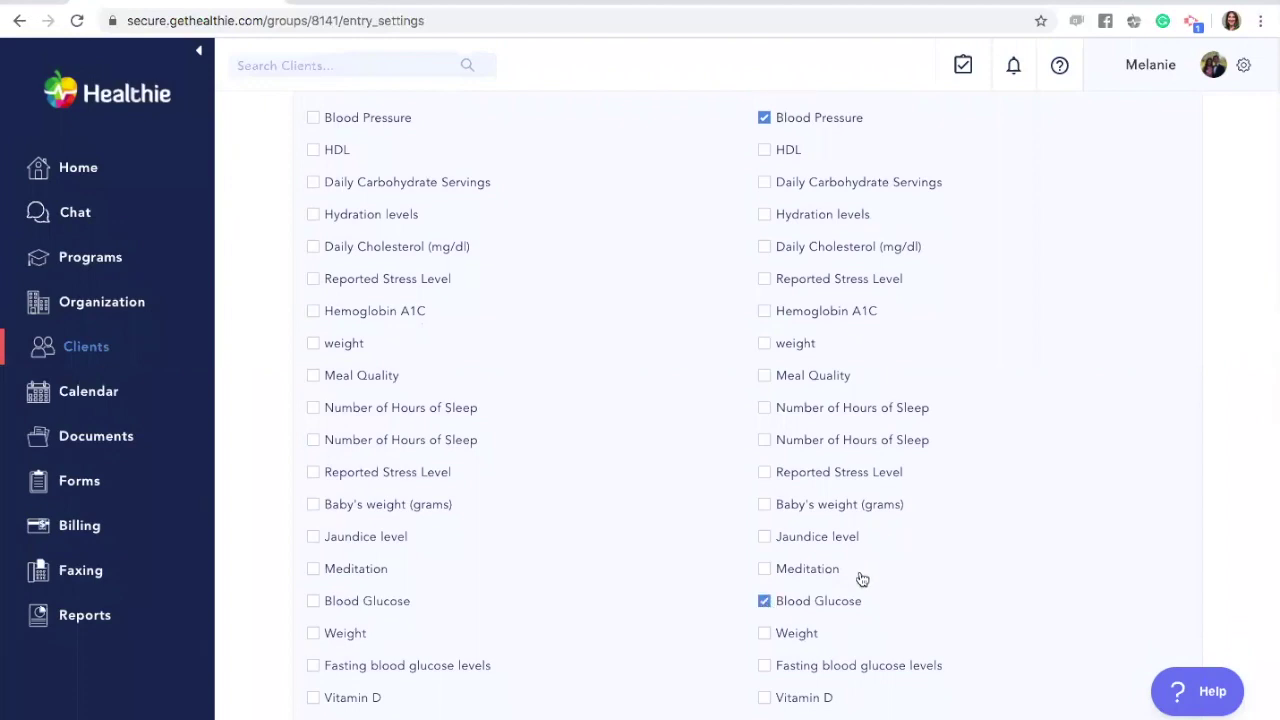
scroll(850, 600, "down", 1)
left_click(766, 647)
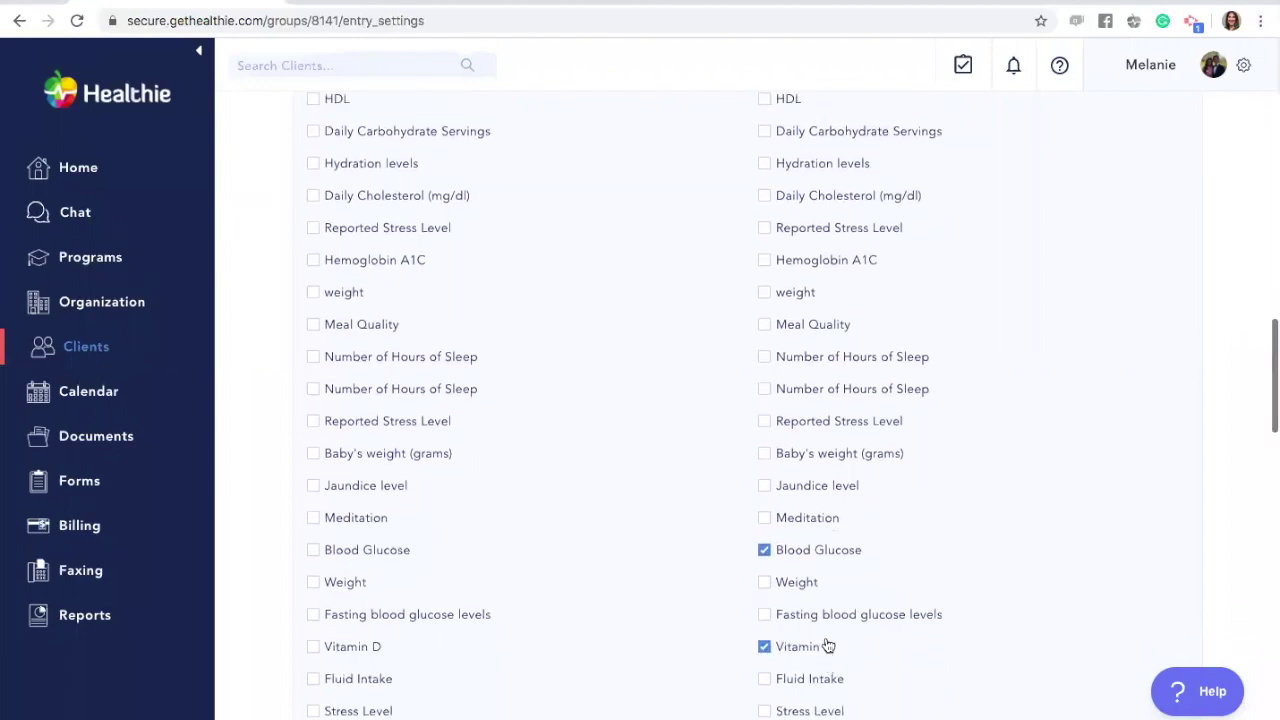
Try enabling workout tracking and selfies for clients in the group's fitness settings
scroll(828, 646, "up", 5)
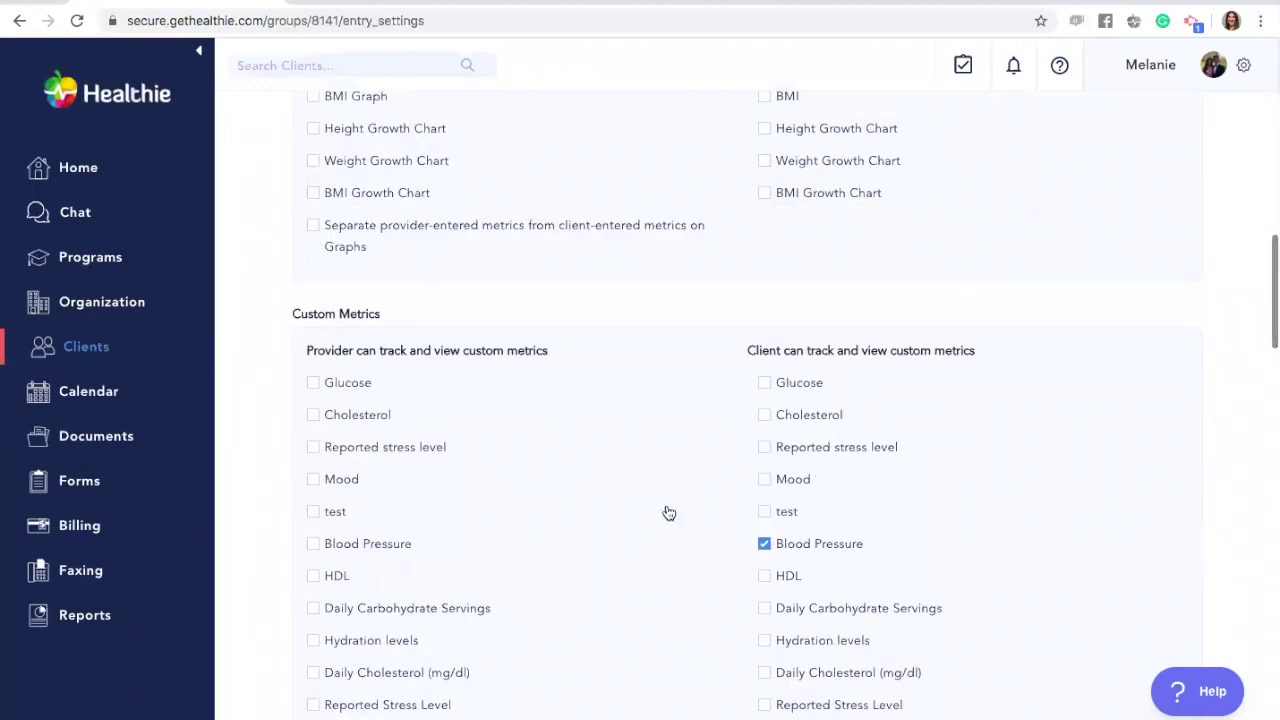
scroll(684, 563, "down", 2)
scroll(684, 566, "down", 10)
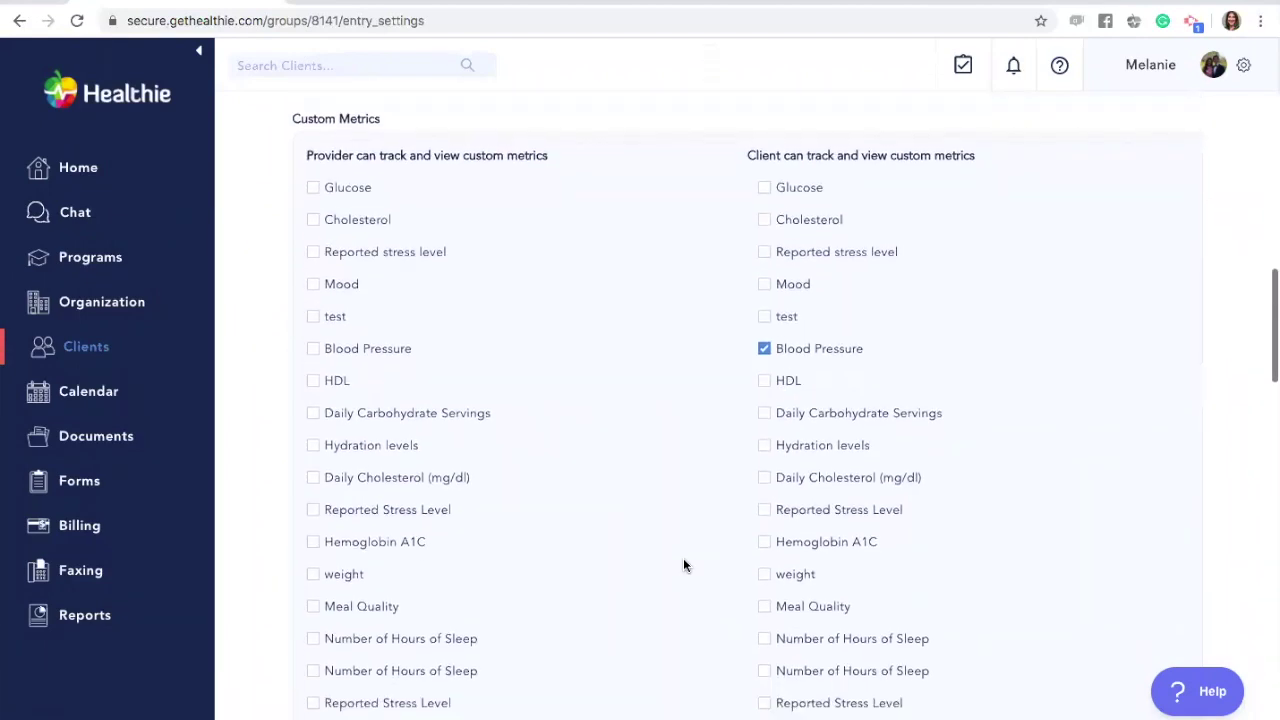
scroll(684, 567, "down", 5)
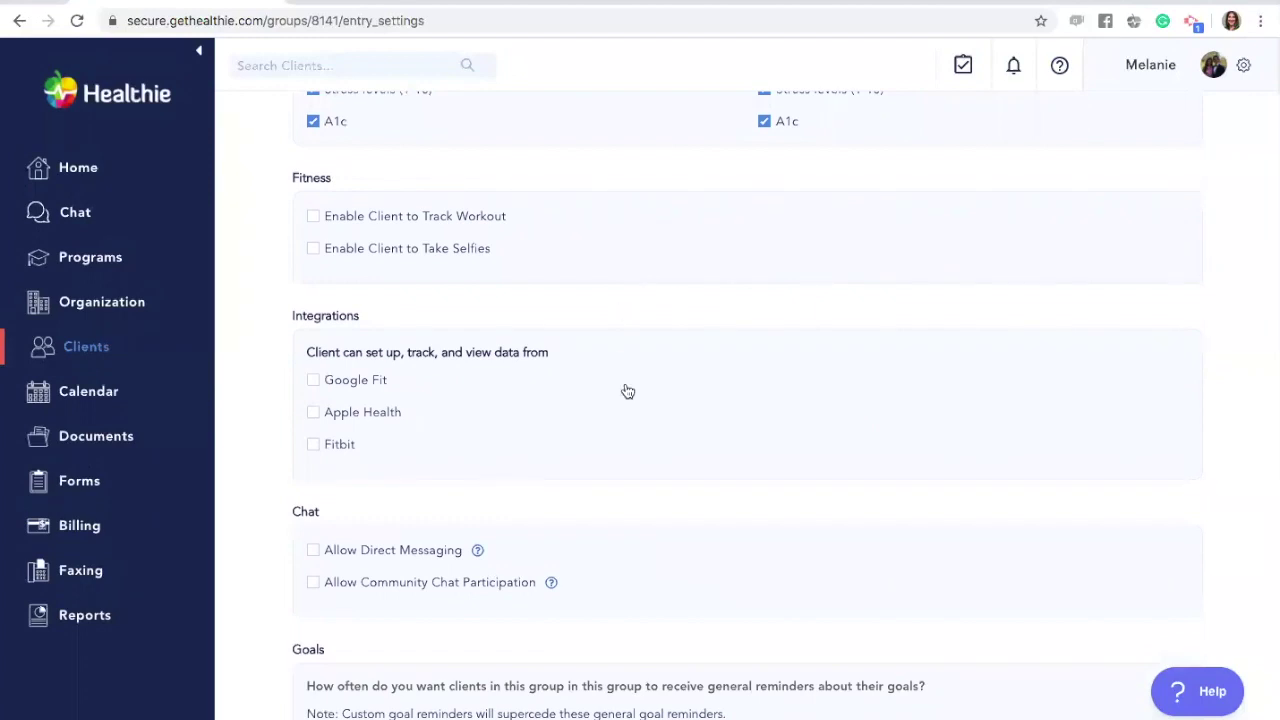
scroll(626, 391, "down", 1)
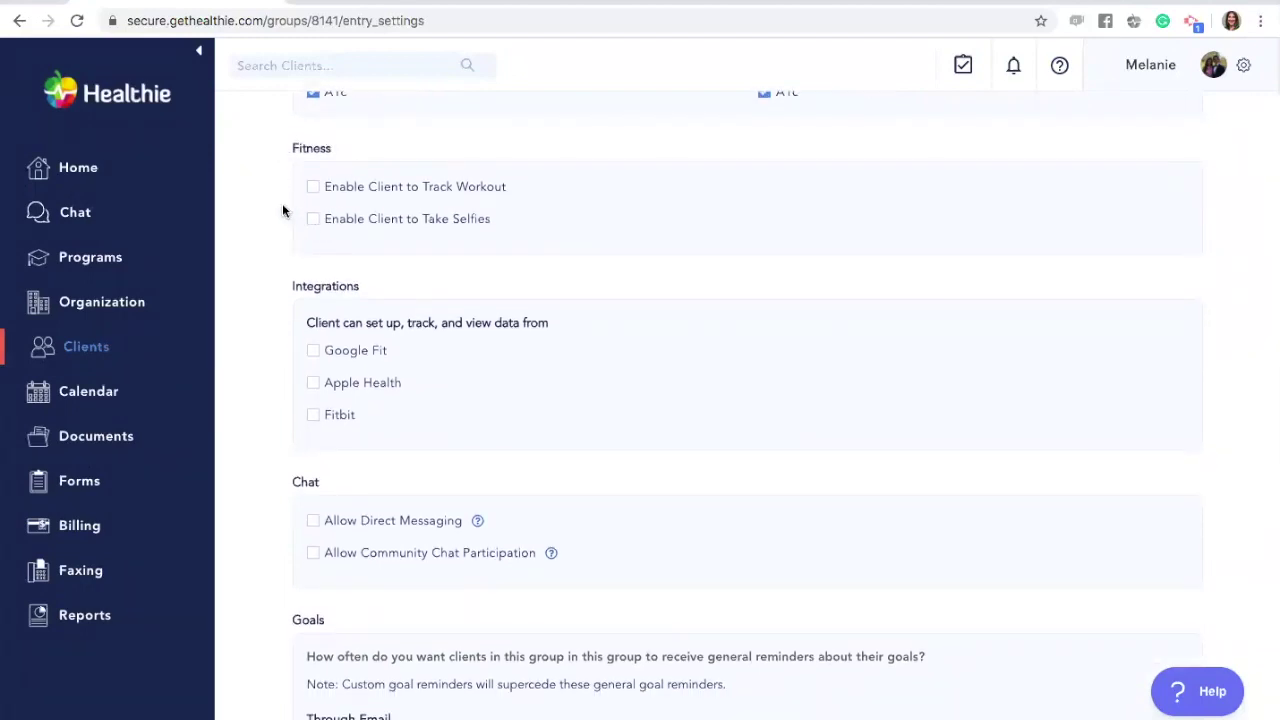
left_click(312, 187)
left_click(312, 219)
left_click(313, 219)
left_click(313, 187)
Allow clients in the group to set up and track data from Google Fit, Apple Health and Fitbit
scroll(390, 497, "down", 2)
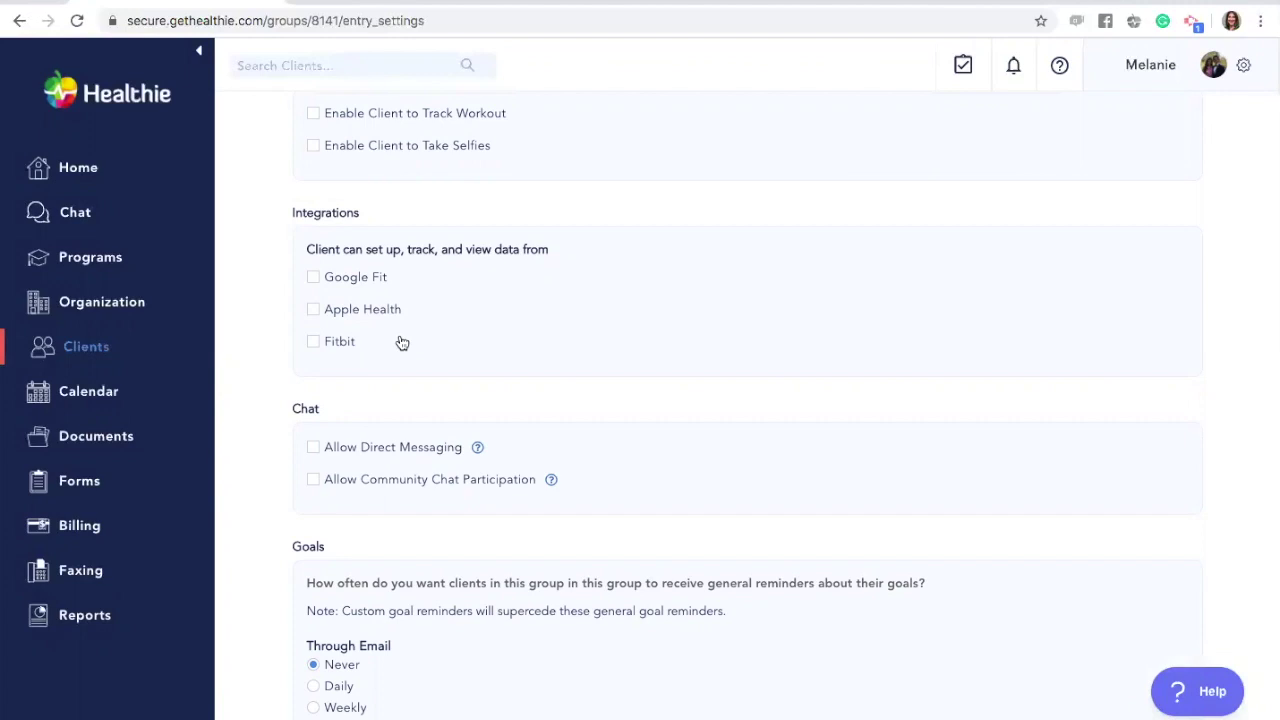
left_click(313, 277)
left_click(313, 309)
left_click(313, 341)
Allow community chat participation for the group while keeping direct messaging off
scroll(335, 428, "down", 2)
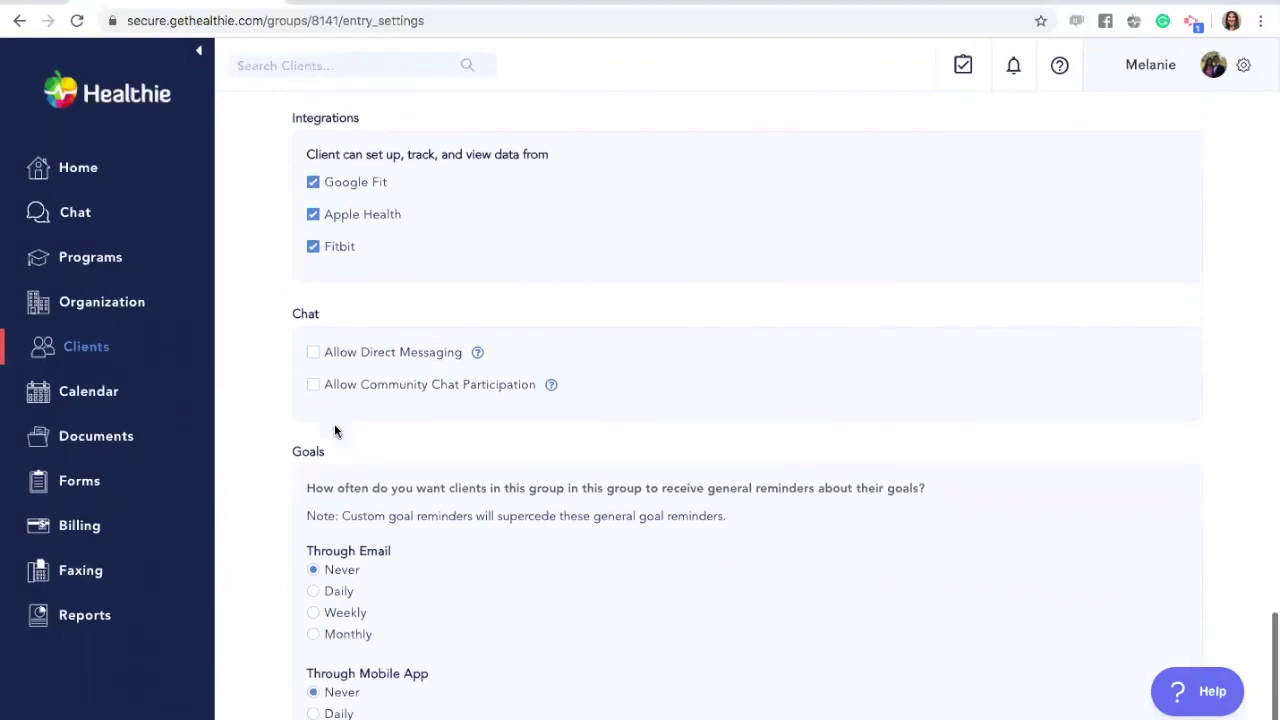
scroll(338, 432, "down", 1)
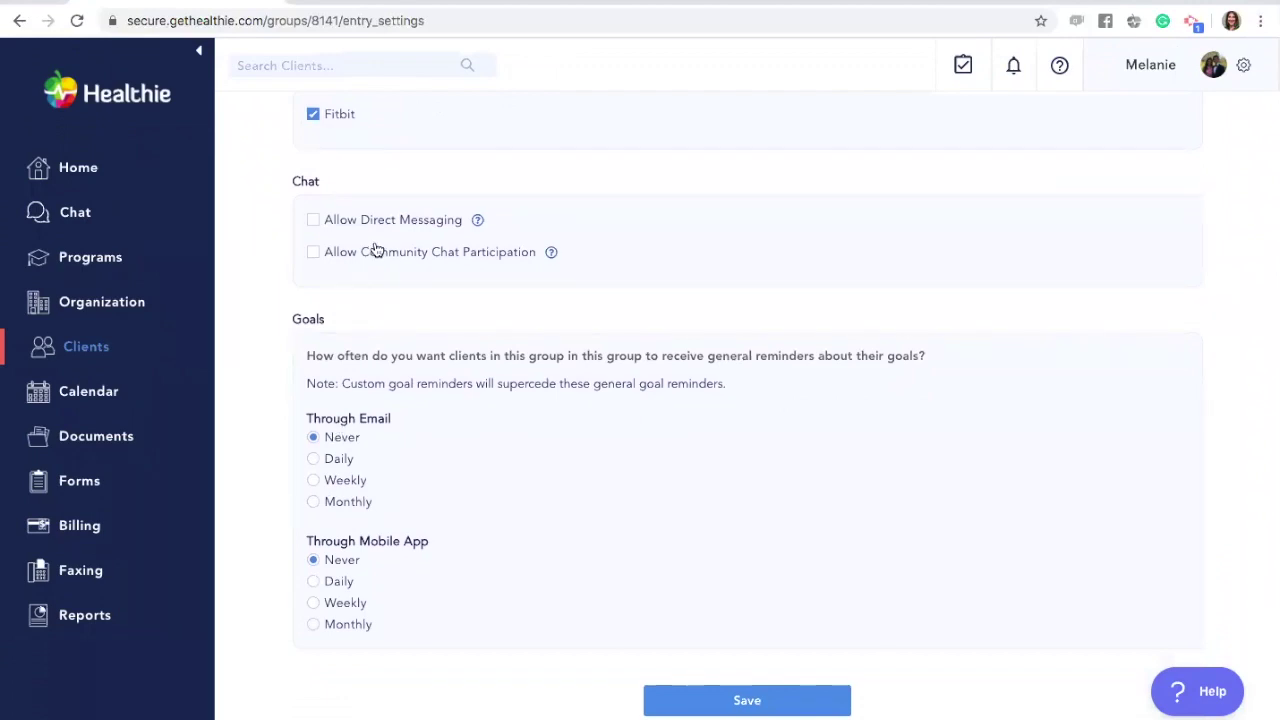
left_click(313, 221)
left_click(314, 257)
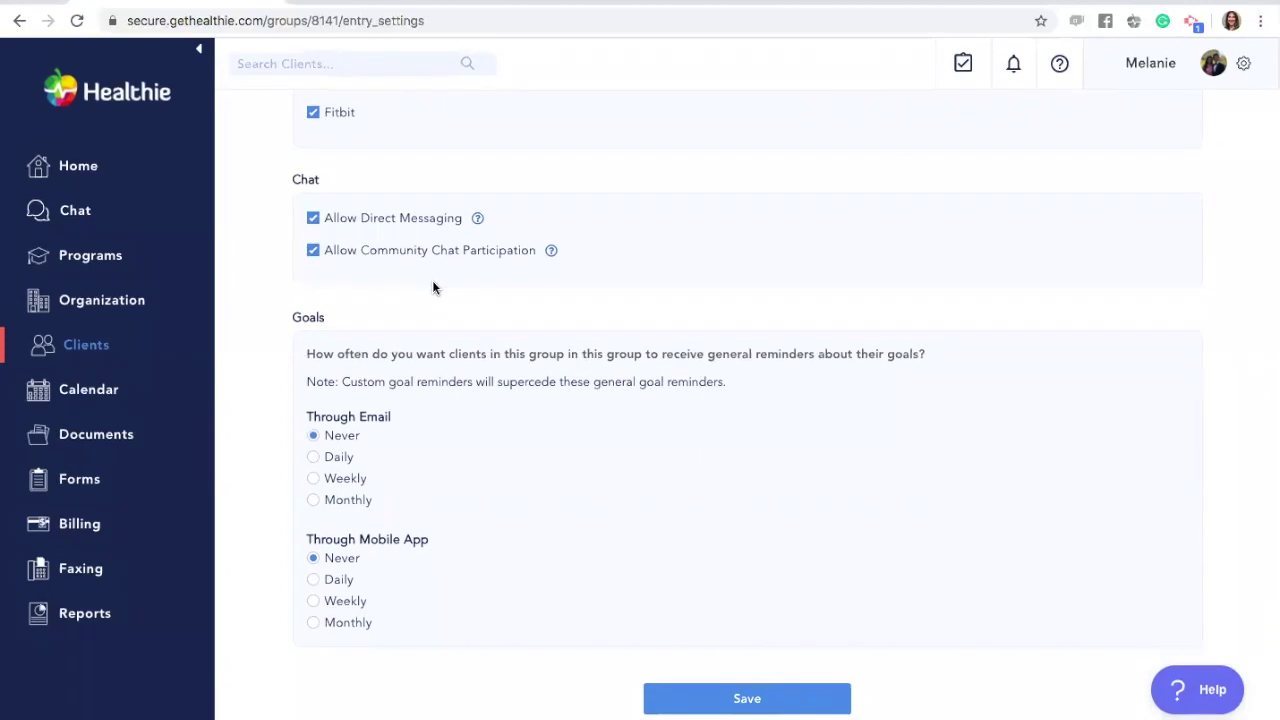
left_click(314, 222)
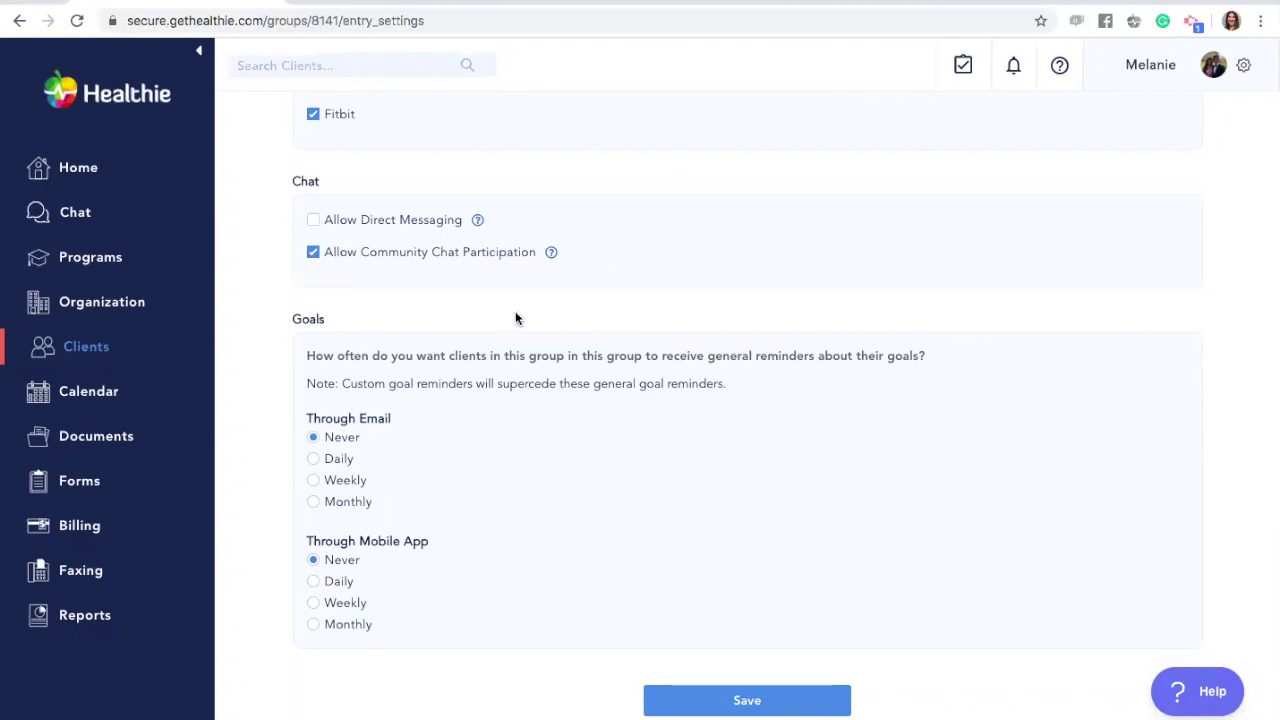
Check the goal reminder options and save the Eating Disorder Clients group settings
scroll(515, 317, "down", 1)
scroll(523, 362, "up", 1)
scroll(578, 380, "down", 1)
left_click(744, 702)
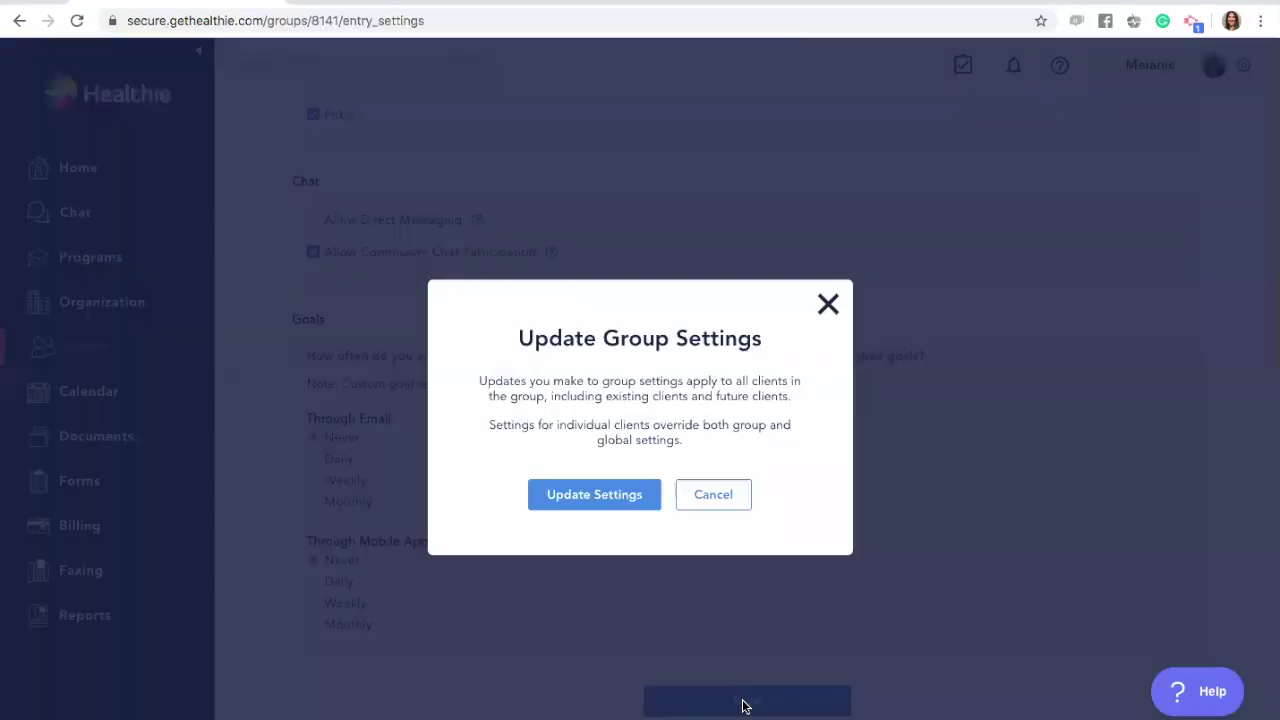
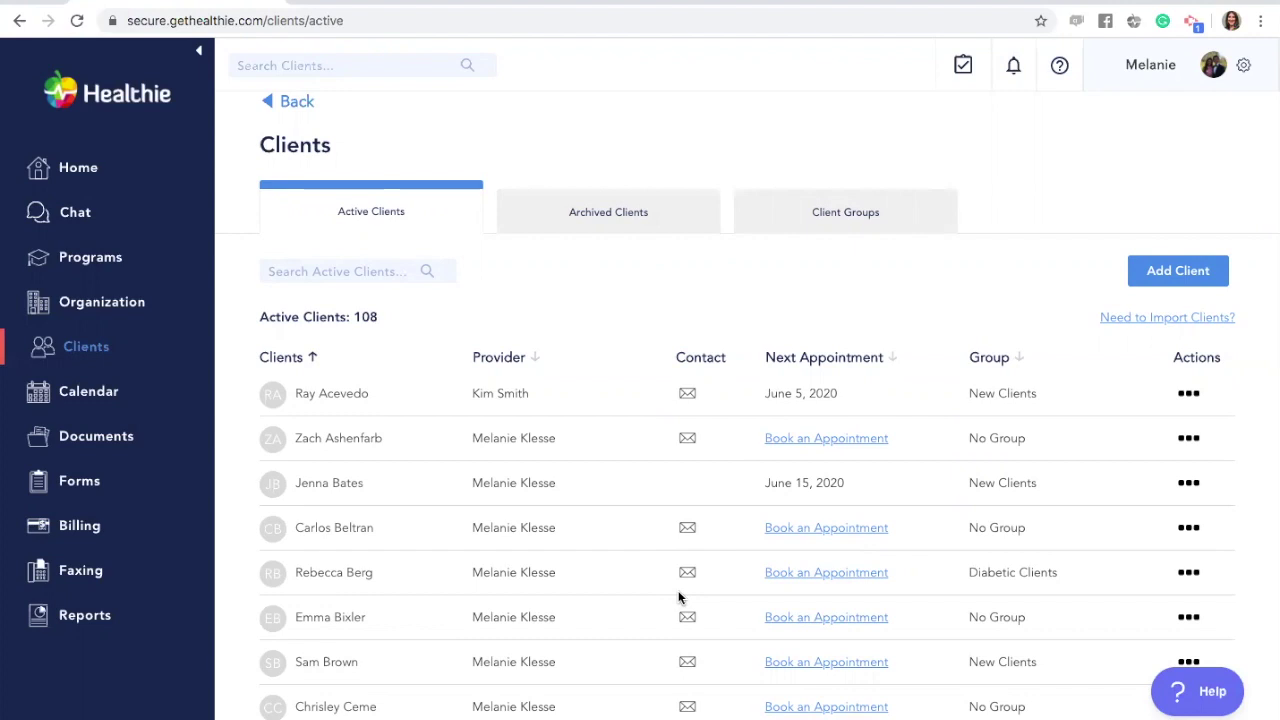
Open the first active client's profile actions and examine their personal information, including the group assignment
scroll(678, 597, "down", 1)
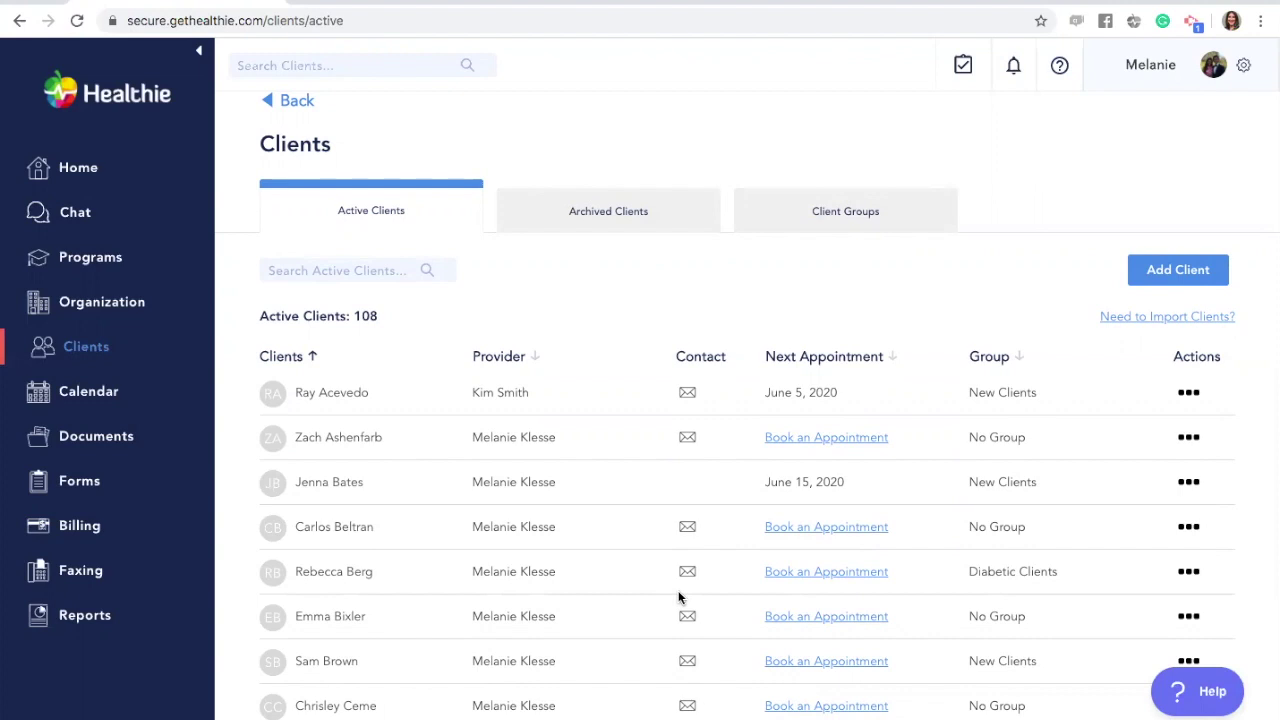
scroll(678, 597, "down", 1)
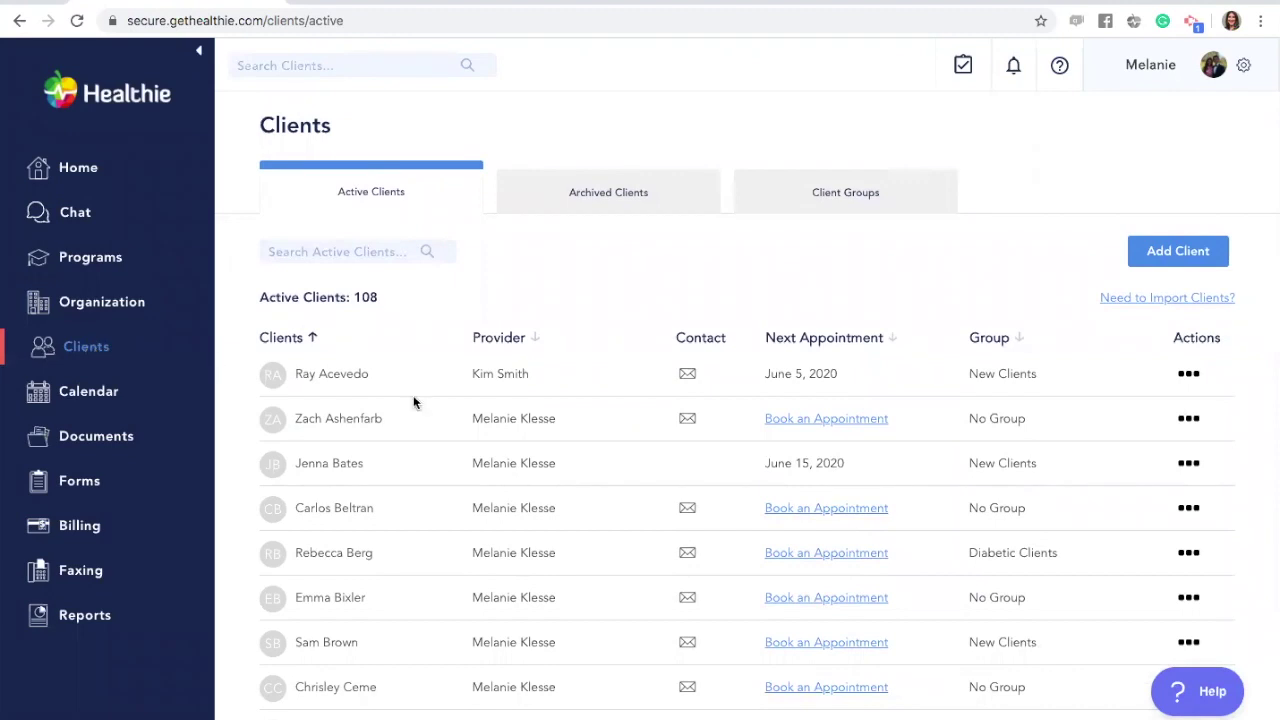
left_click(340, 374)
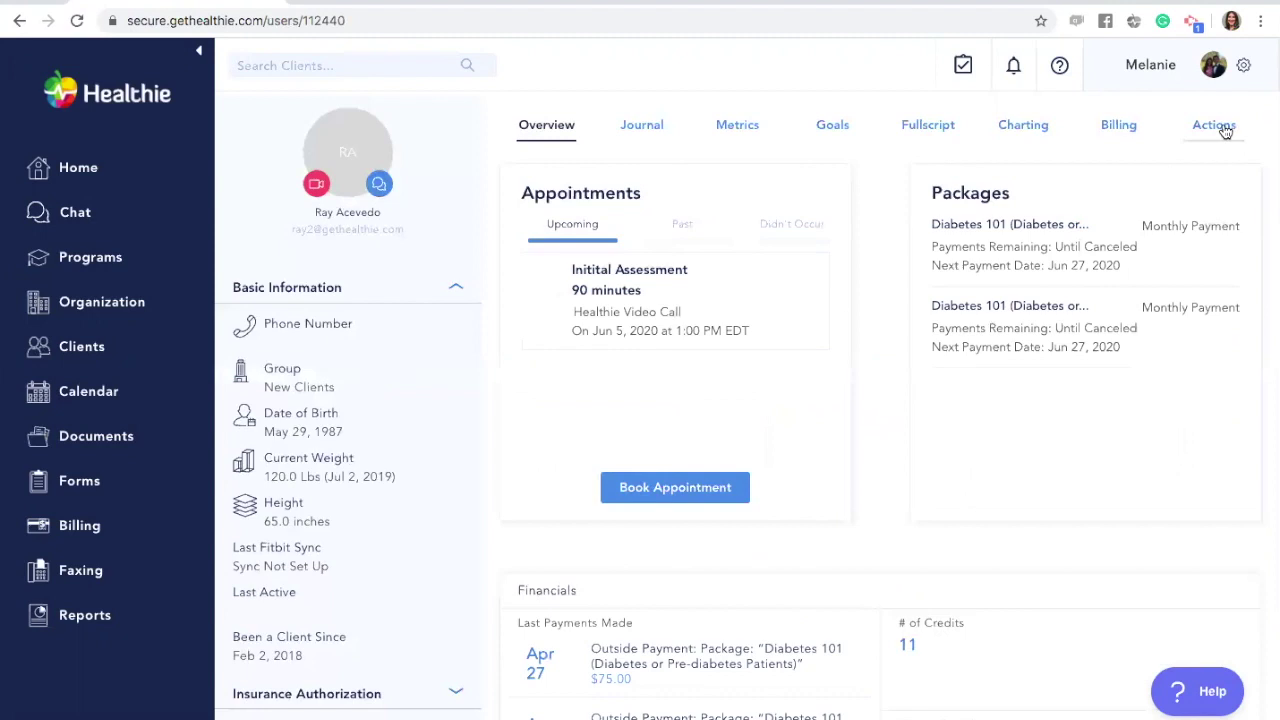
left_click(1218, 128)
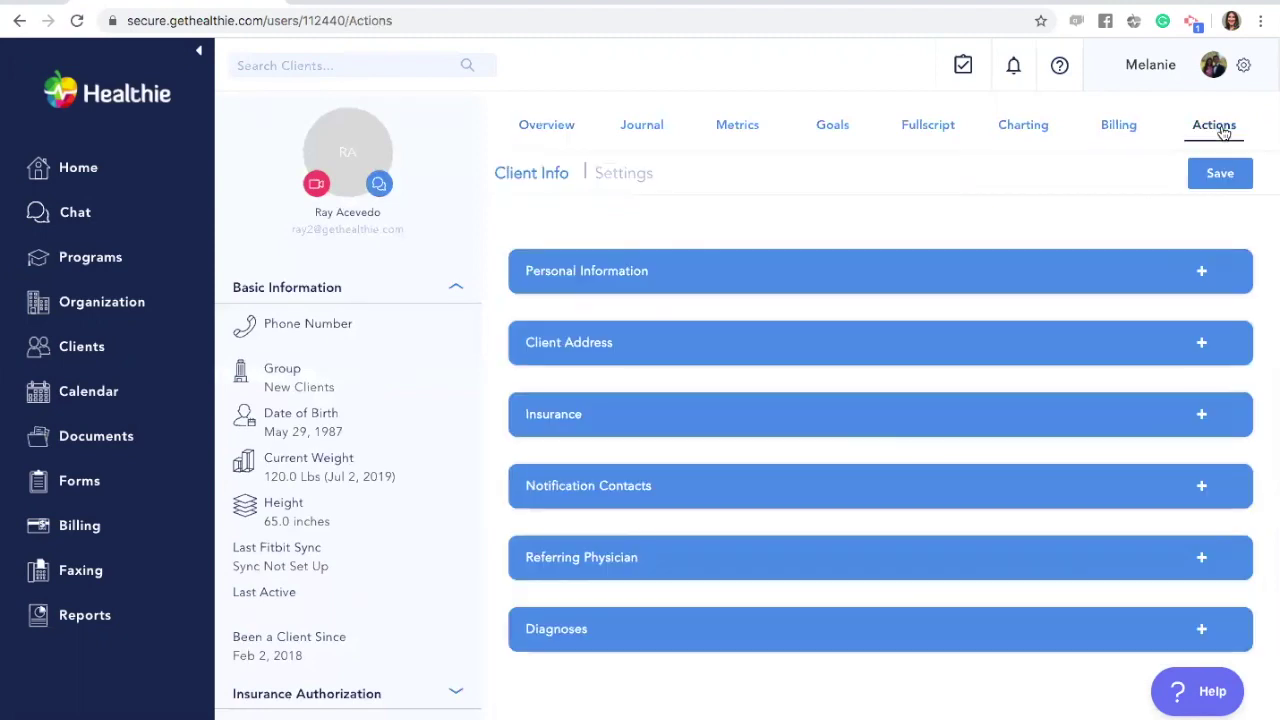
left_click(588, 277)
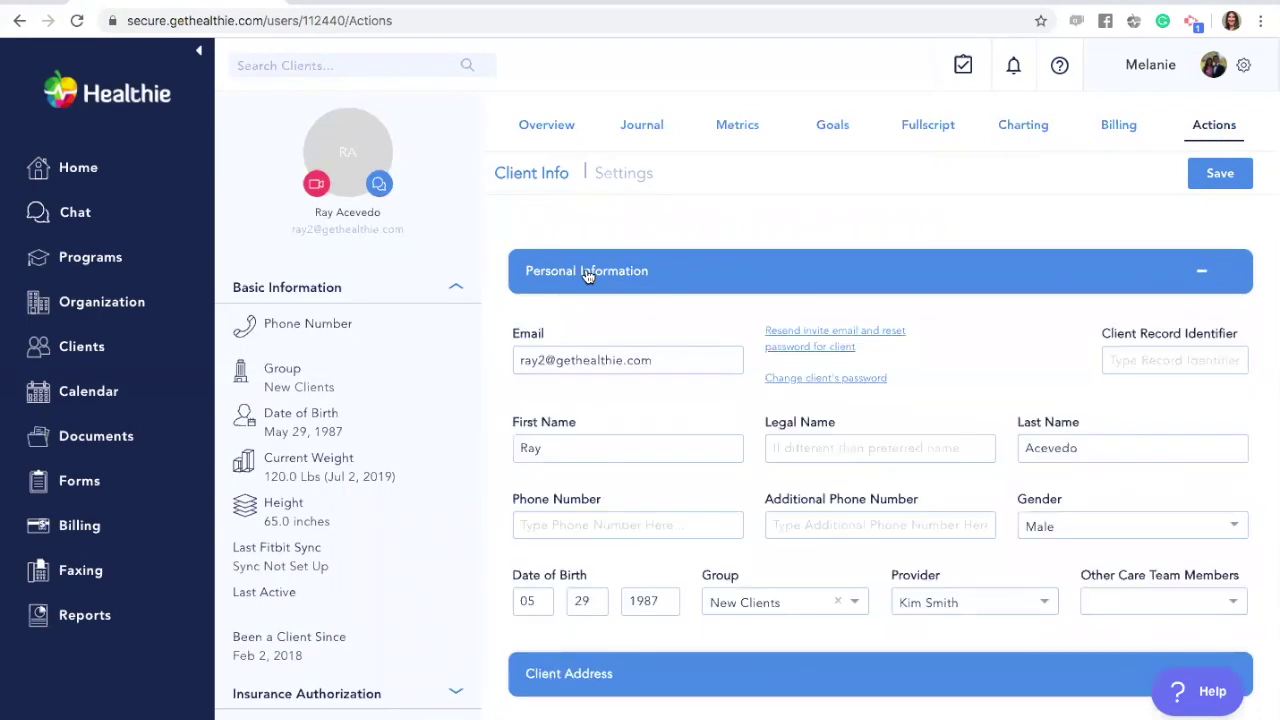
scroll(861, 369, "down", 2)
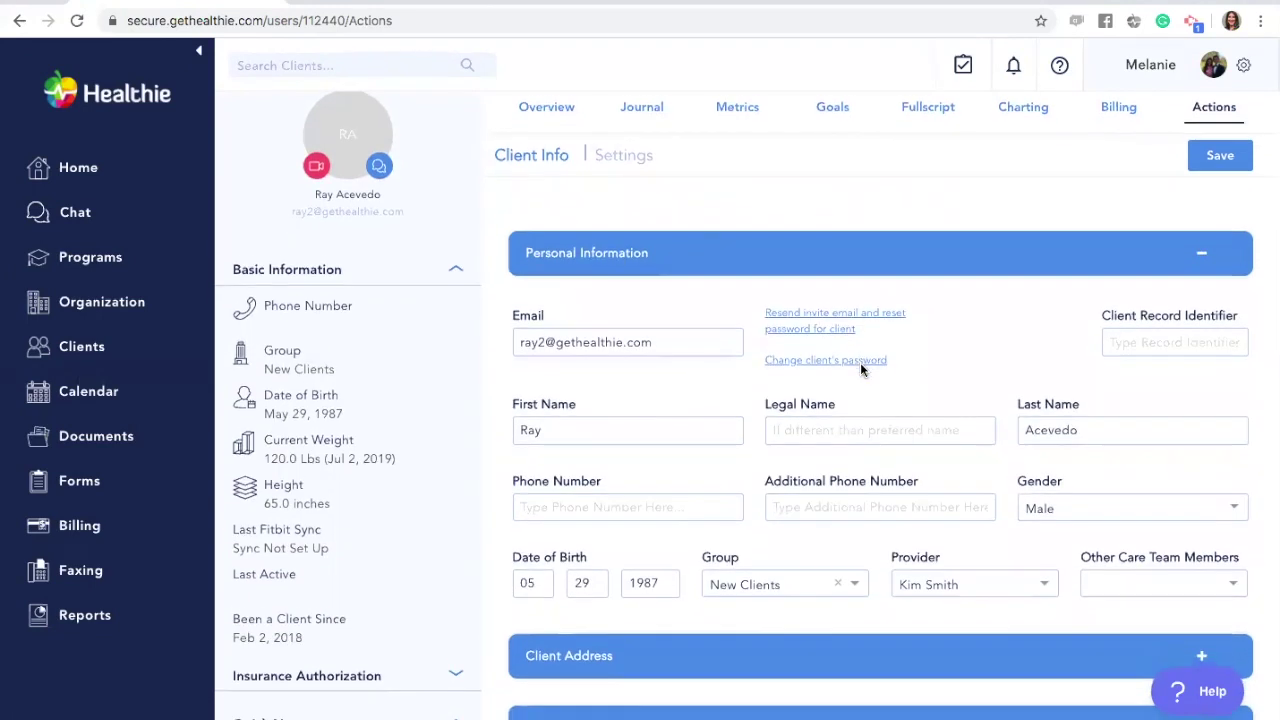
scroll(861, 366, "down", 2)
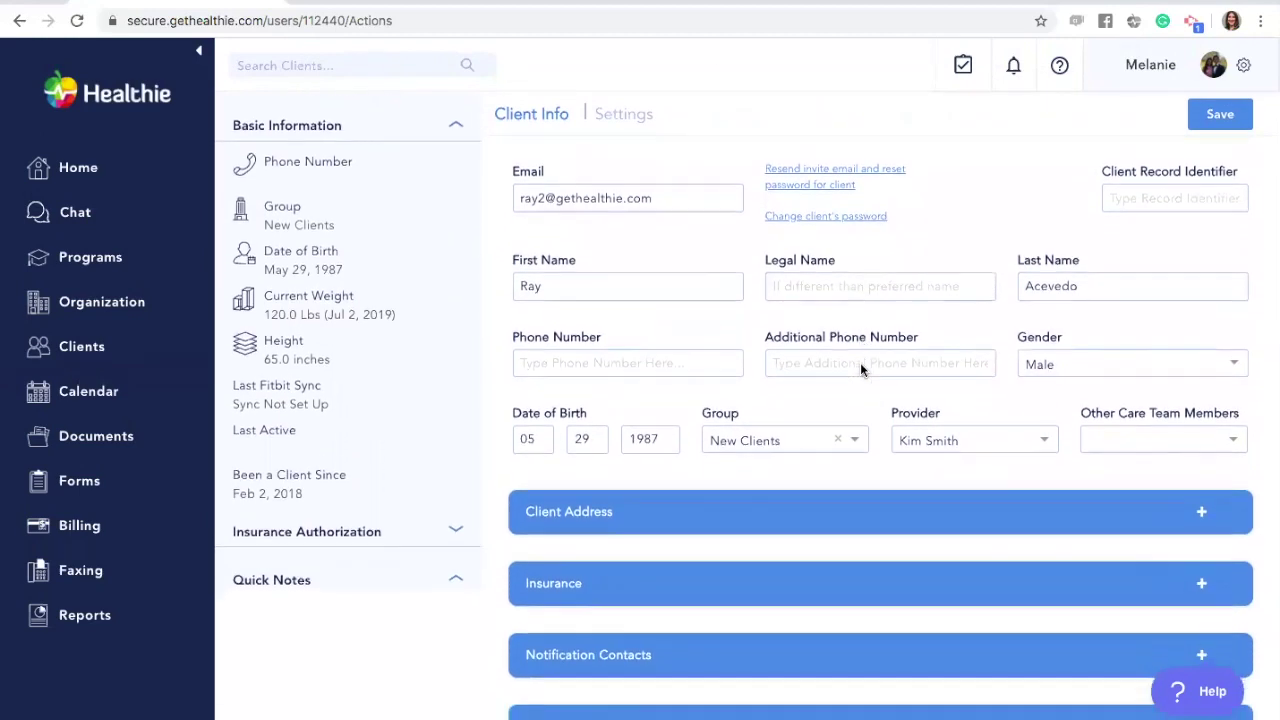
scroll(860, 369, "down", 3)
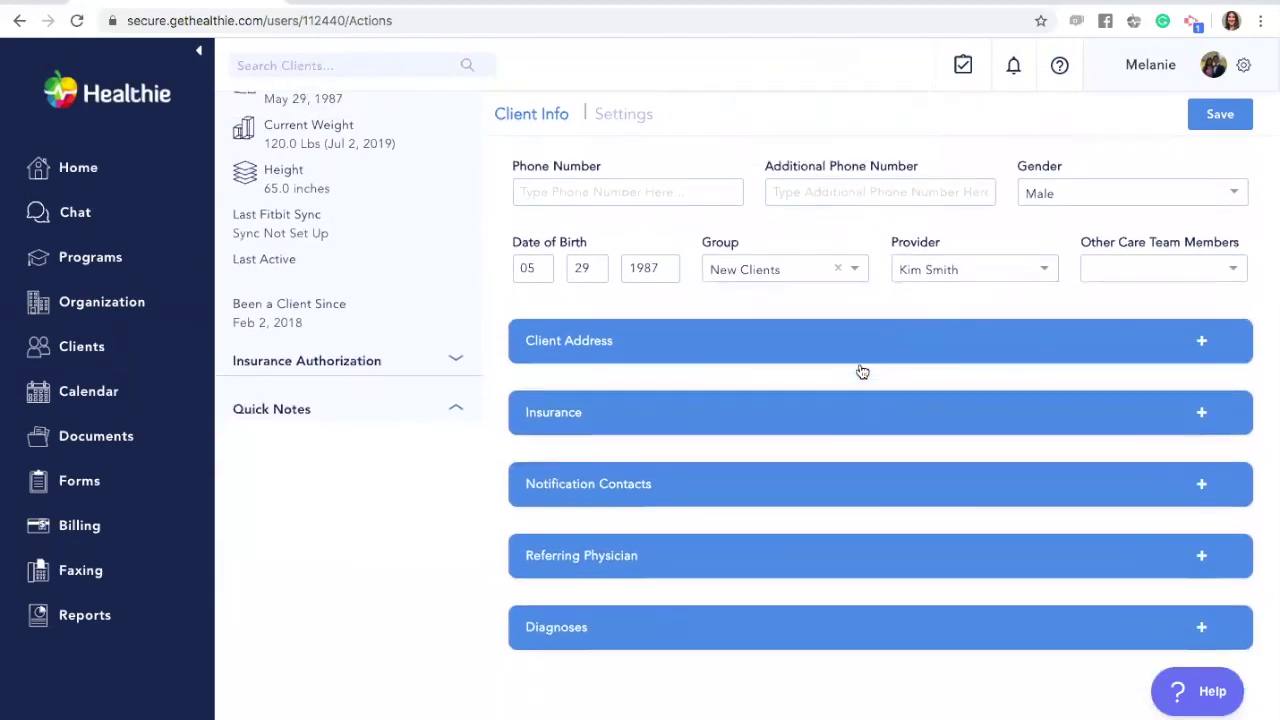
Change the client's group assignment to Nutrition clients and save the client information
scroll(862, 371, "up", 3)
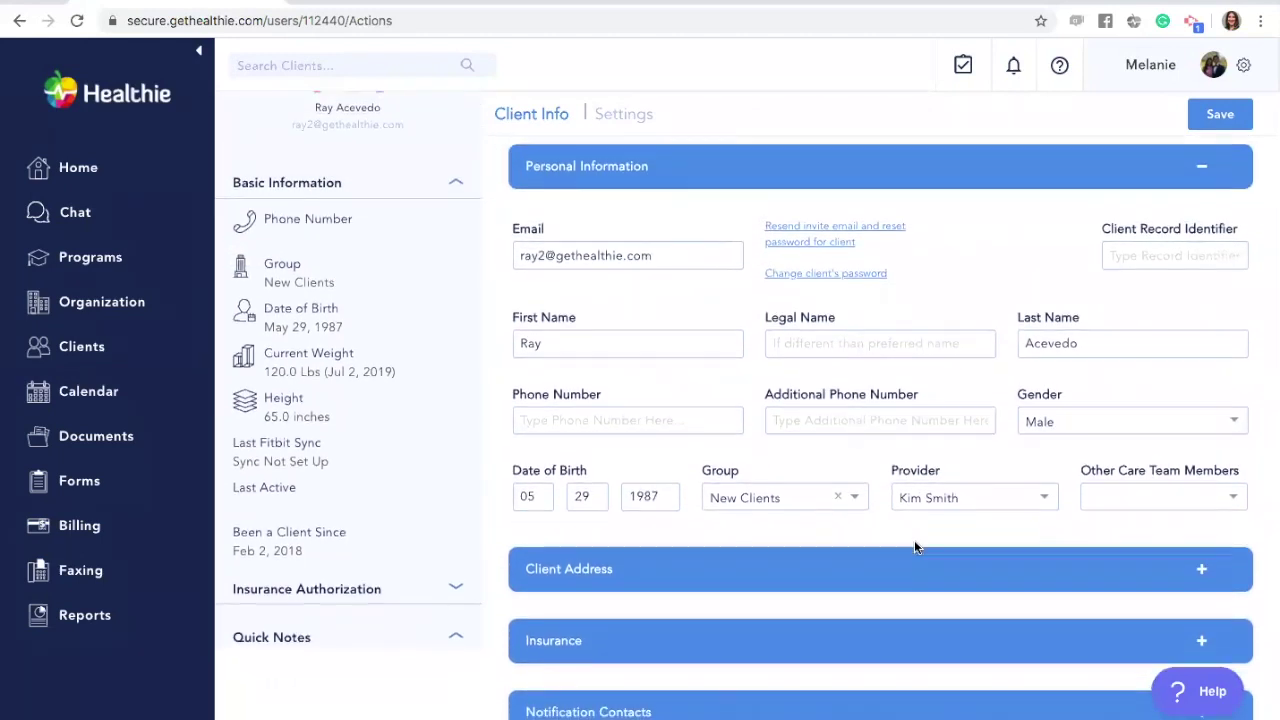
scroll(914, 542, "down", 1)
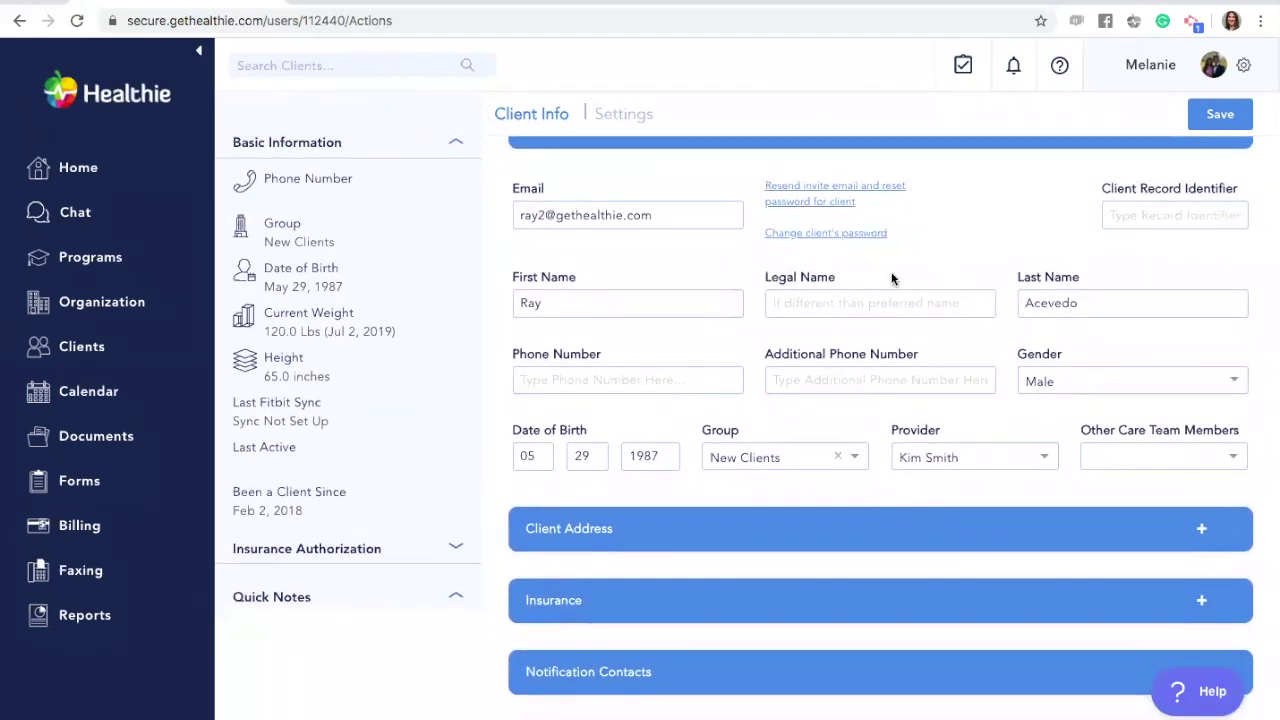
scroll(896, 434, "down", 1)
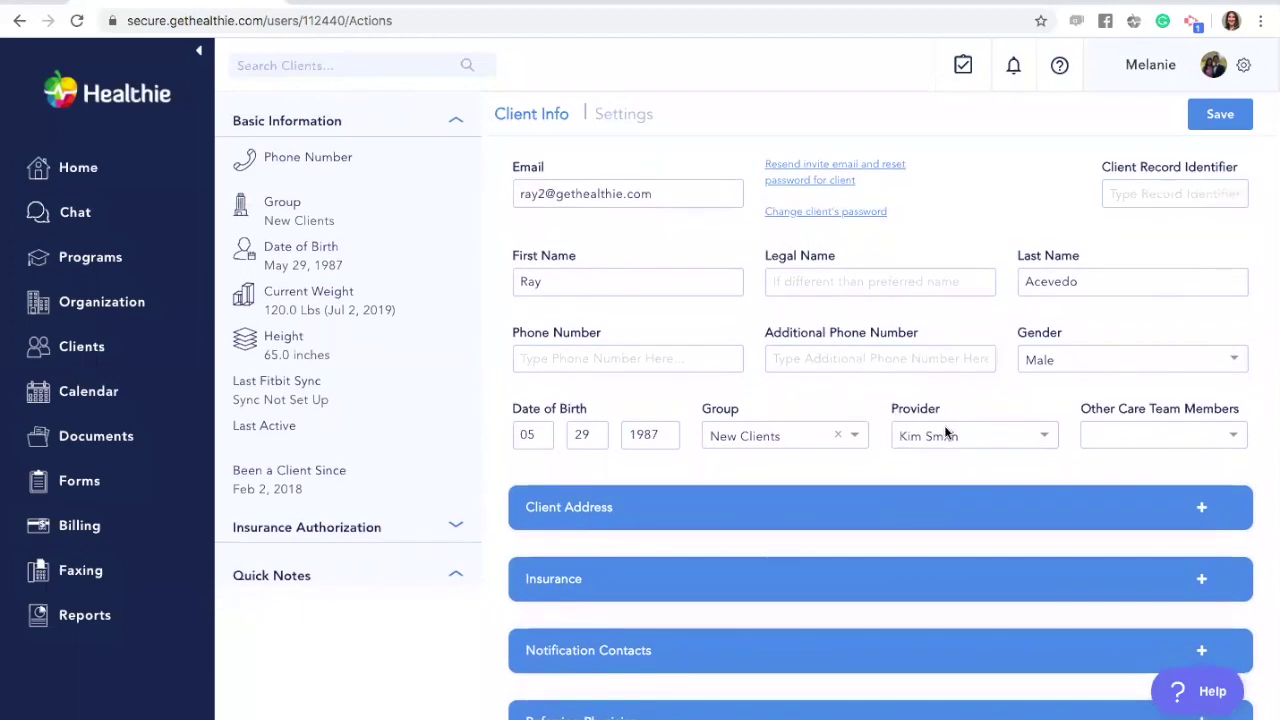
left_click(800, 436)
scroll(802, 512, "down", 3)
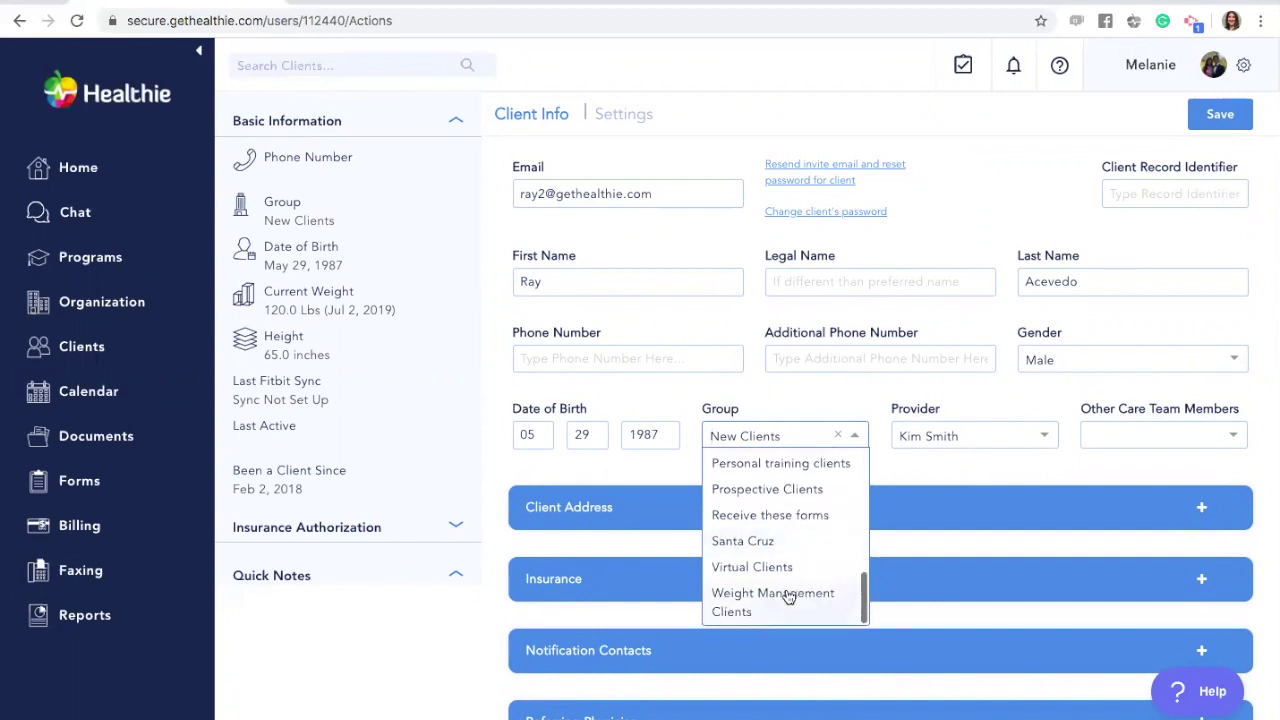
scroll(783, 580, "up", 1)
scroll(783, 580, "up", 3)
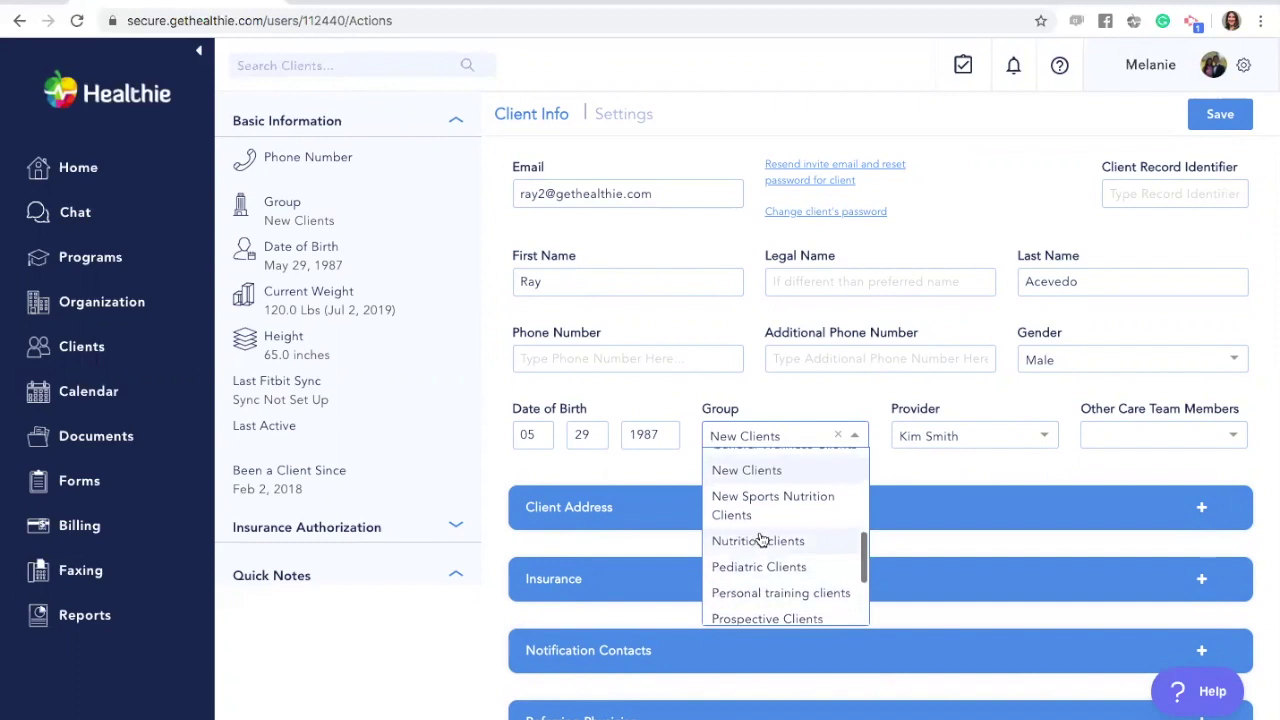
left_click(760, 535)
left_click(1224, 114)
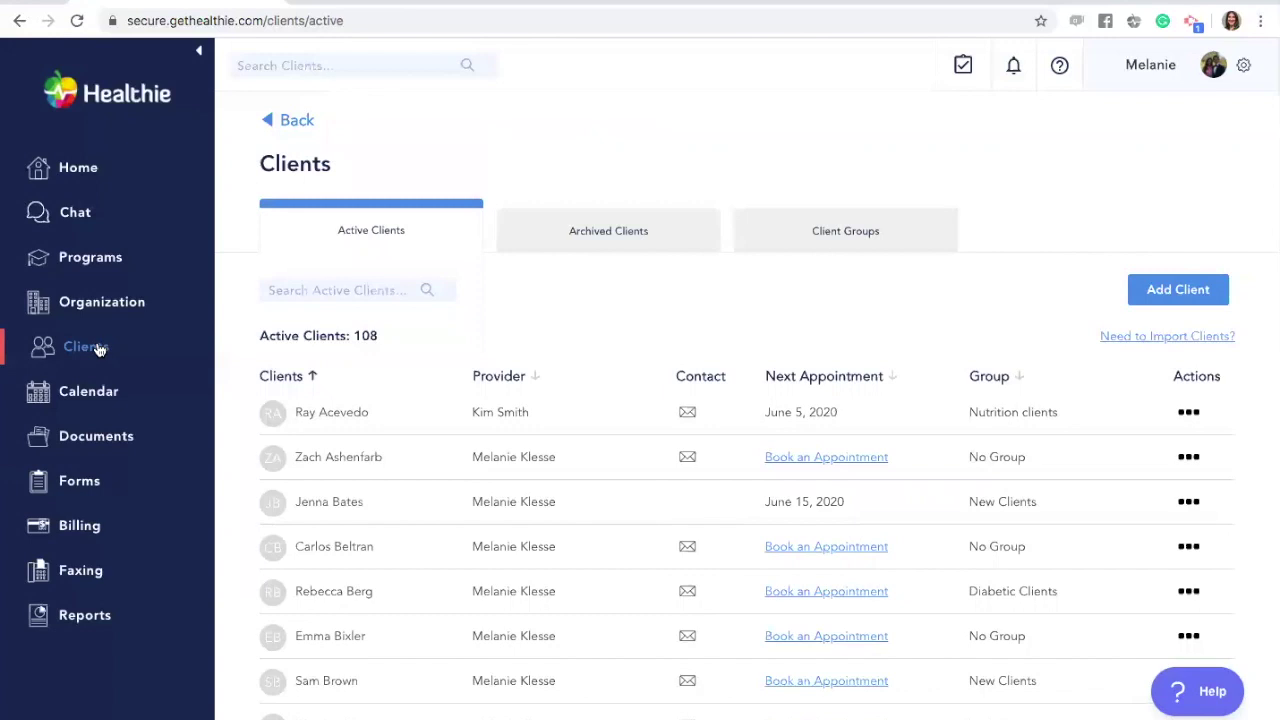
Start deleting the Weight Management Clients group from the client groups list, choosing Nutrition clients as the group its client moves to
left_click(890, 216)
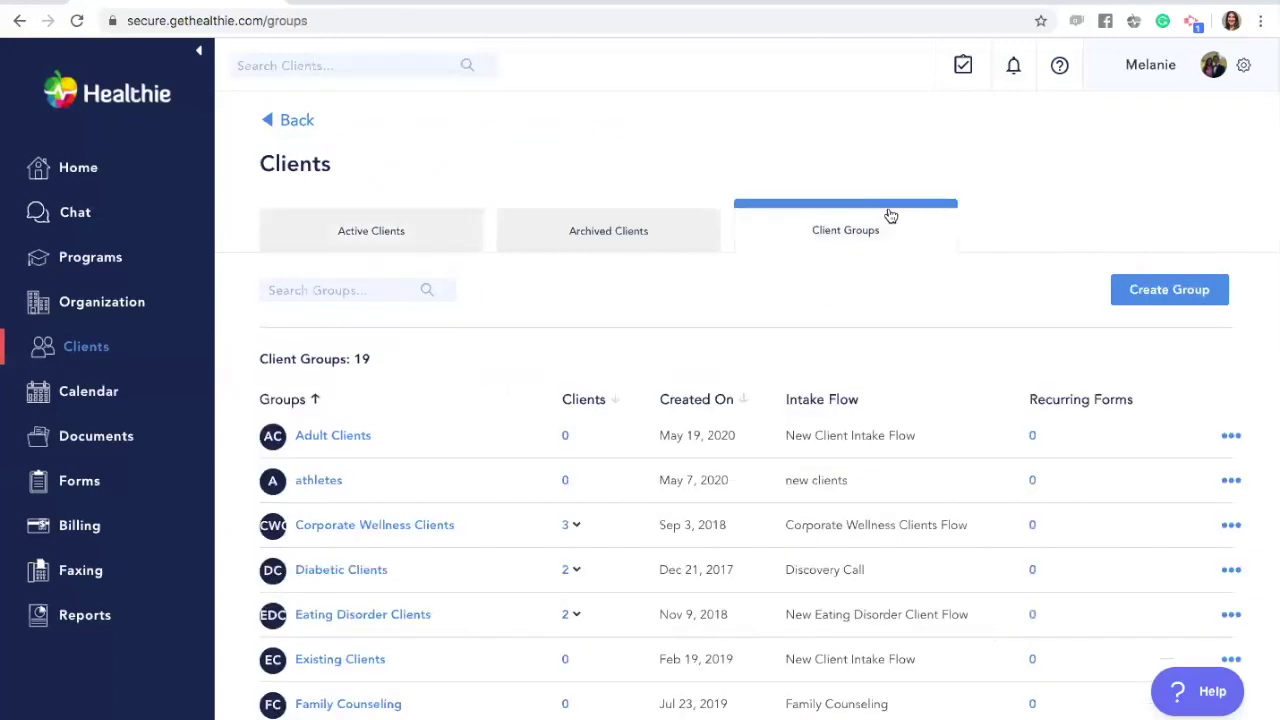
scroll(807, 480, "down", 3)
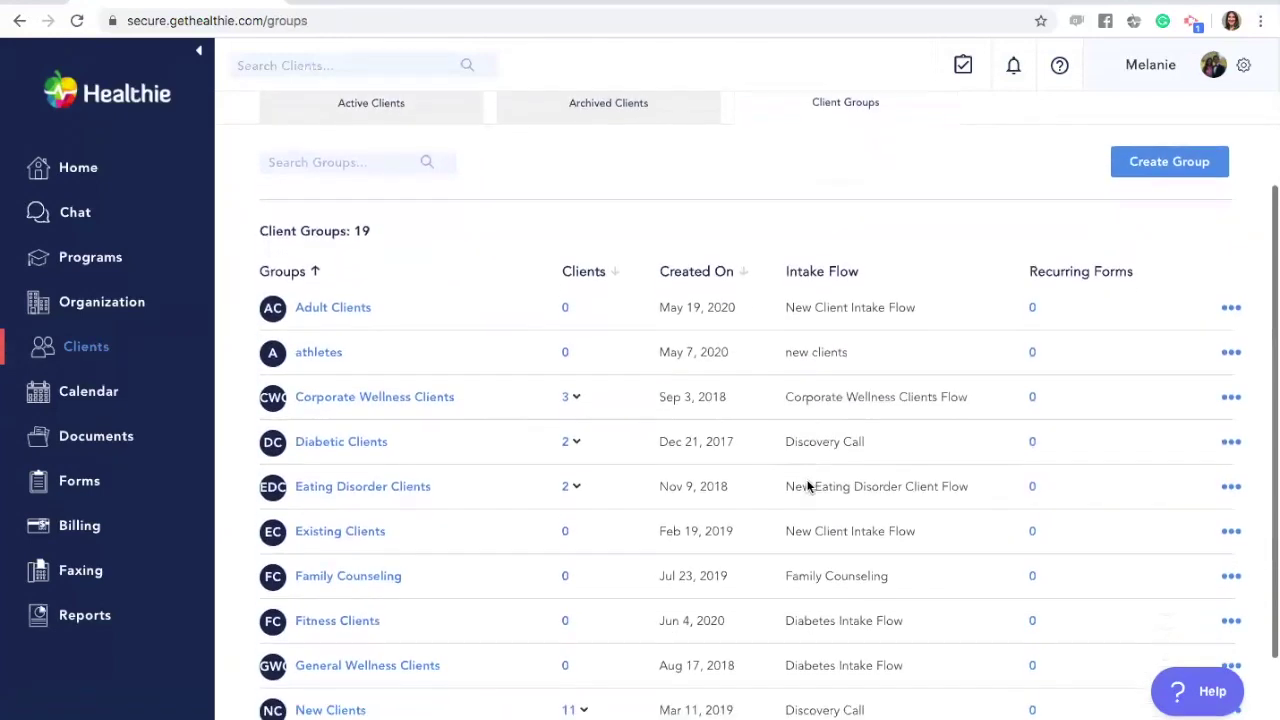
scroll(807, 480, "down", 3)
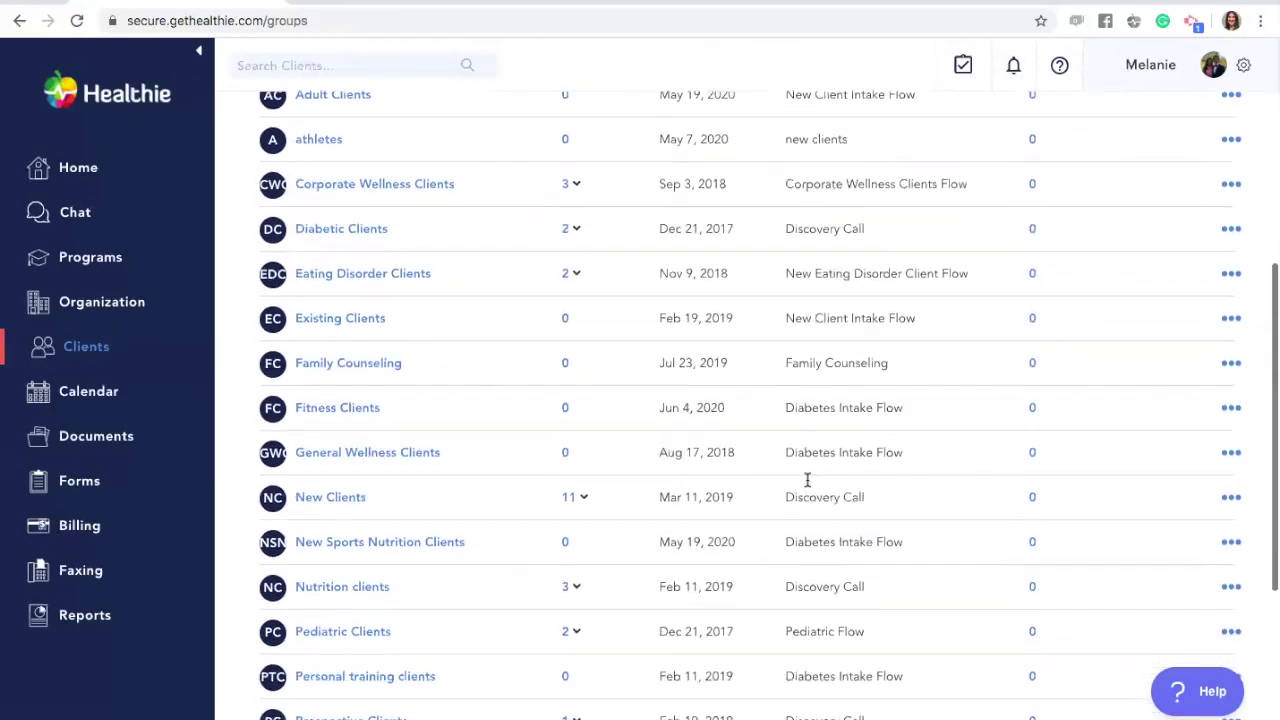
scroll(808, 483, "down", 3)
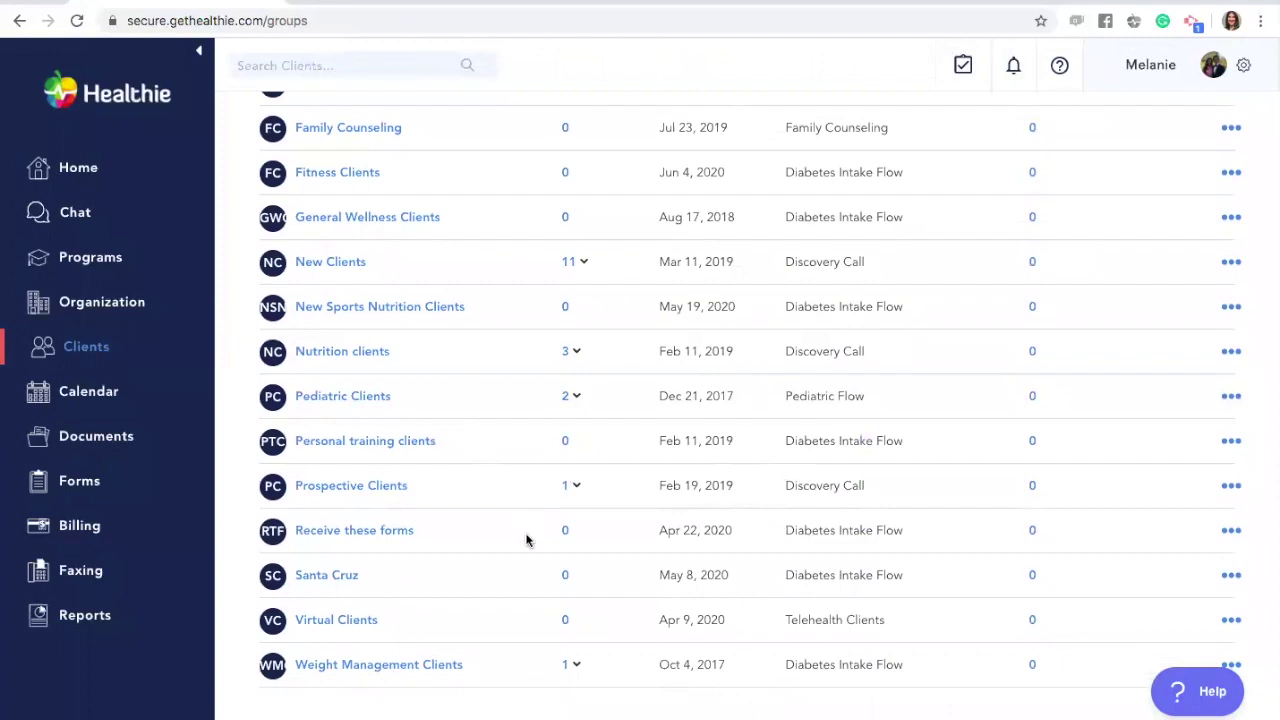
scroll(808, 526, "down", 1)
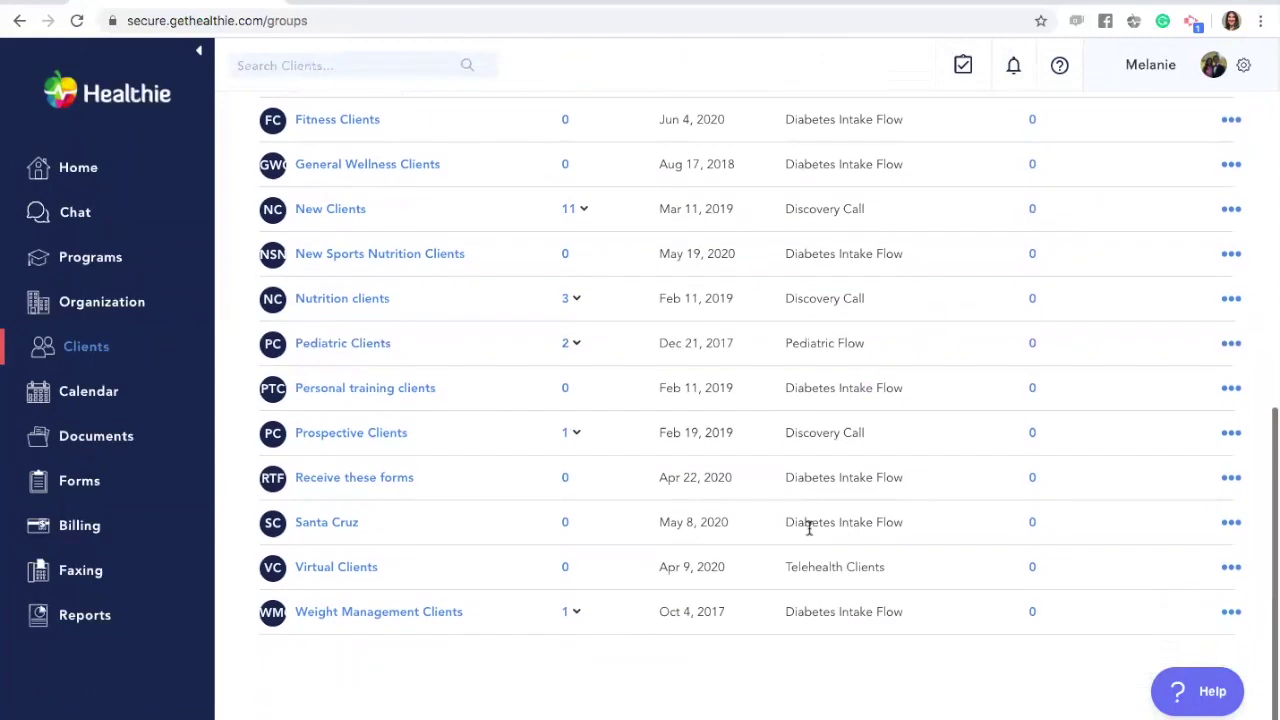
left_click(1232, 608)
scroll(1233, 615, "down", 1)
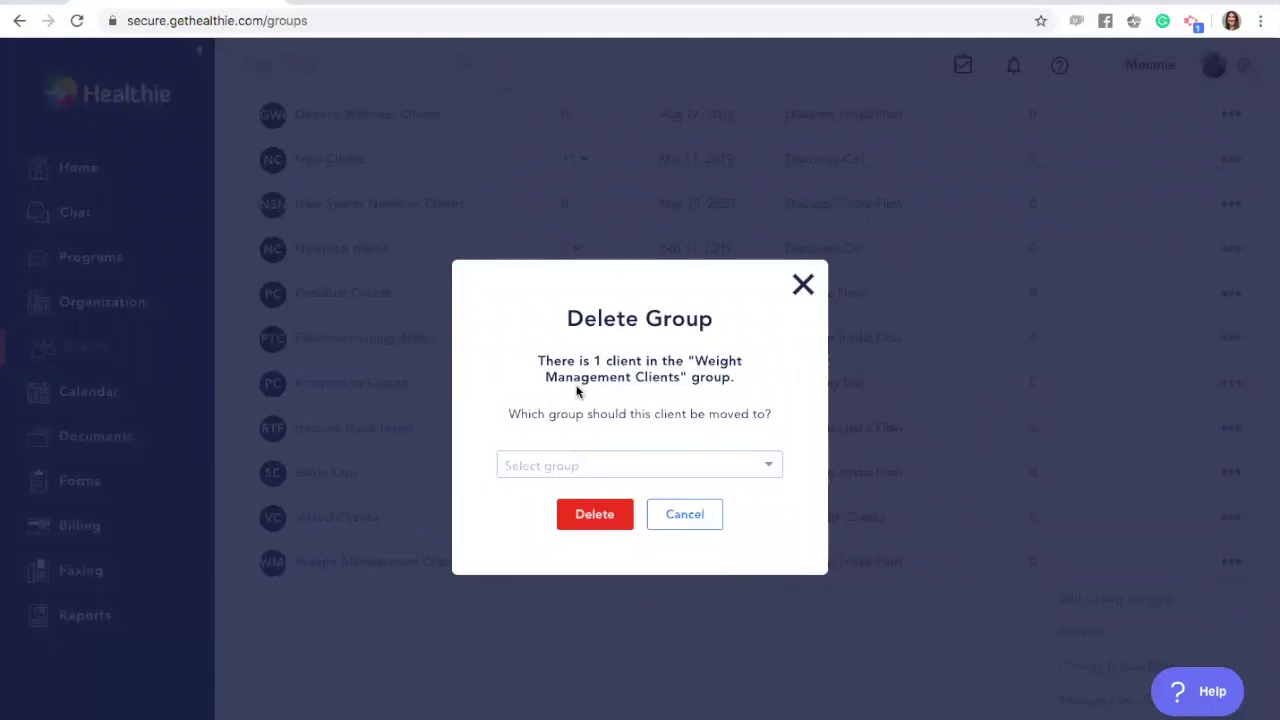
left_click(619, 468)
scroll(617, 494, "down", 1)
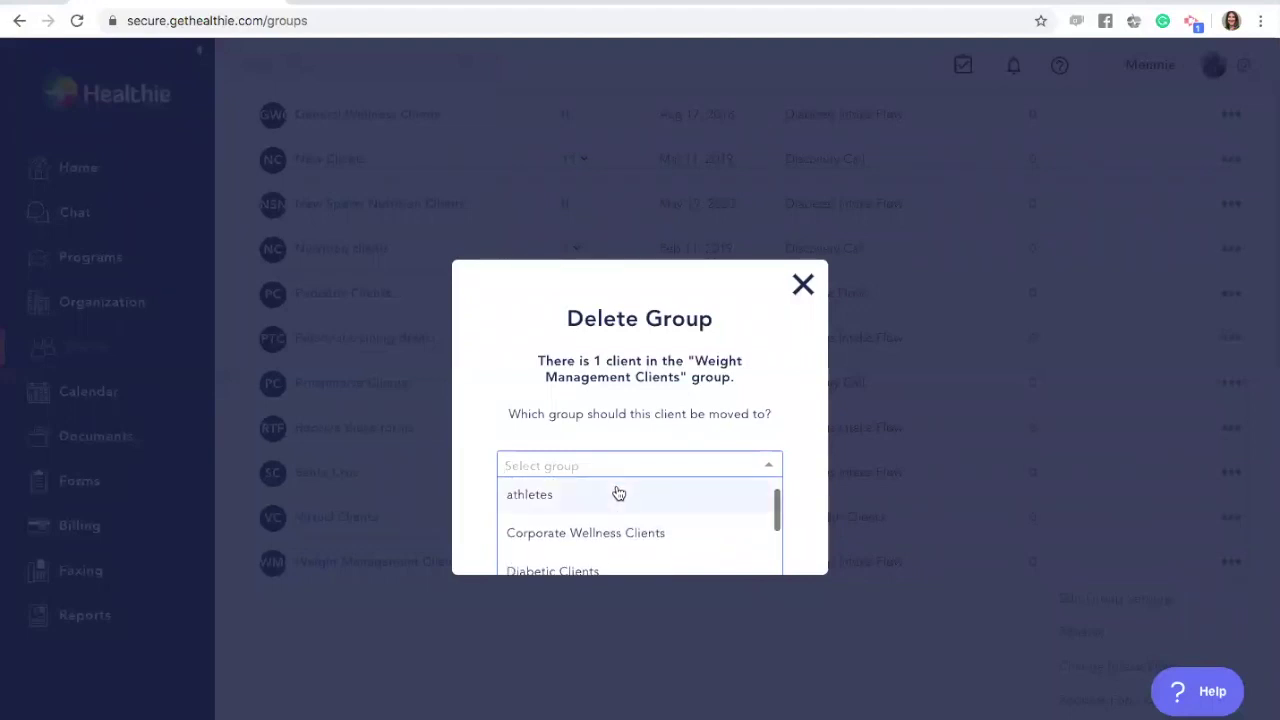
type("nutri")
left_click(563, 531)
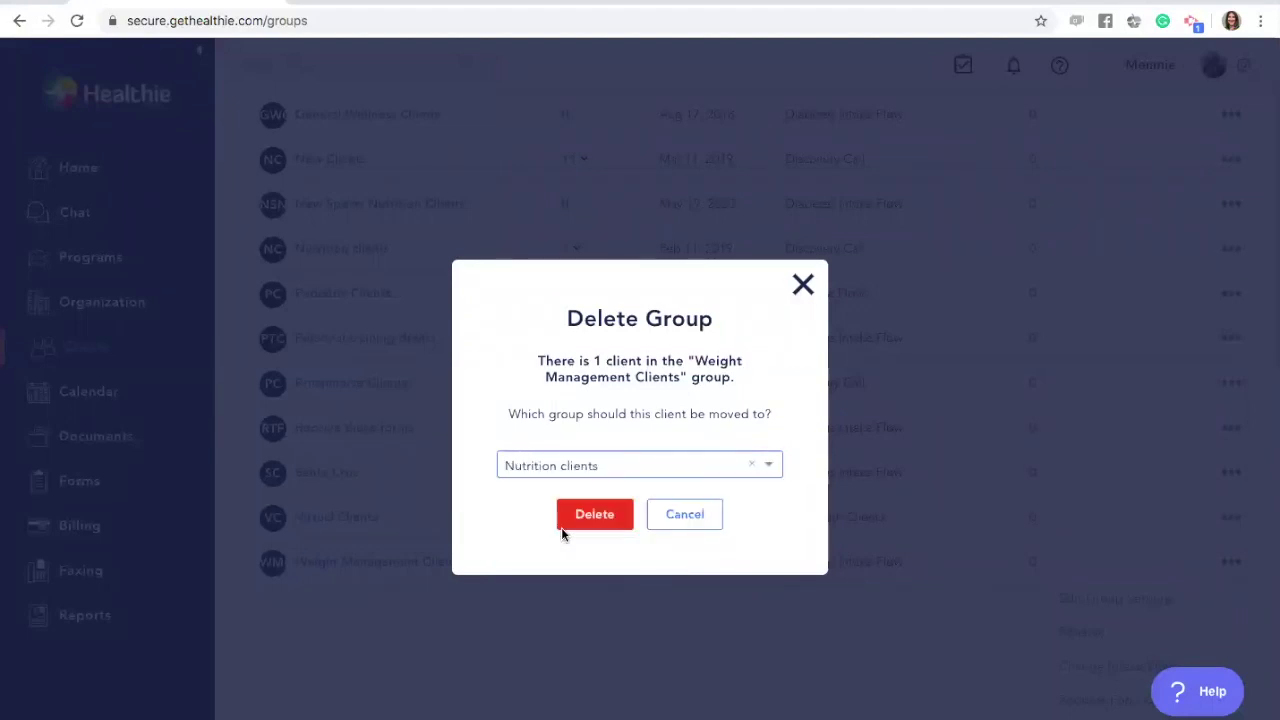